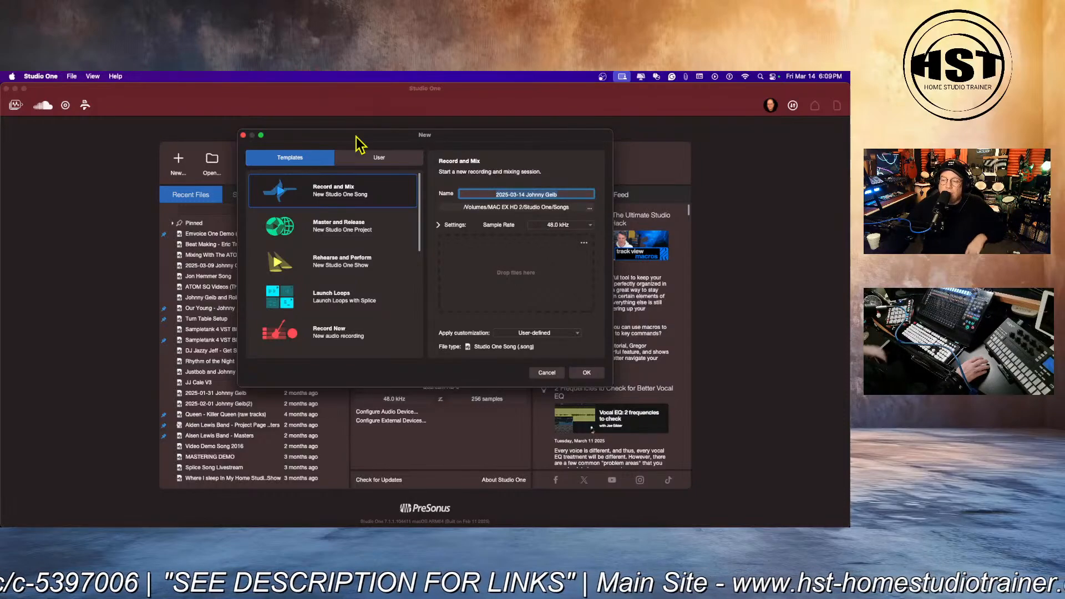
Step: Create a new song from the user template Quantum HD 8 Template at 48.0 kHz
click(374, 159)
click(330, 228)
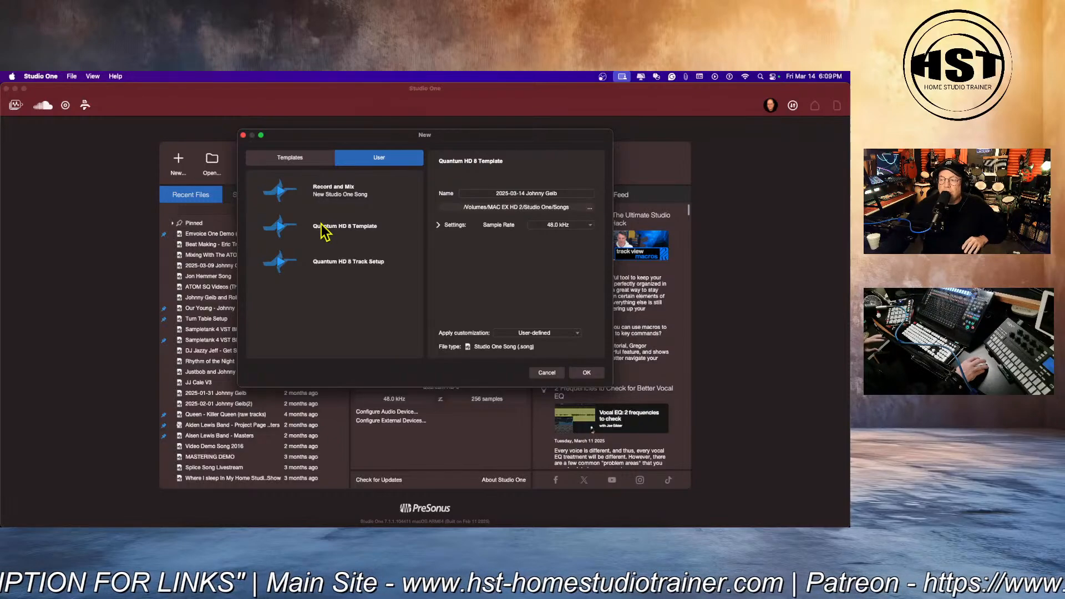
double_click(280, 230)
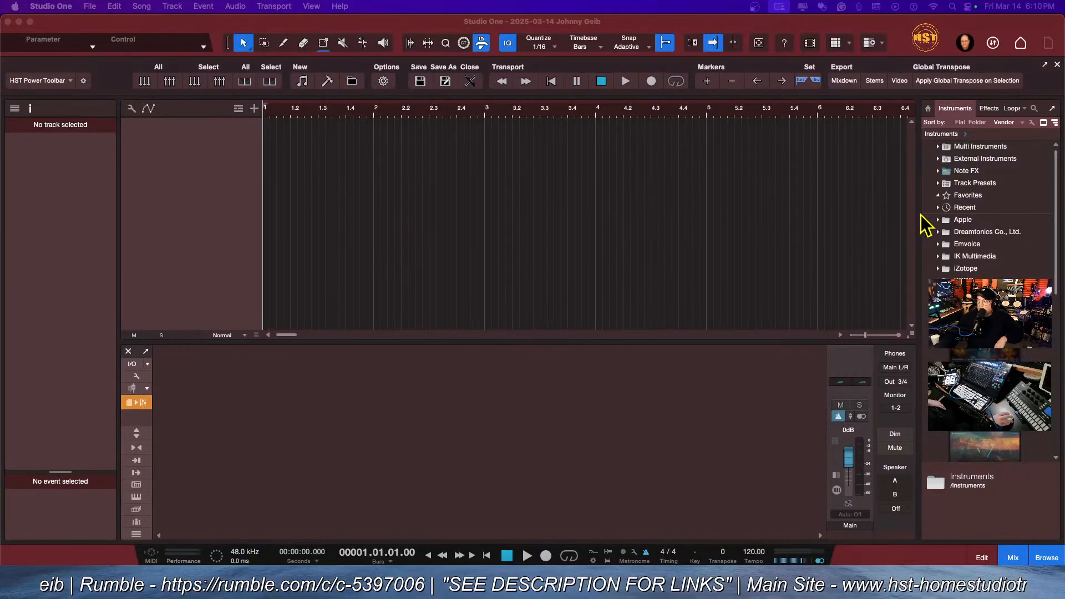
click(739, 252)
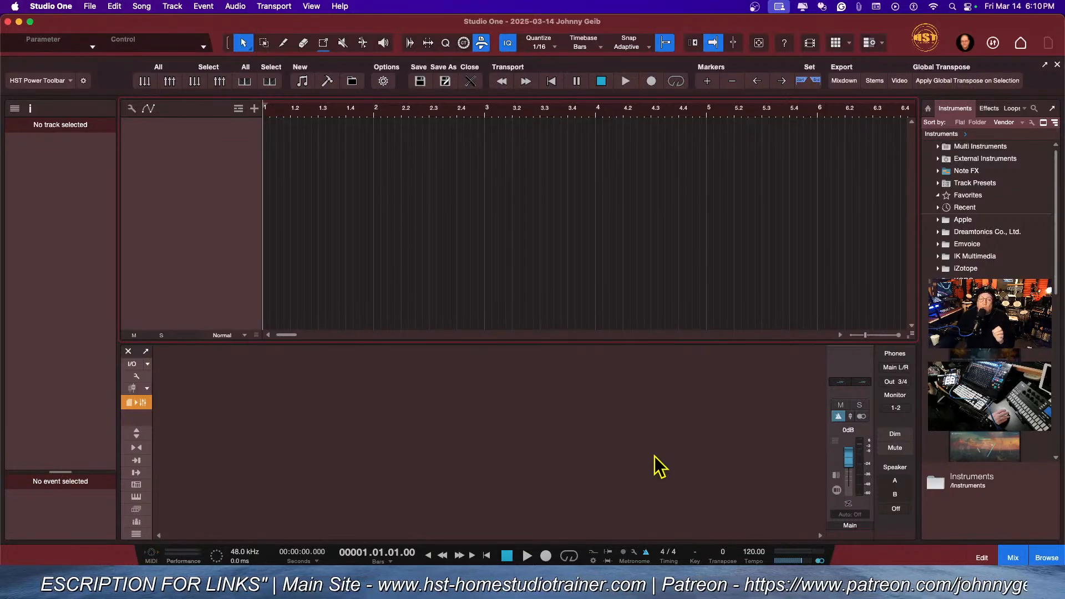
Step: Add two mono audio tracks named test with Main Mic as their input
double_click(226, 160)
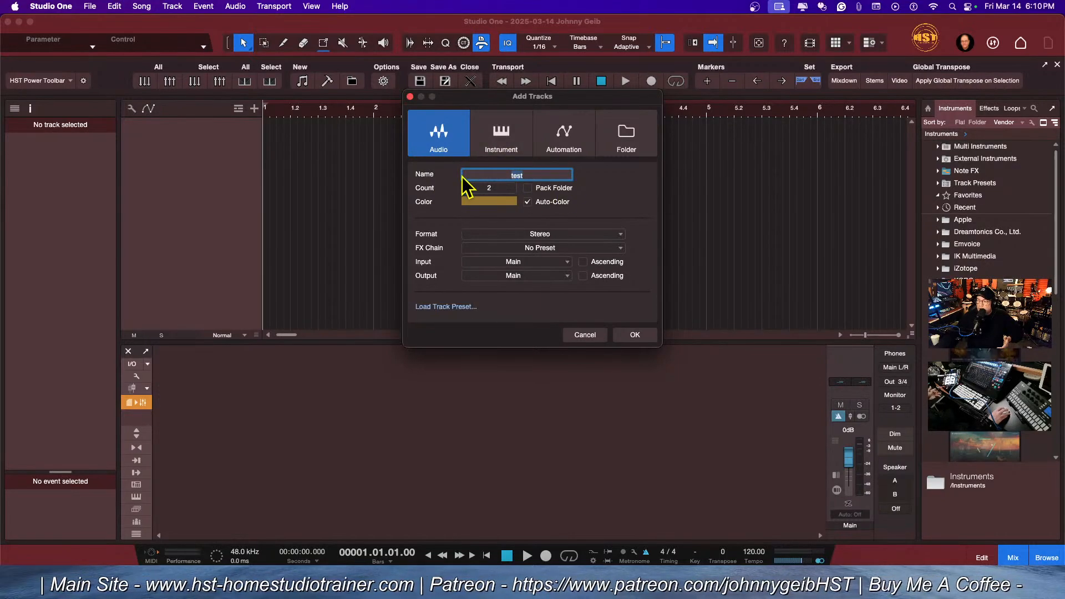
click(542, 236)
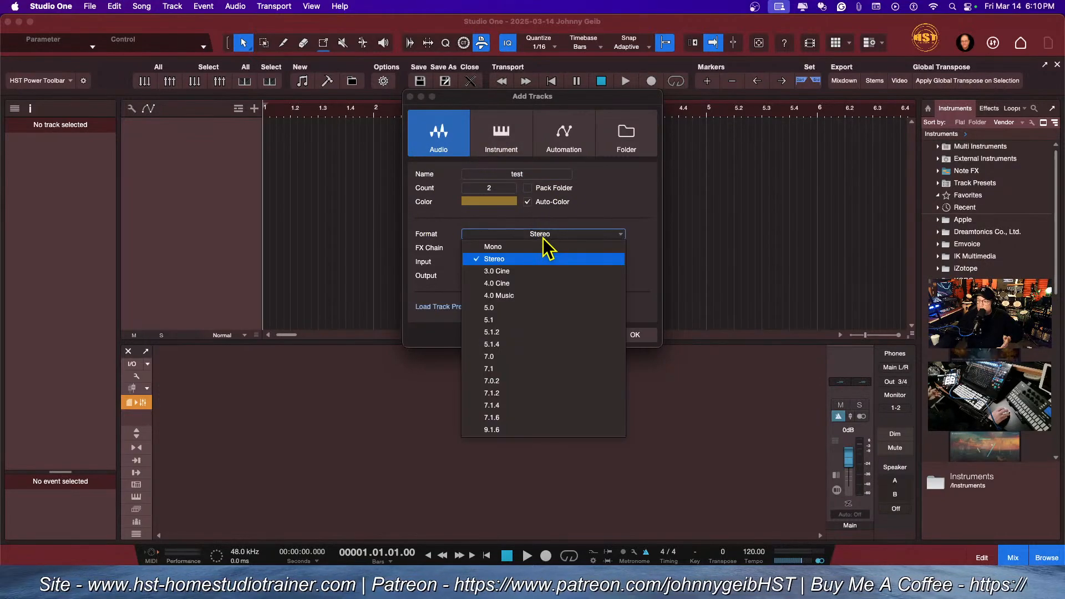
click(494, 248)
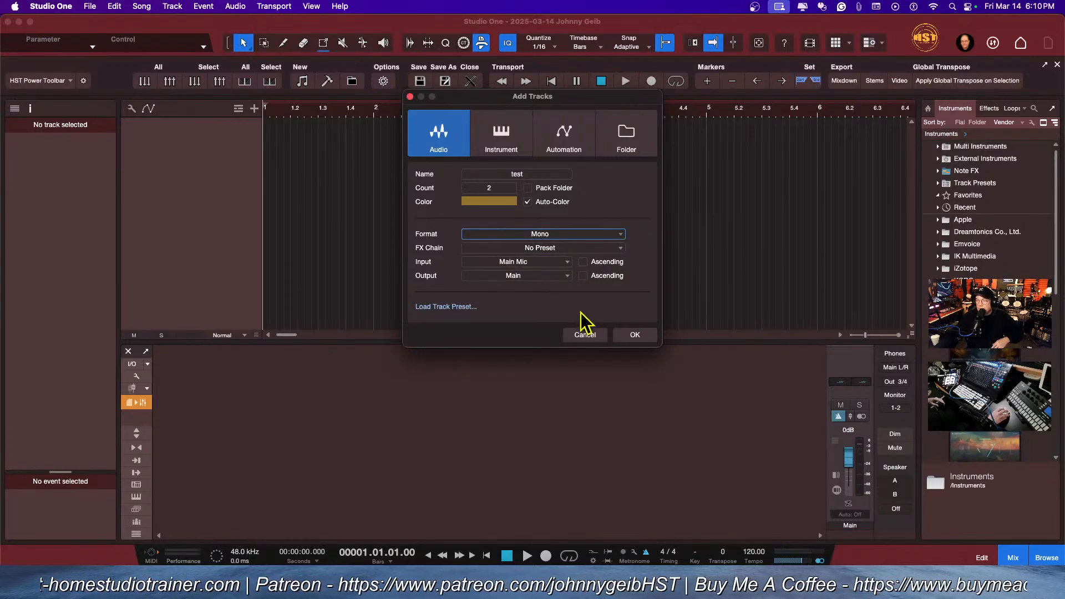
click(632, 336)
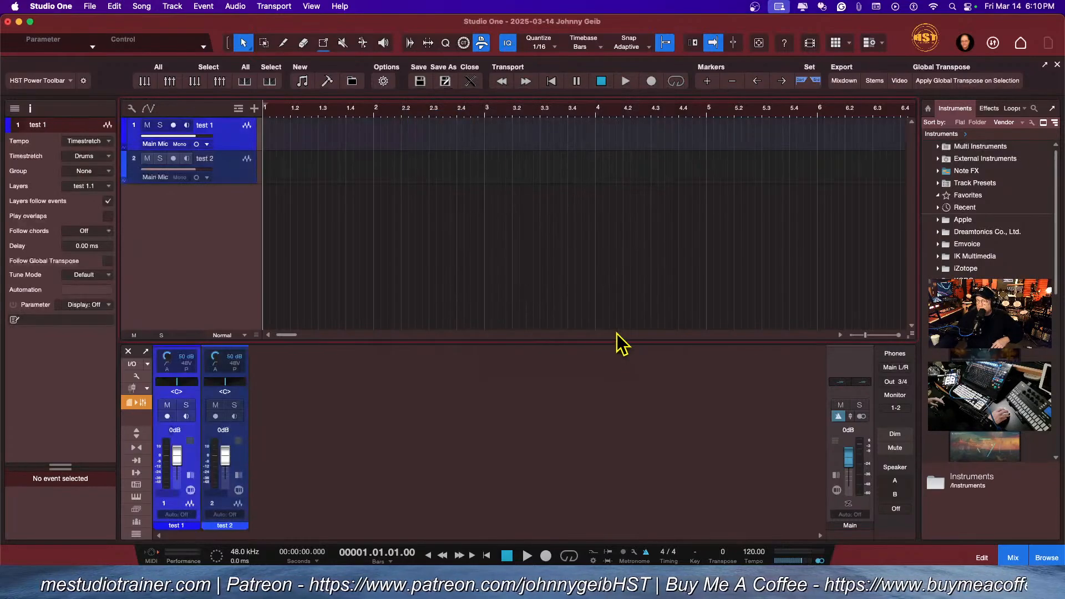
Step: Set the track height to Medium and color the test 1 track red
click(257, 335)
drag(255, 380, 256, 361)
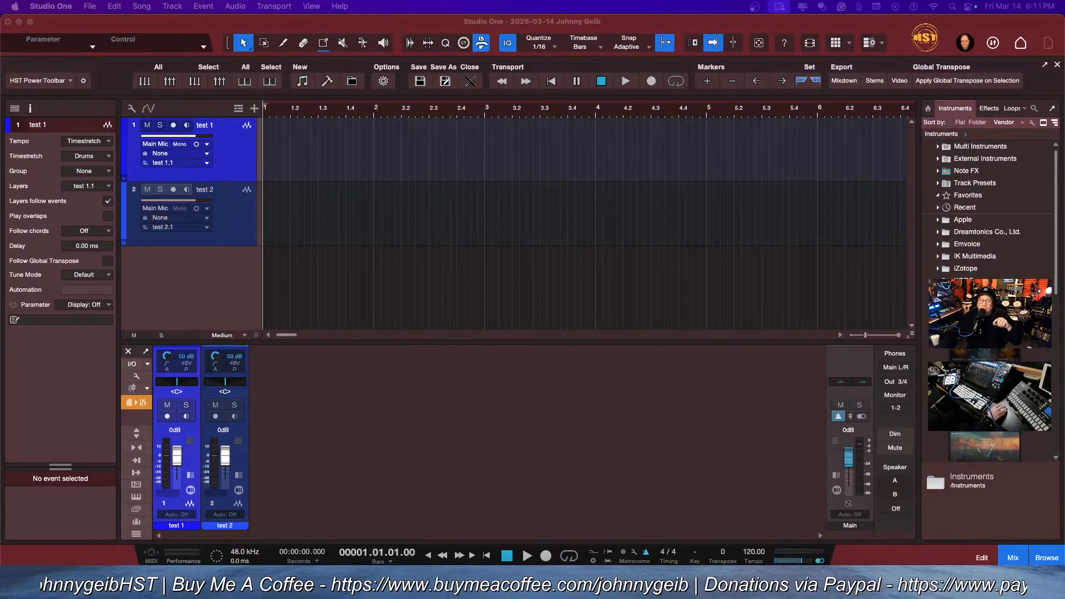
click(124, 146)
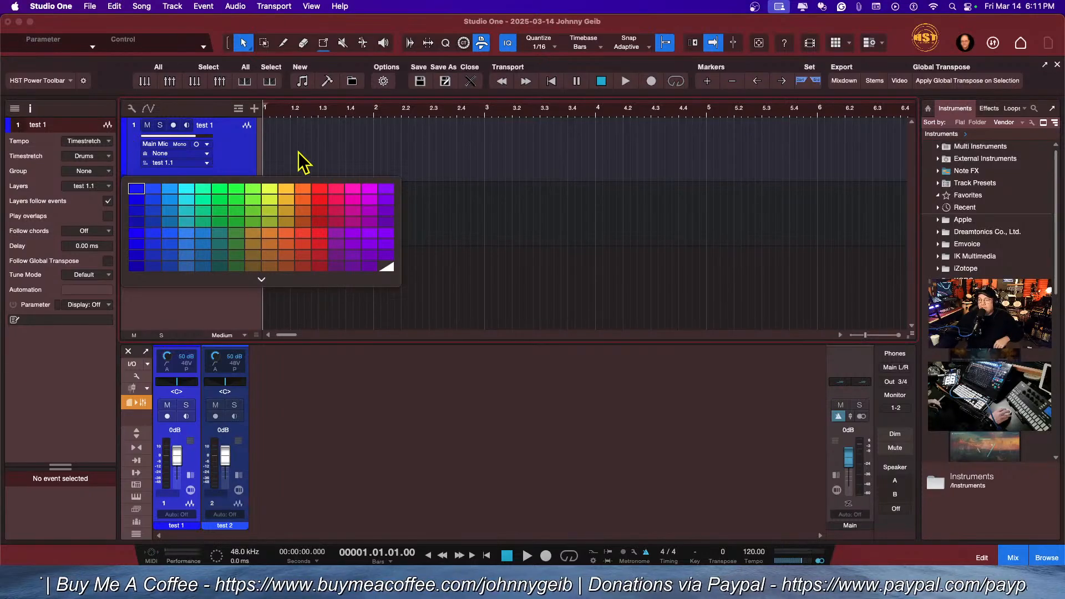
click(320, 188)
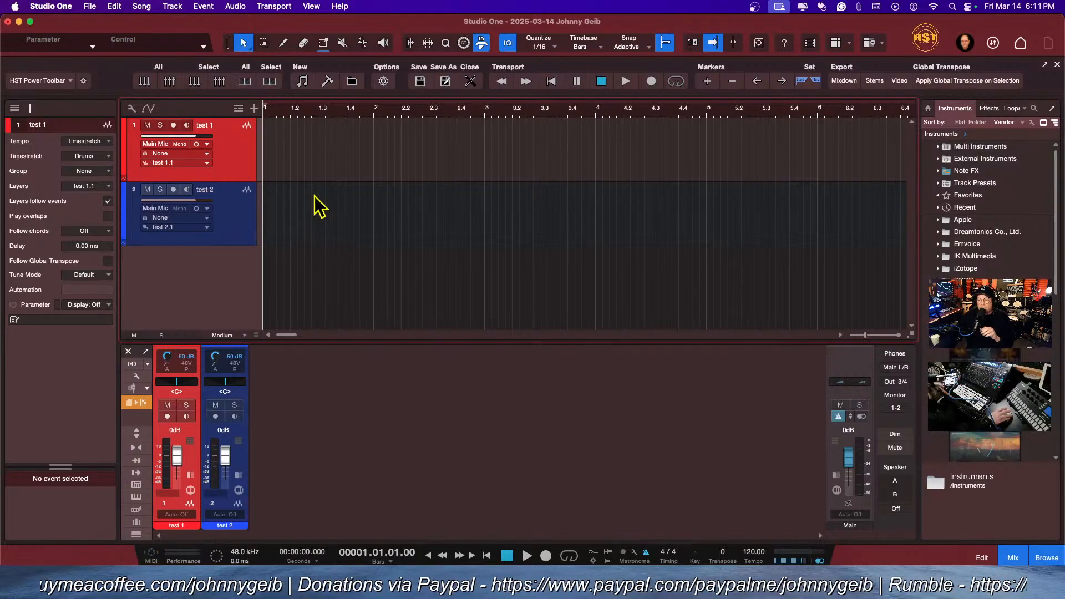
Step: Arm test 1 with input monitoring off and record a spoken take of nearly five bars from the song start
click(175, 126)
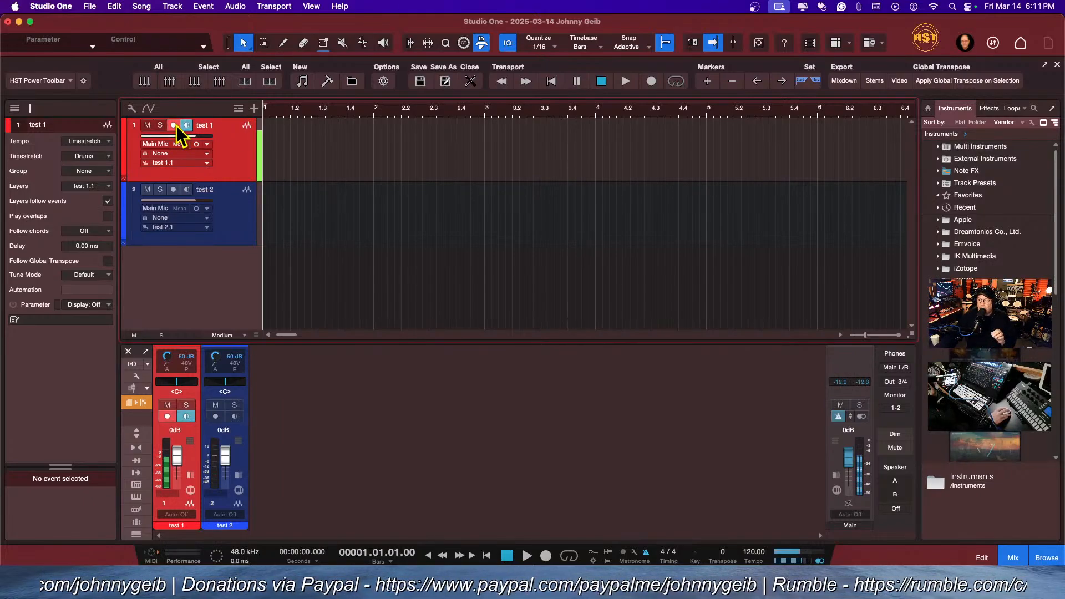
click(186, 125)
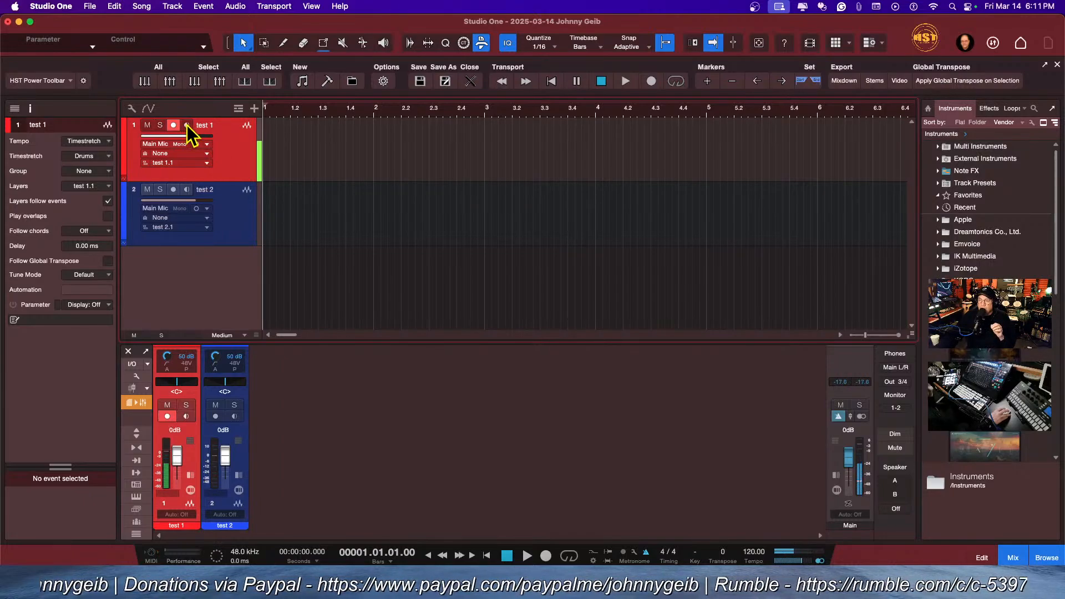
click(546, 555)
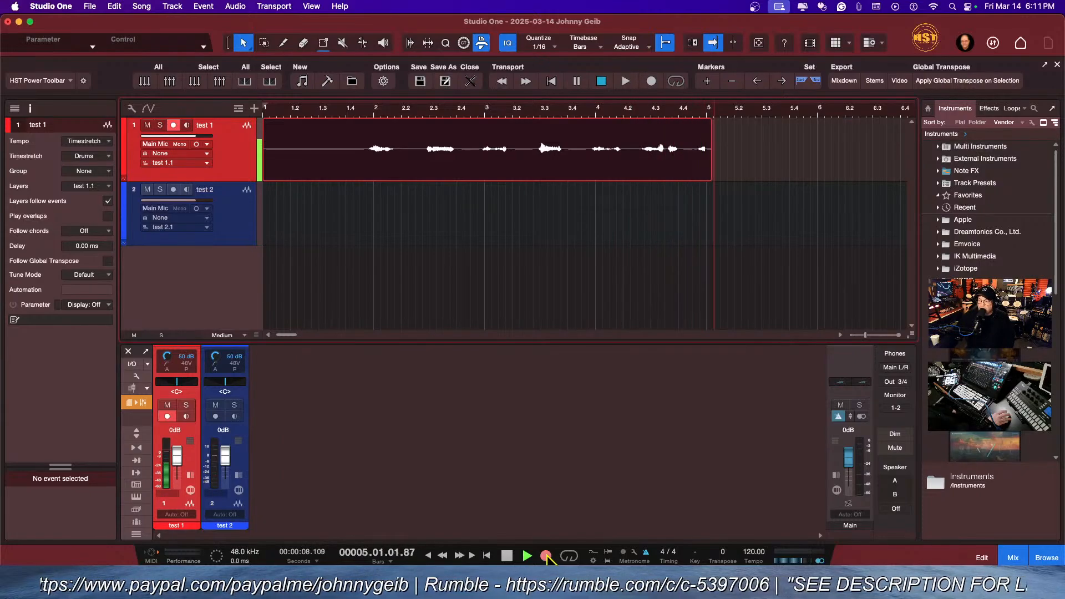
key(space)
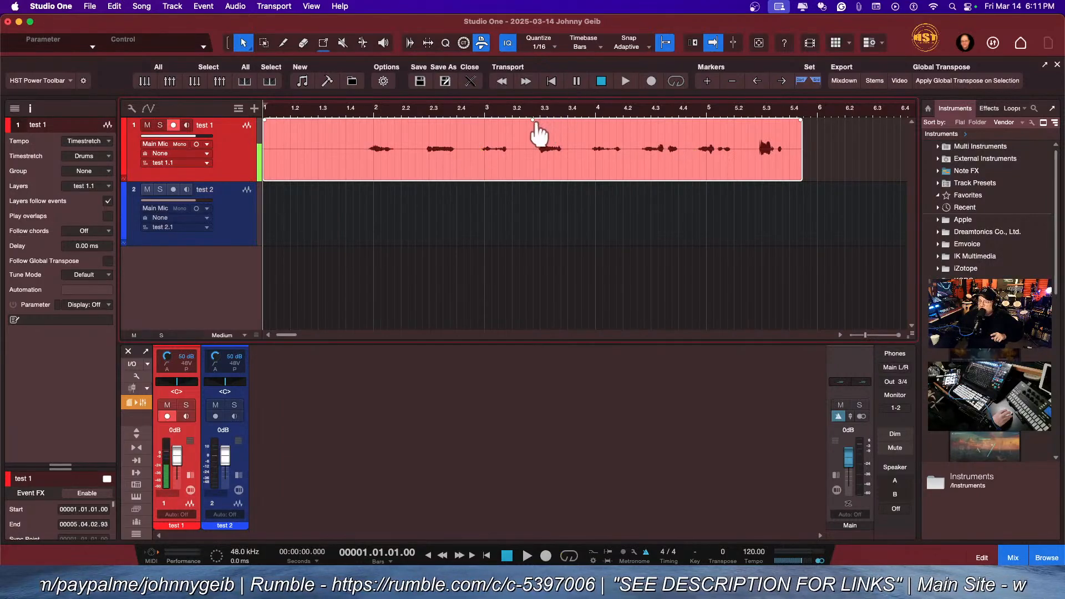
Step: Raise the gain of the recorded event on test 1 and play it back from 1.4.4
drag(547, 119, 548, 103)
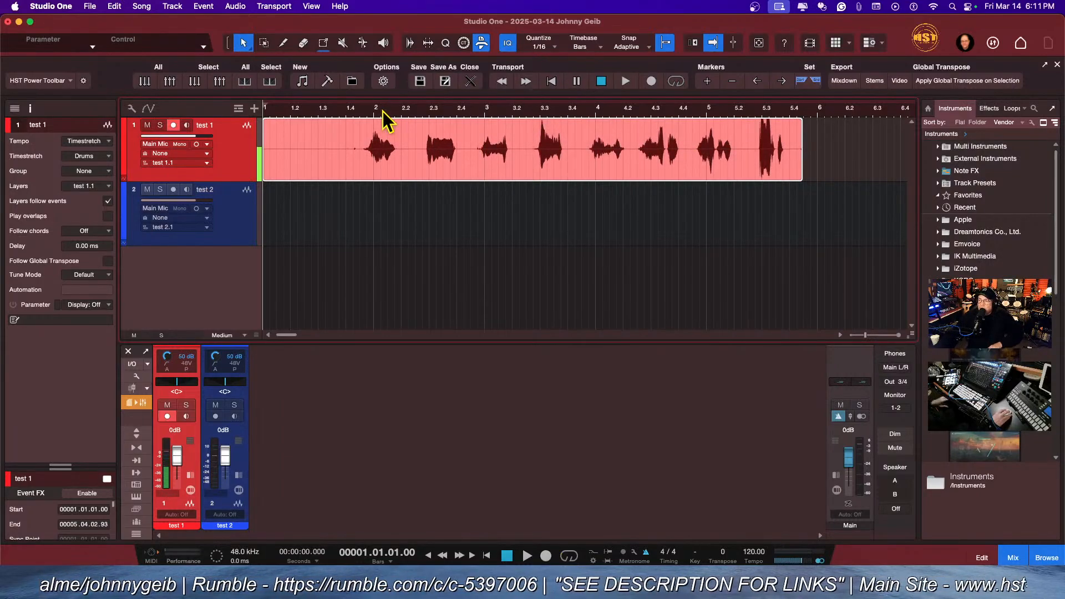
click(366, 111)
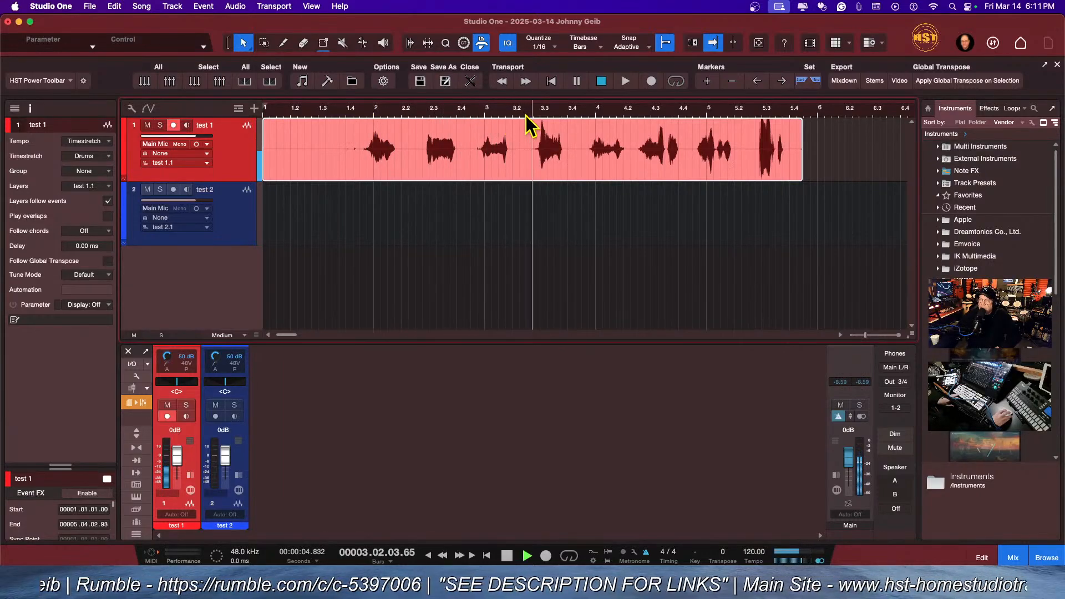
key(space)
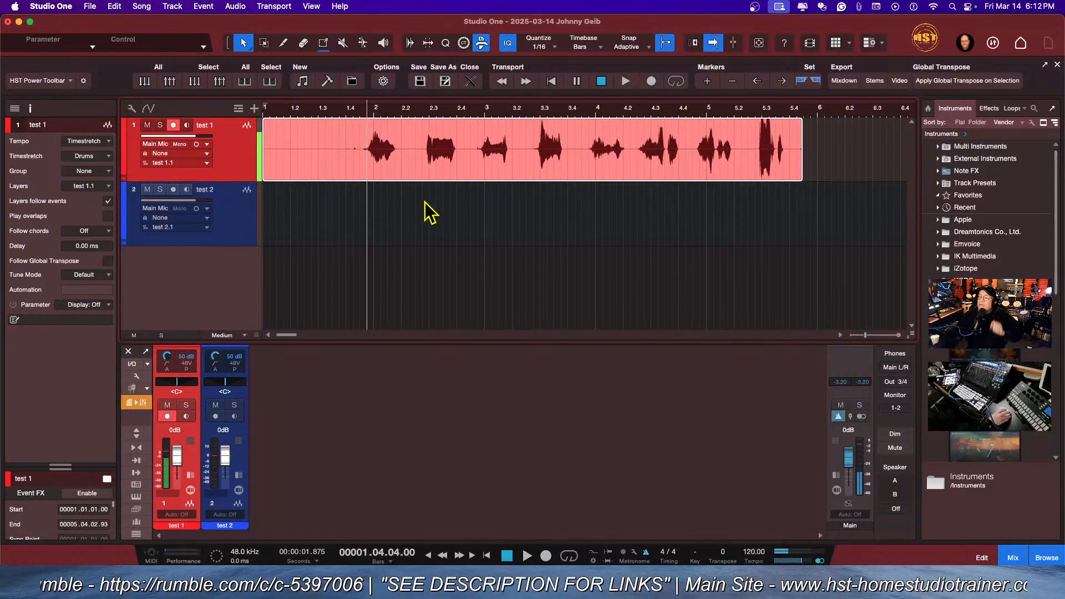
Step: Disarm test 1 and replay the take from 1.4.4 to locate the fourth word
click(173, 125)
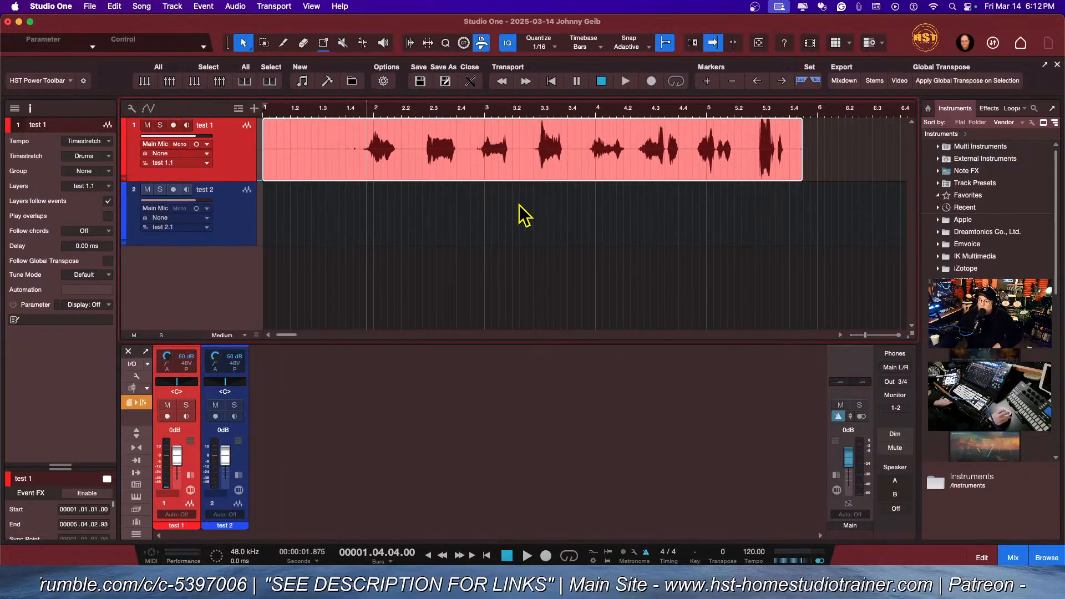
key(space)
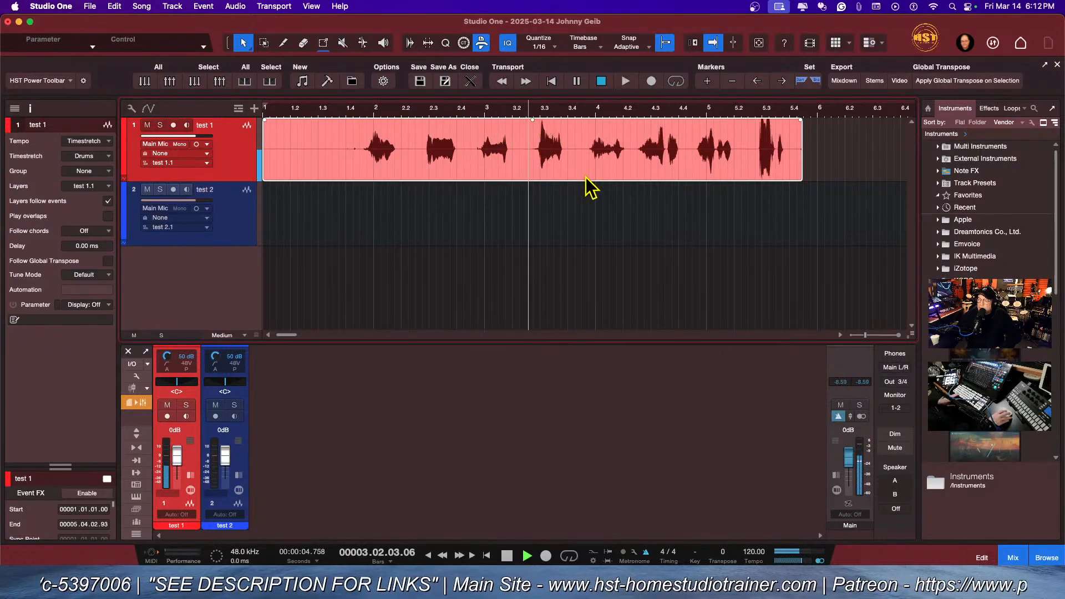
key(space)
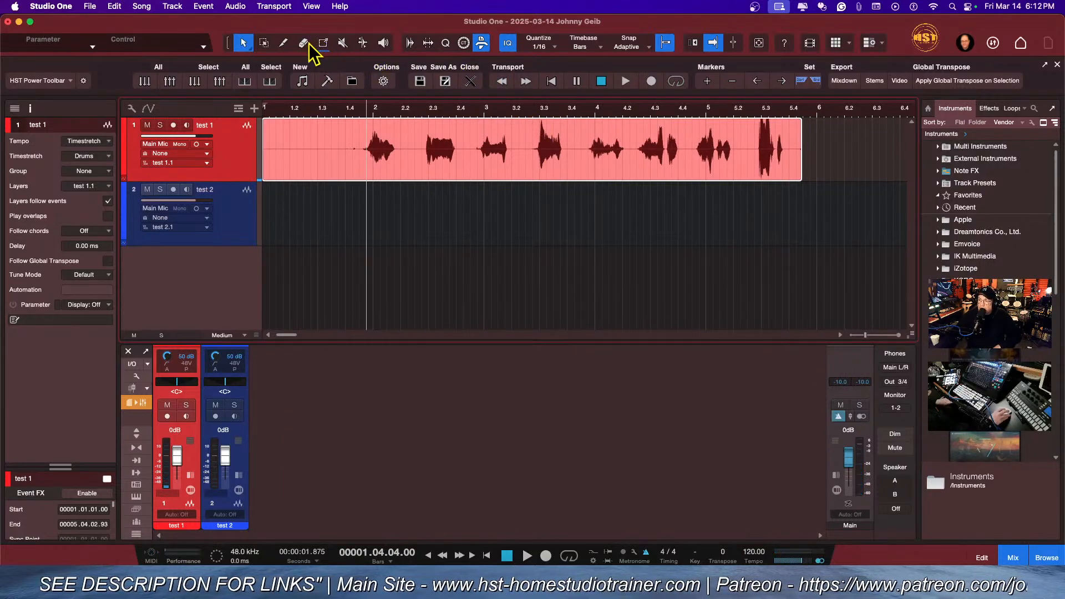
Step: Split the test 1 event around the fourth word and erase the piece from about 3.2.3 to 3.4.2
click(283, 42)
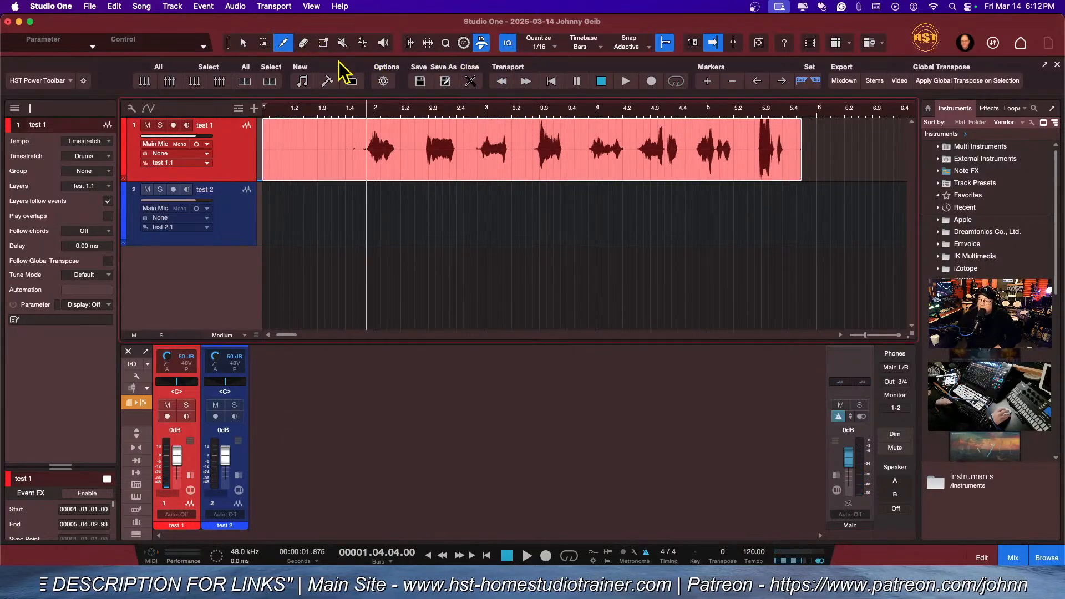
click(527, 143)
click(575, 148)
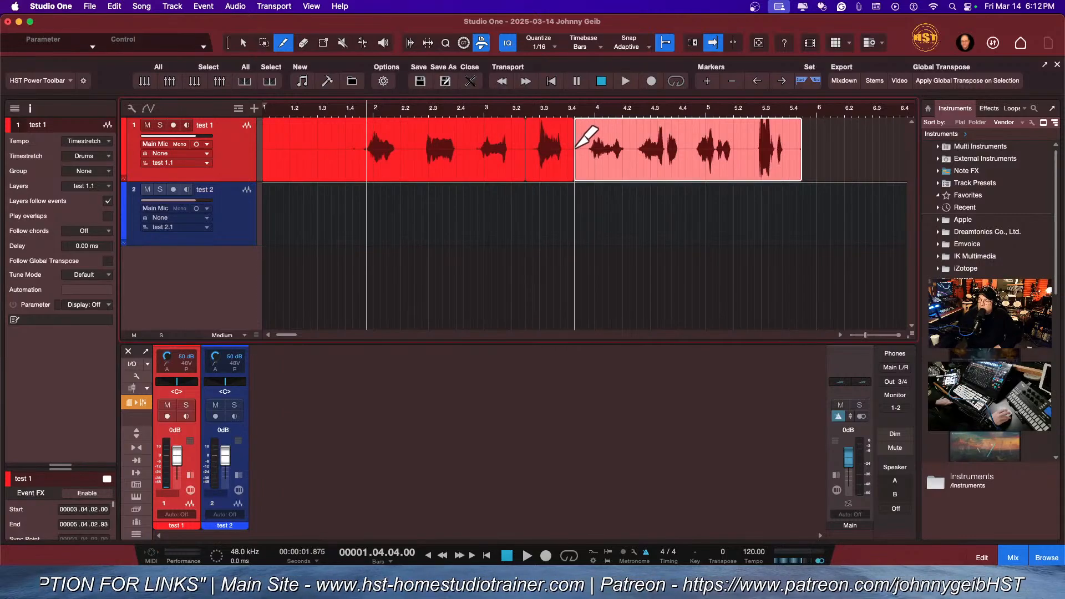
click(303, 42)
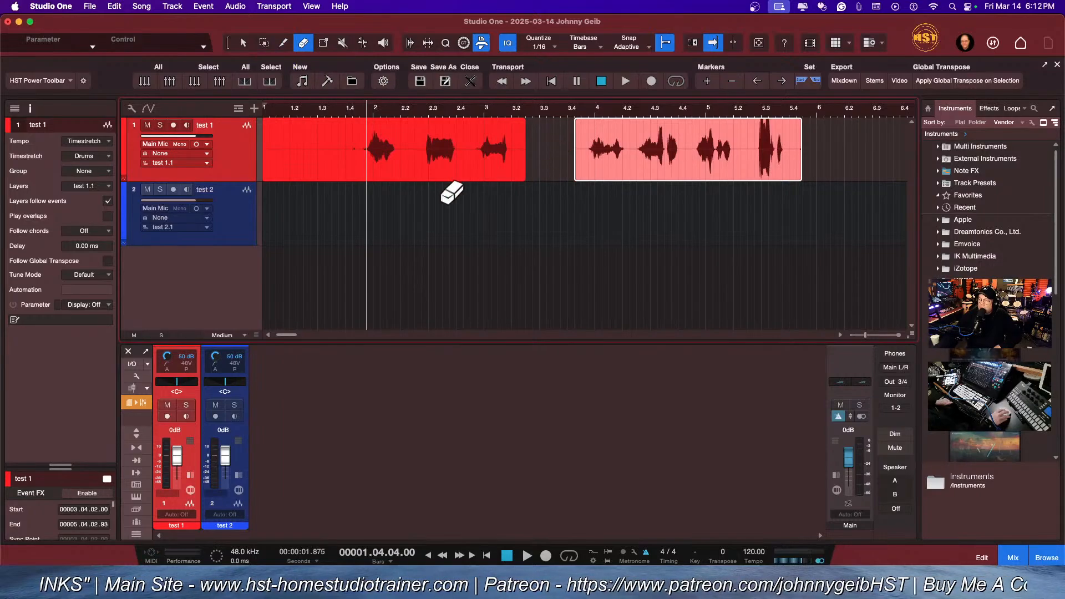
Step: Arm test 2 and record a replacement word over the gap, starting at 1.4.4
click(173, 190)
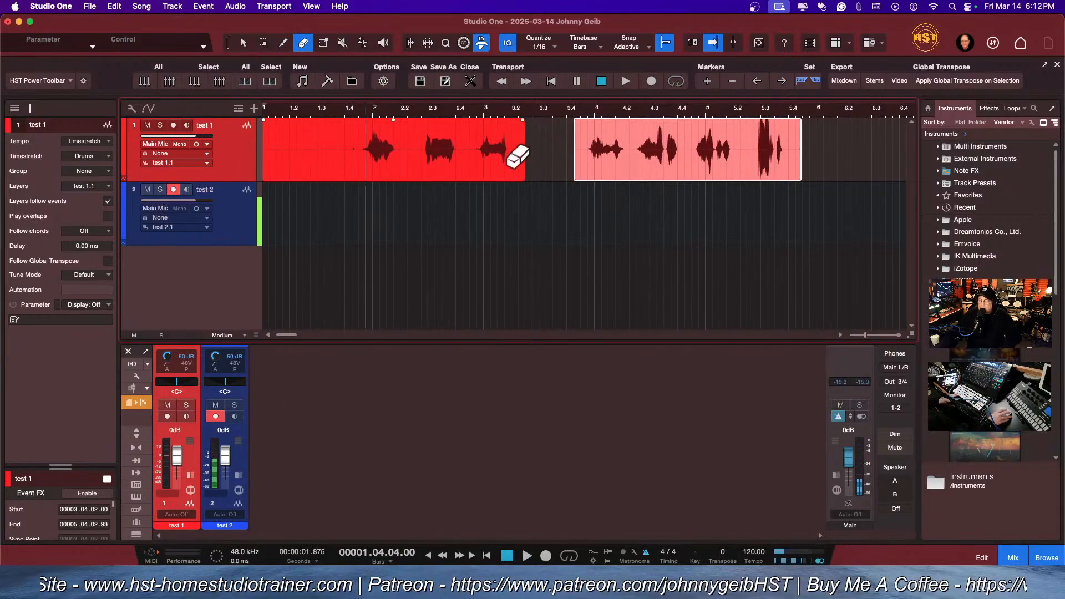
key(KP_Multiply)
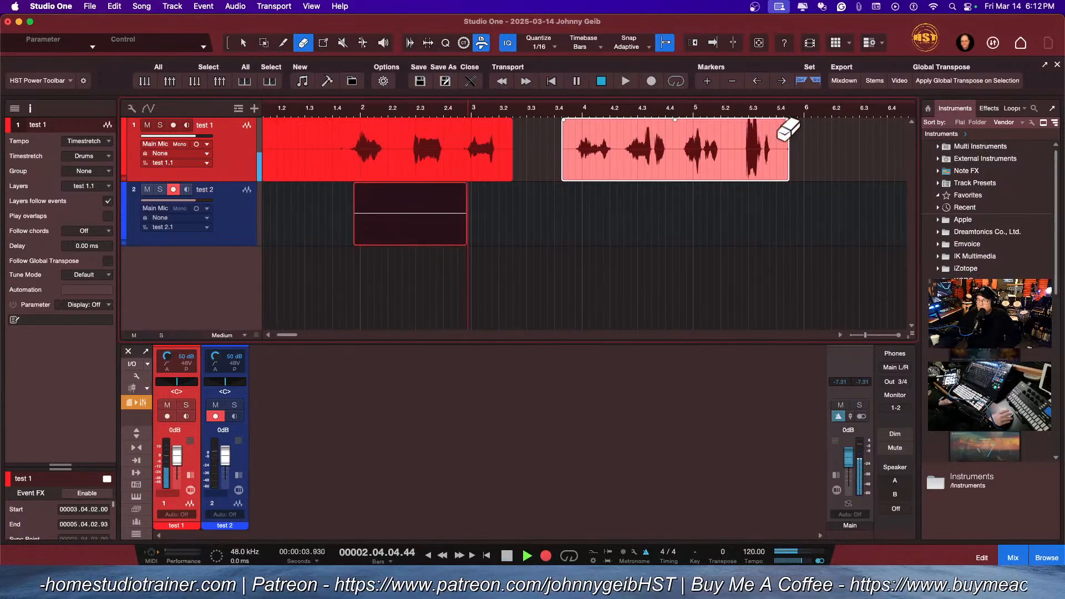
key(f)
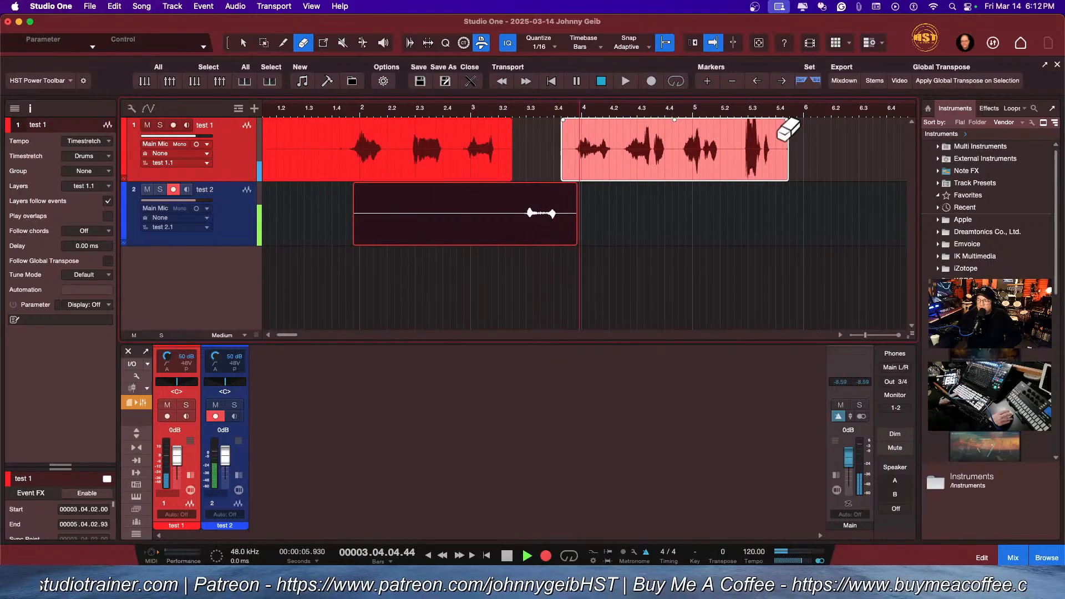
key(space)
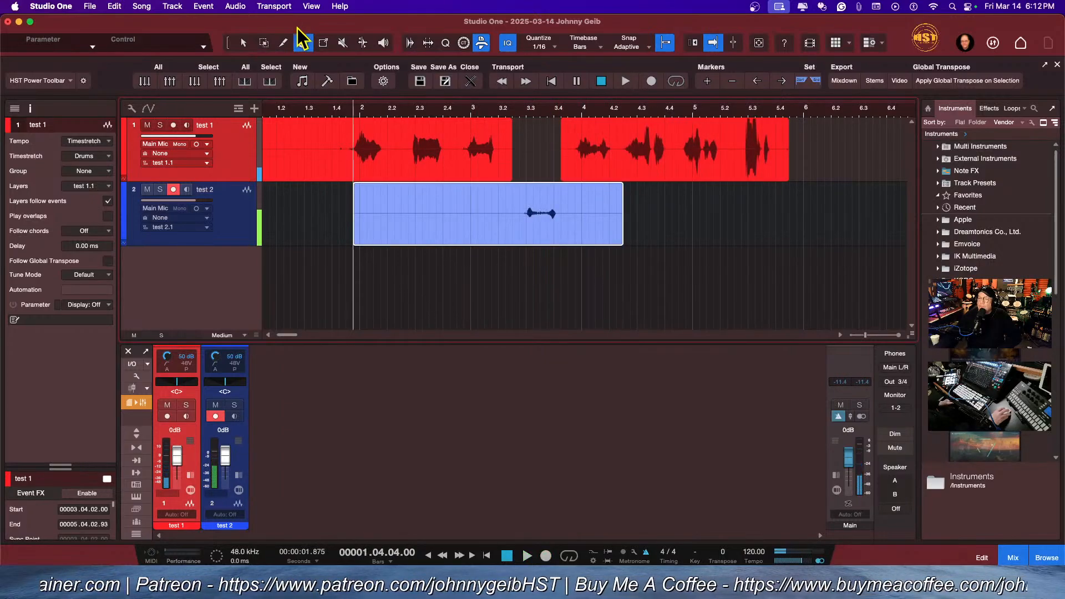
Step: Trim the replacement recording to 3.2.3–3.4.2 and move it into the gap on test 1
click(242, 43)
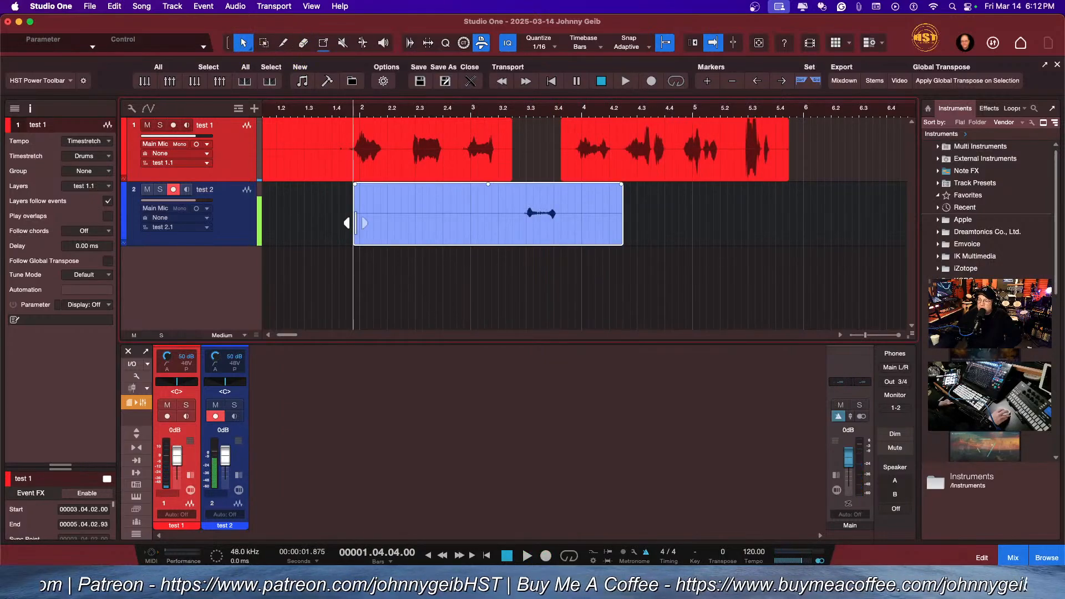
drag(355, 223, 511, 222)
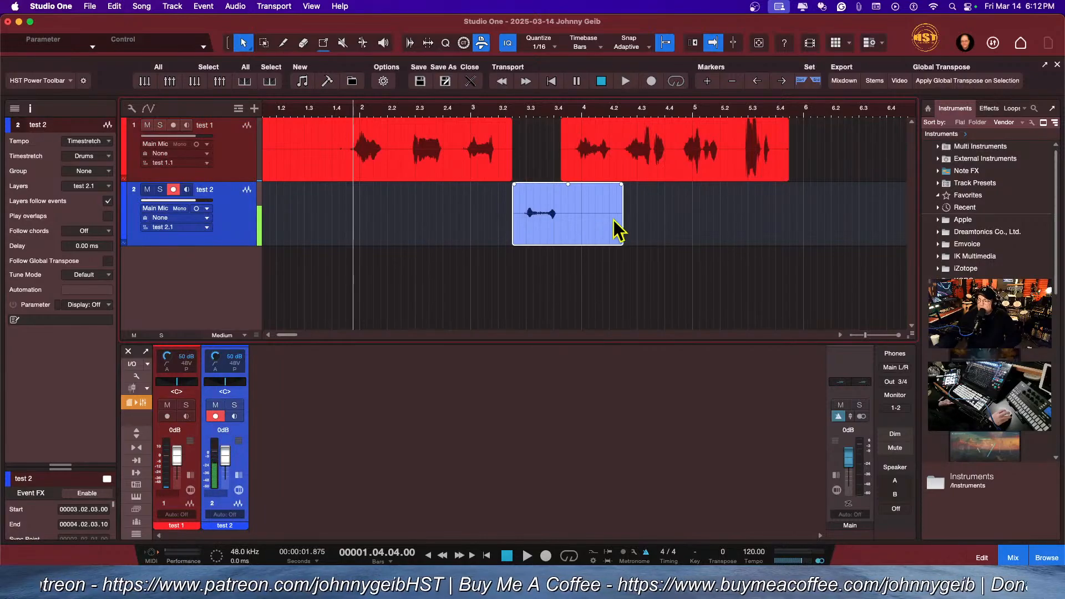
drag(625, 215, 537, 149)
Step: Audition the repaired passage from 1.4.4, raising the inserted event's gain by about 8 dB between the two playbacks
key(space)
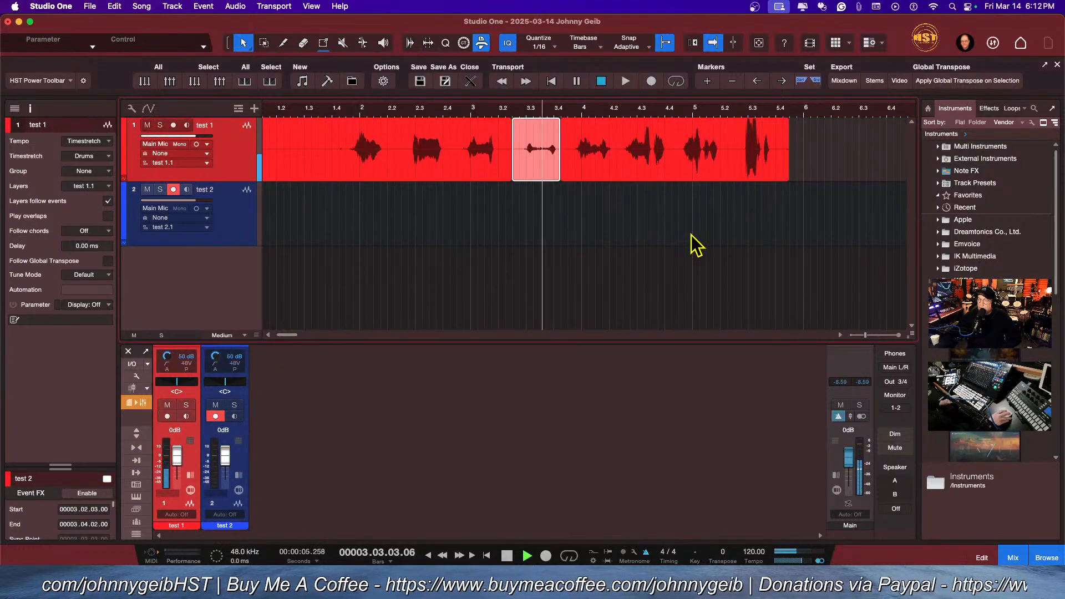
key(space)
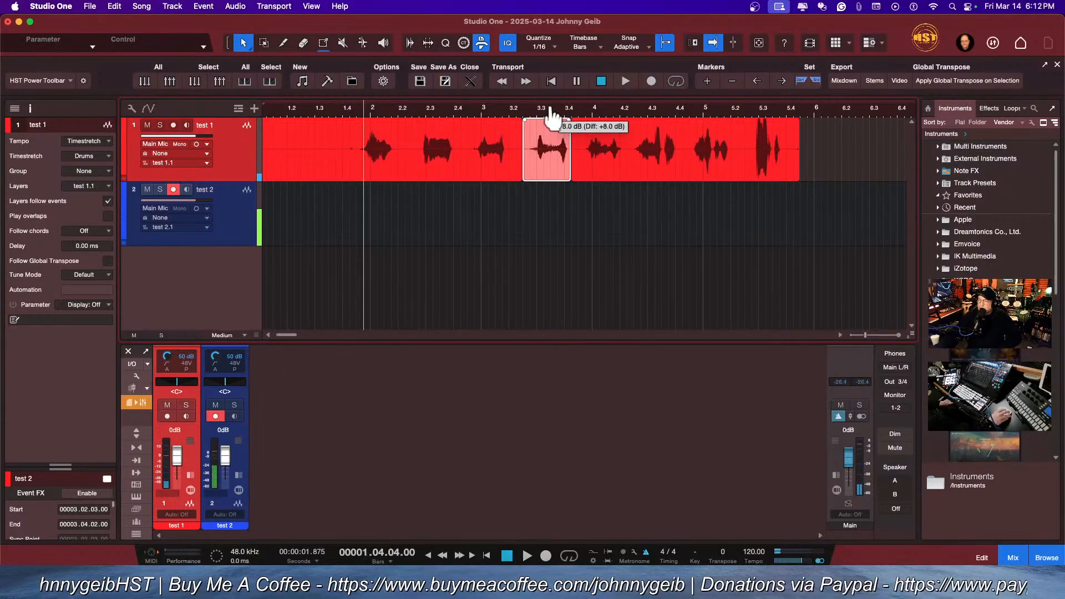
key(space)
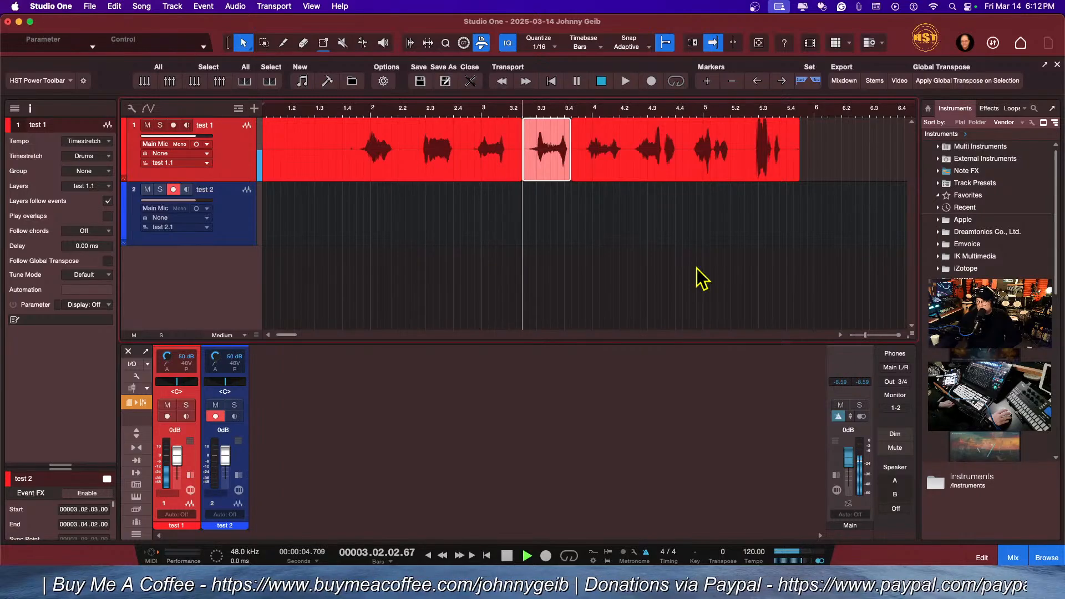
key(space)
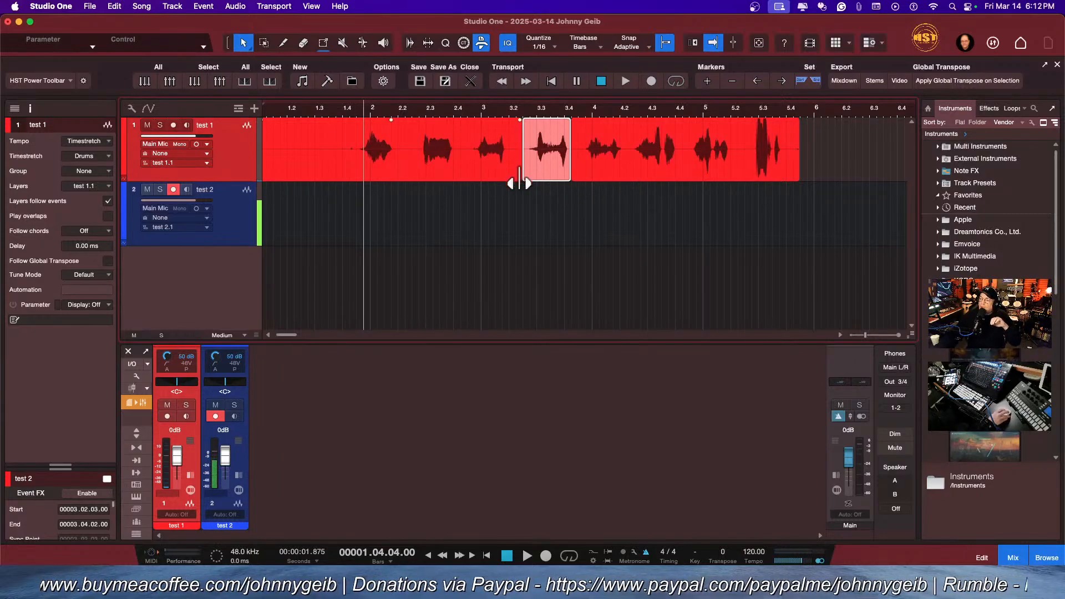
Step: Select all three events on test 1 and crossfade their joins, inspecting the crossfade before the inserted word
drag(609, 202, 473, 145)
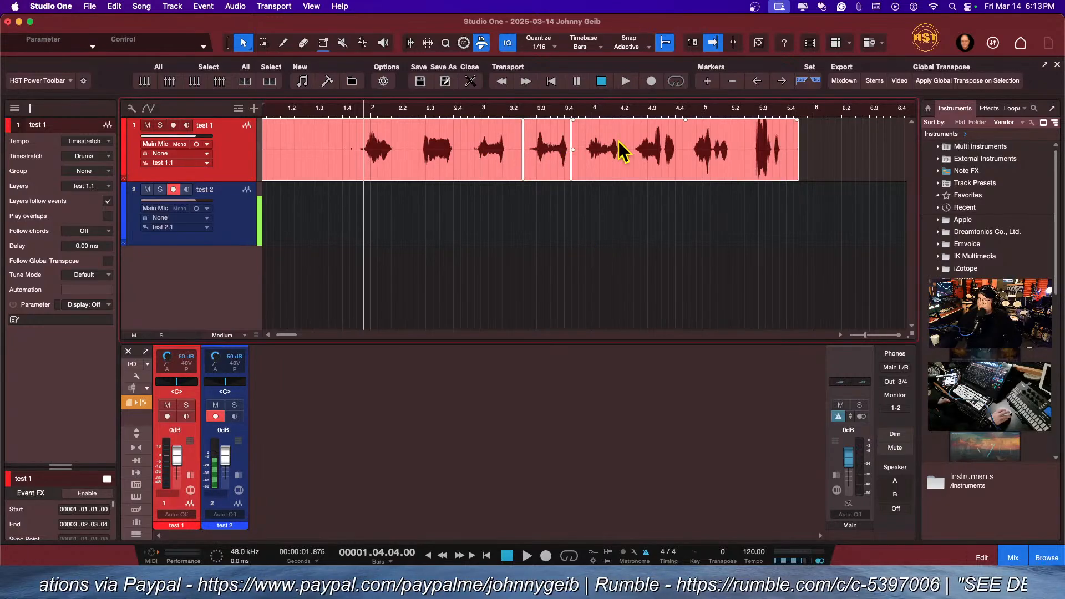
scroll(517, 131, up, 5)
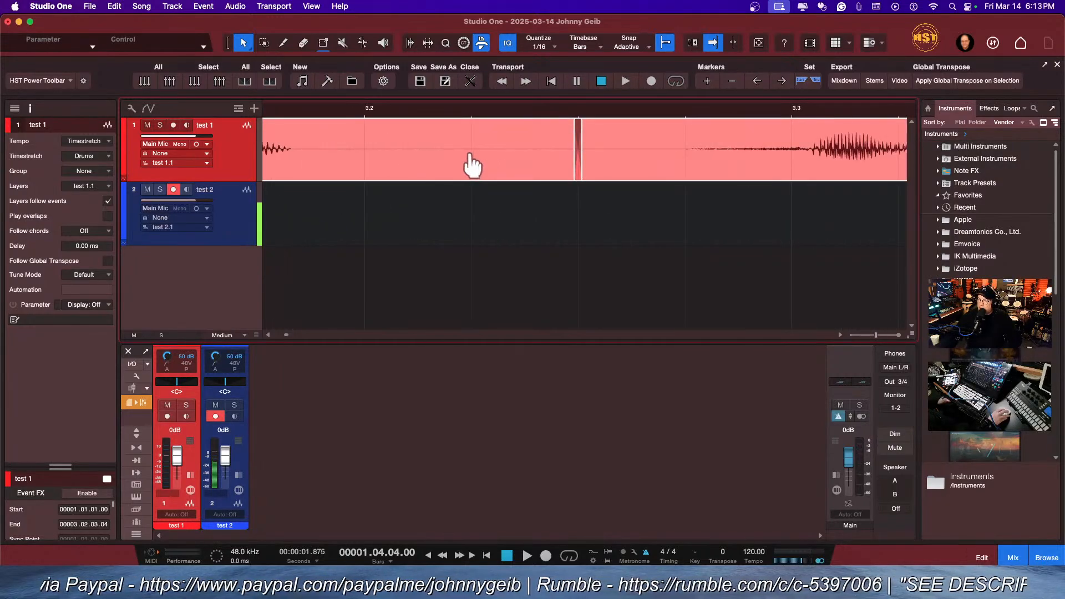
scroll(469, 155, down, 1)
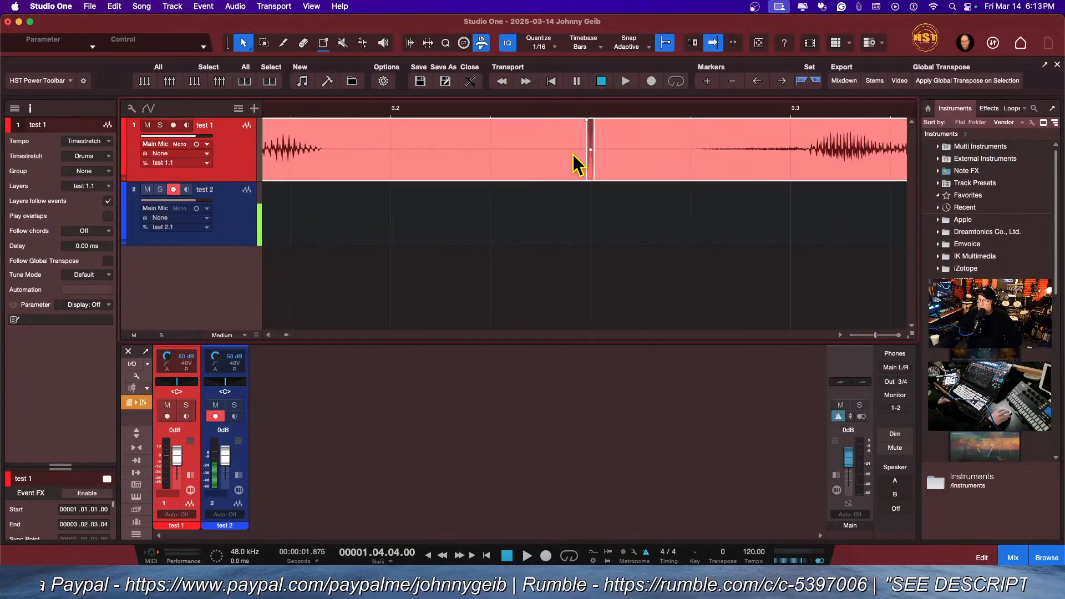
click(759, 44)
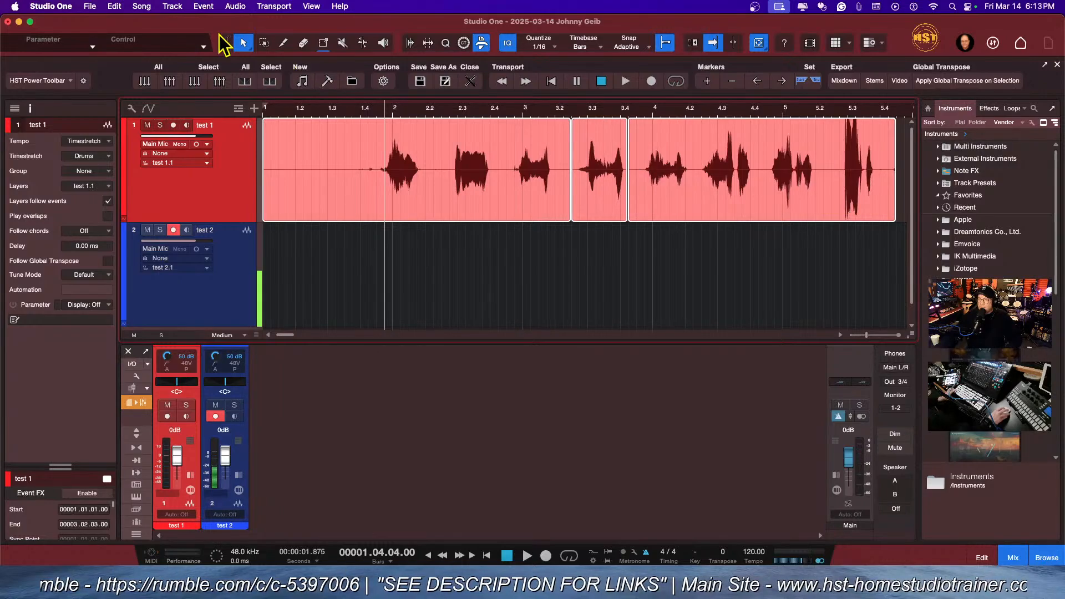
click(243, 45)
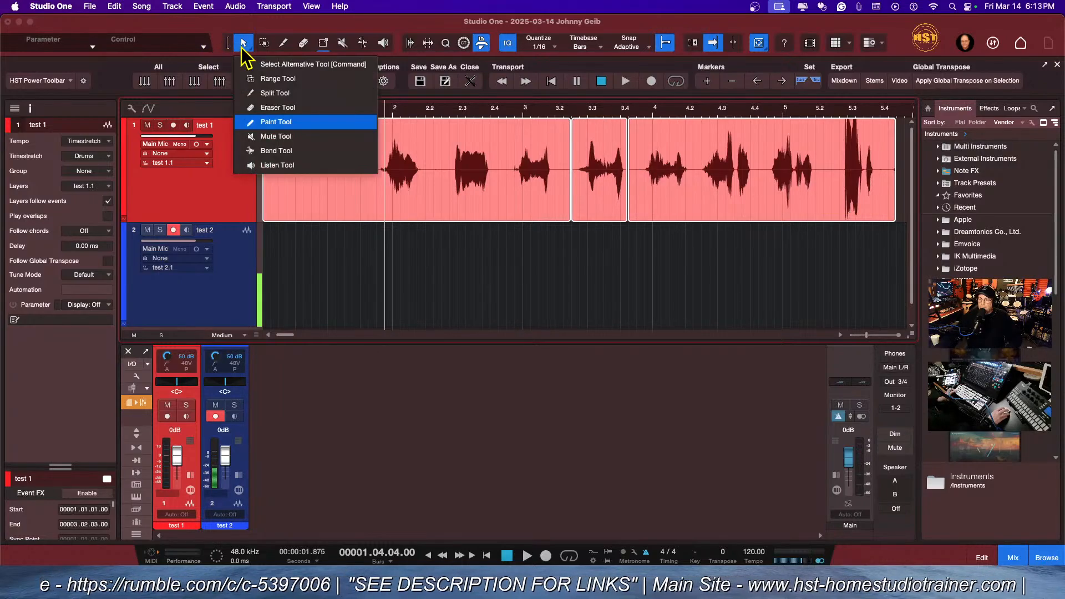
click(607, 195)
click(607, 196)
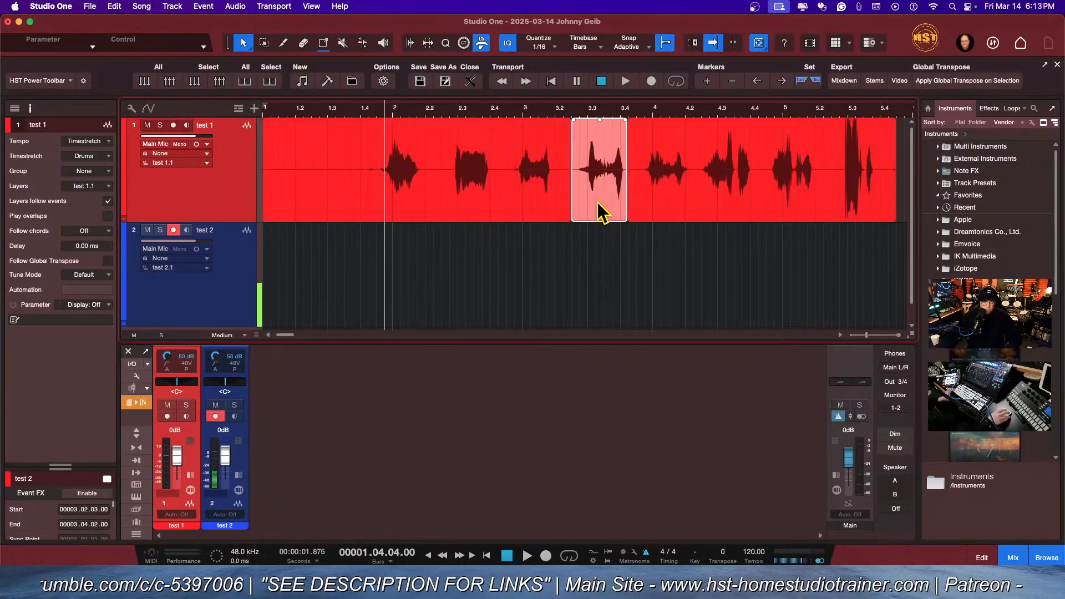
Step: Undo the replacement edits and the cuts on both tracks, back to the single original take on test 1
key(super+Down)
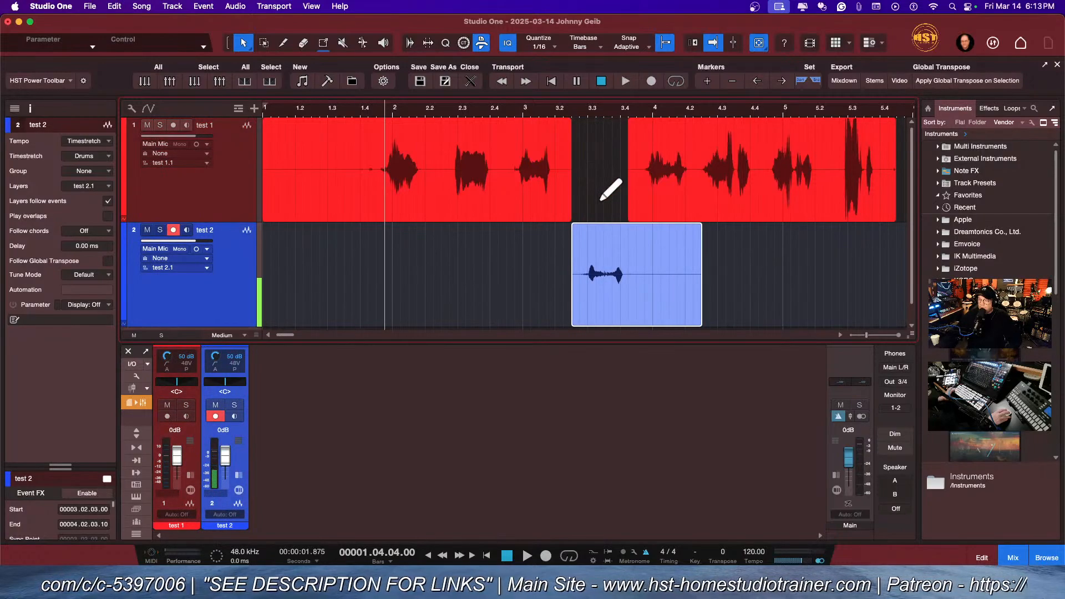
key(super+z)
key(super+z)
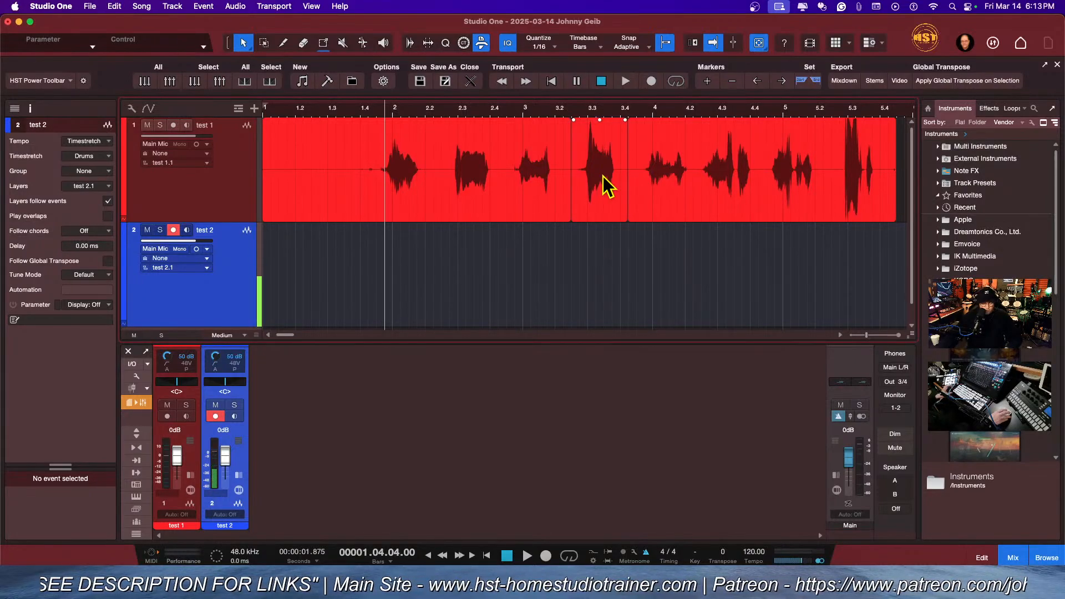
key(super+z)
key(super+z)
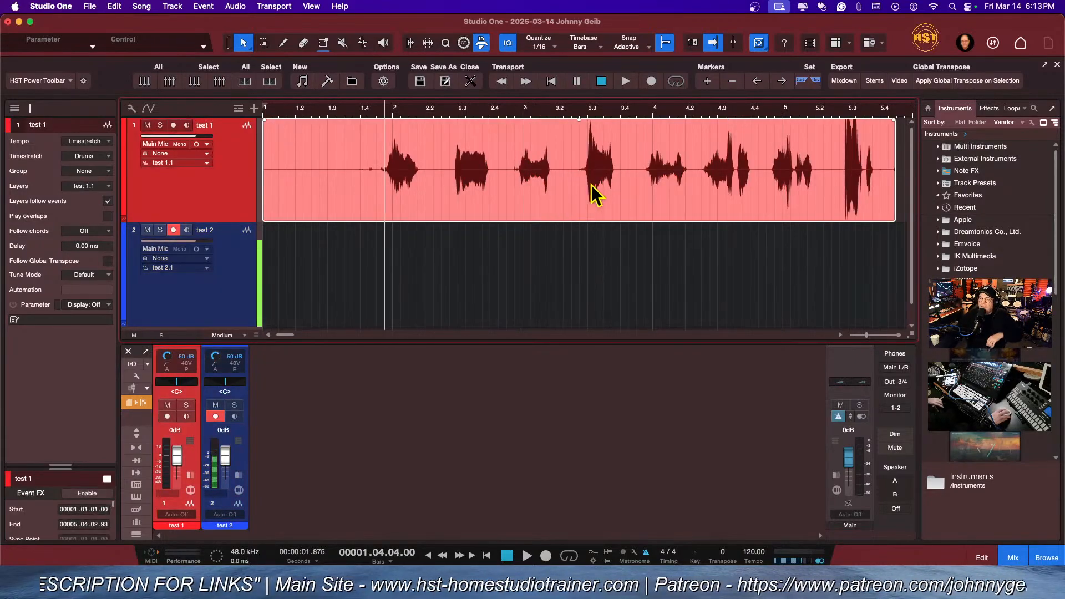
click(465, 257)
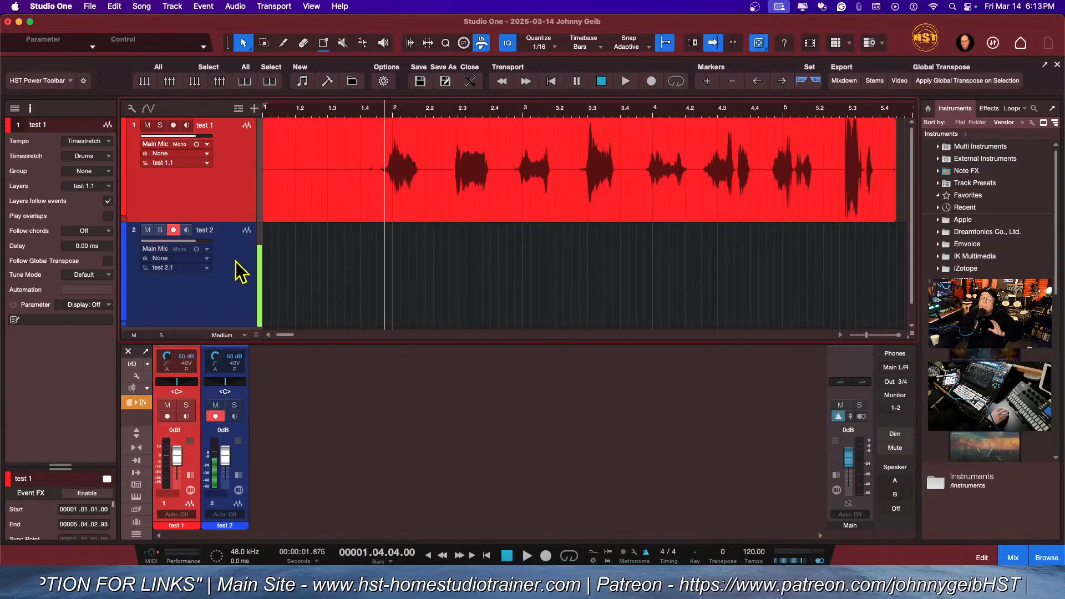
Step: Remove the test 2 track and reduce the height of the test 1 track
right_click(219, 284)
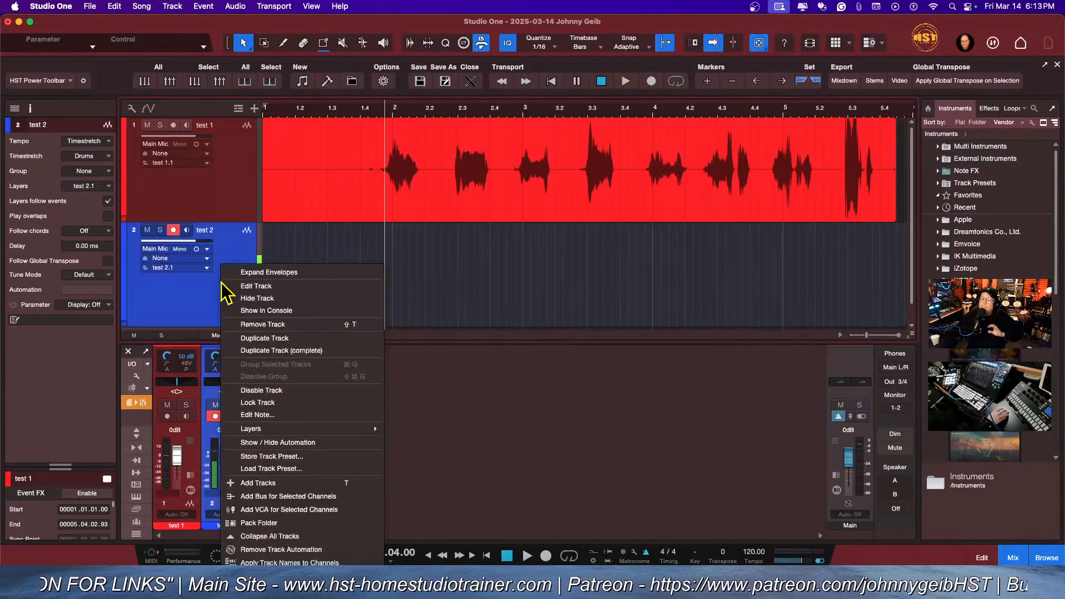
click(267, 324)
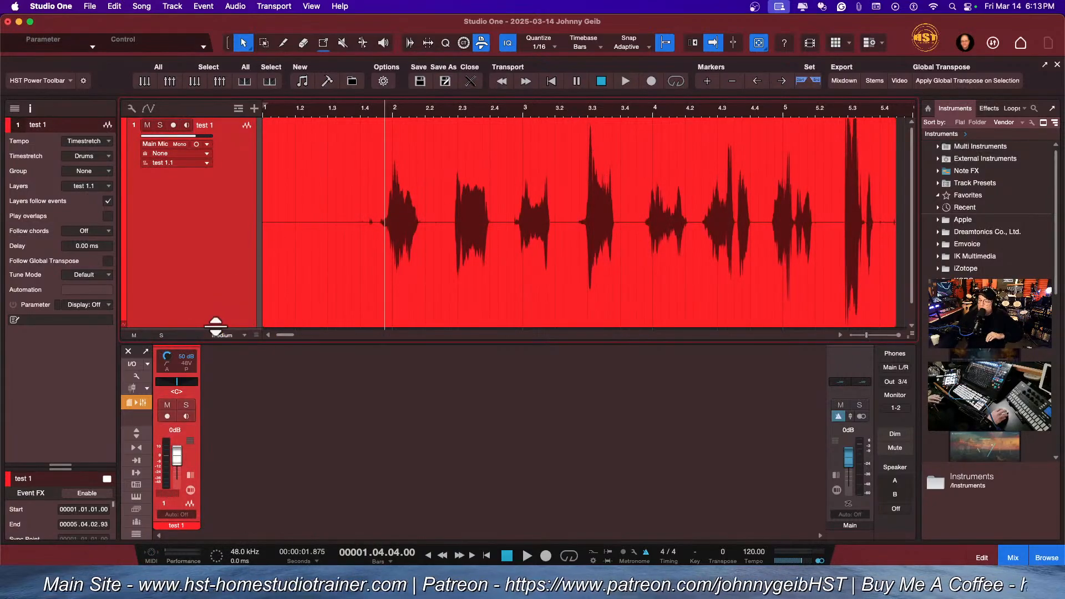
drag(216, 325, 226, 235)
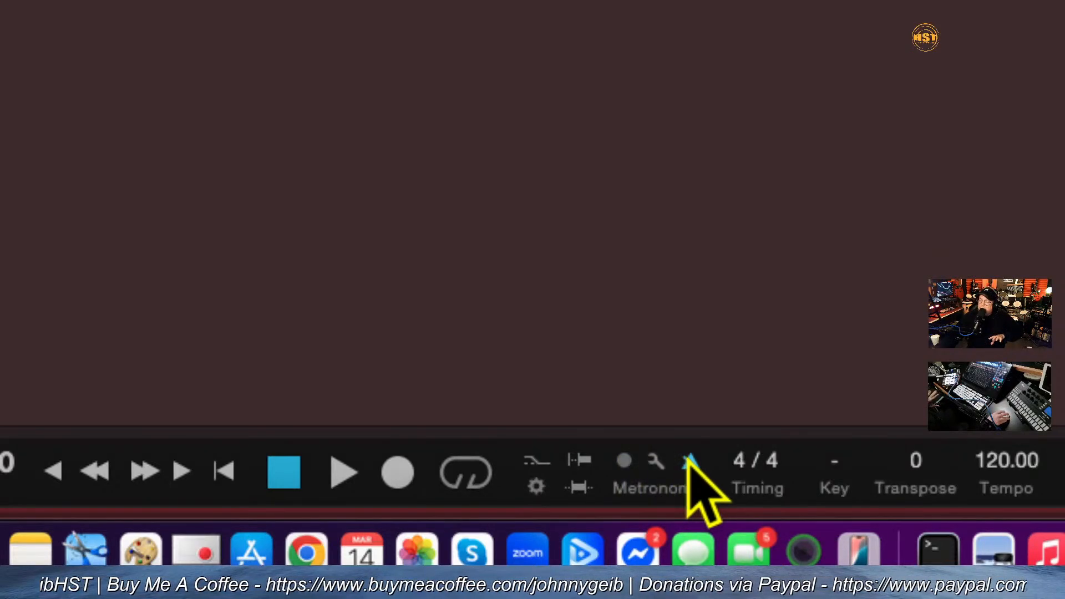
Step: Enable Auto Punch and set the punch range over the faulty word from 3.2.2 to 3.4.1
click(579, 487)
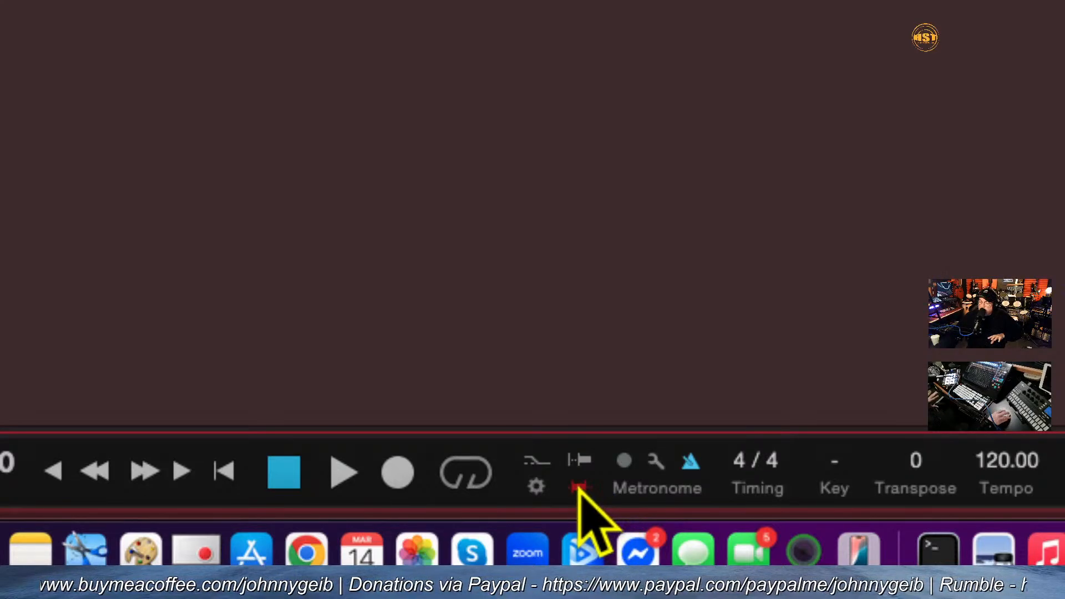
click(577, 489)
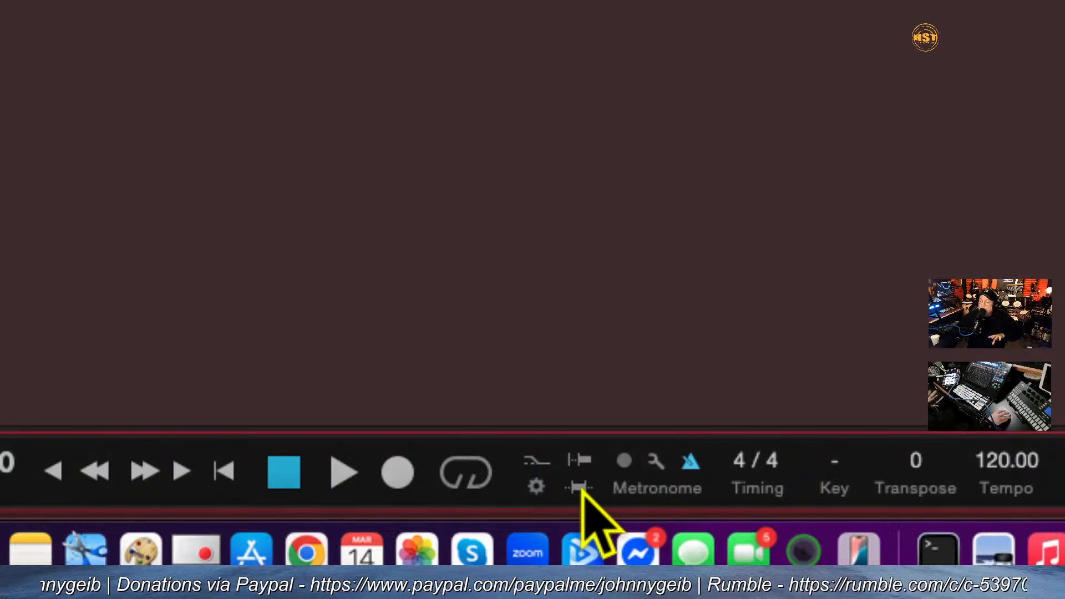
click(579, 488)
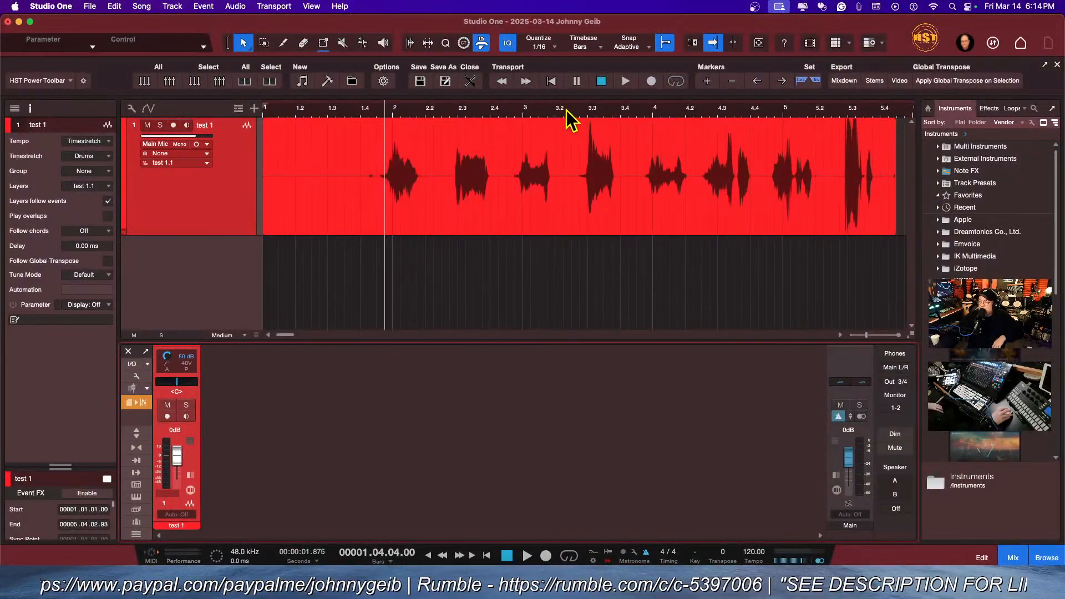
drag(565, 101, 626, 109)
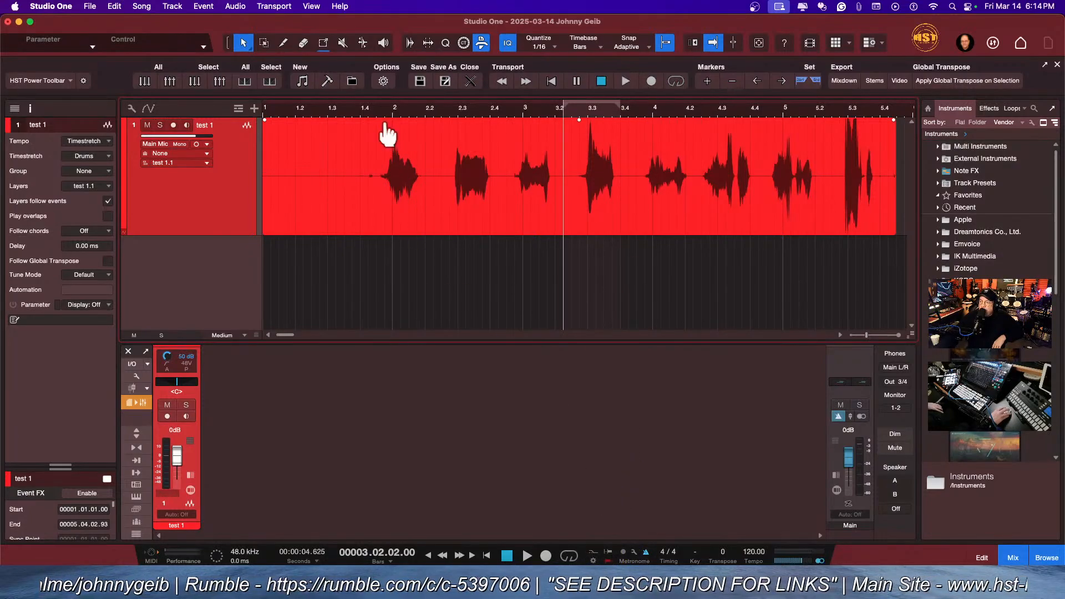
Step: Play the take from 1.4.3 through the punch range with the track unarmed
click(373, 110)
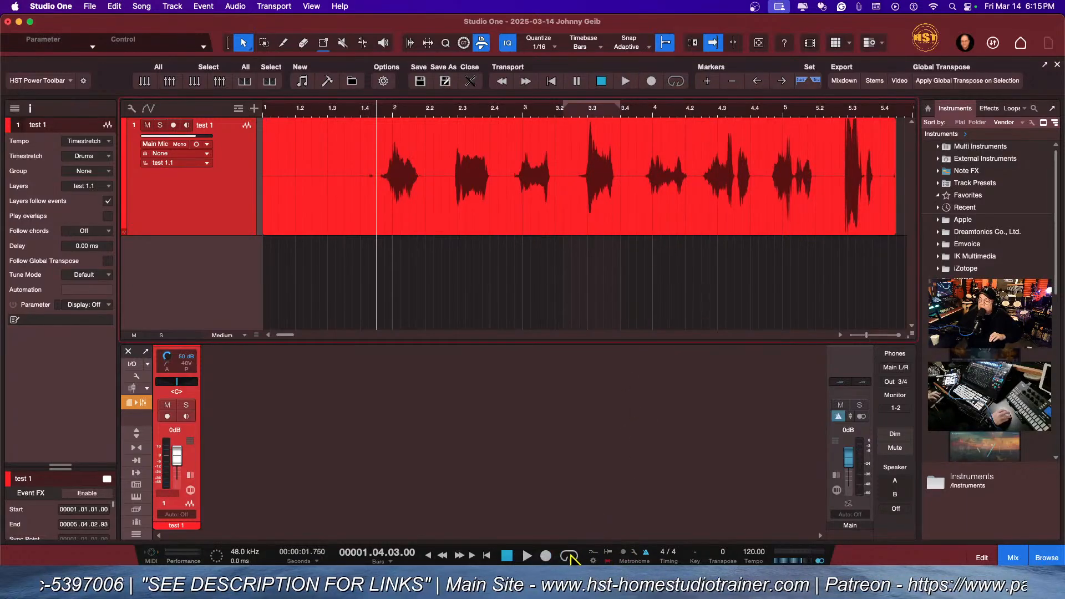
key(space)
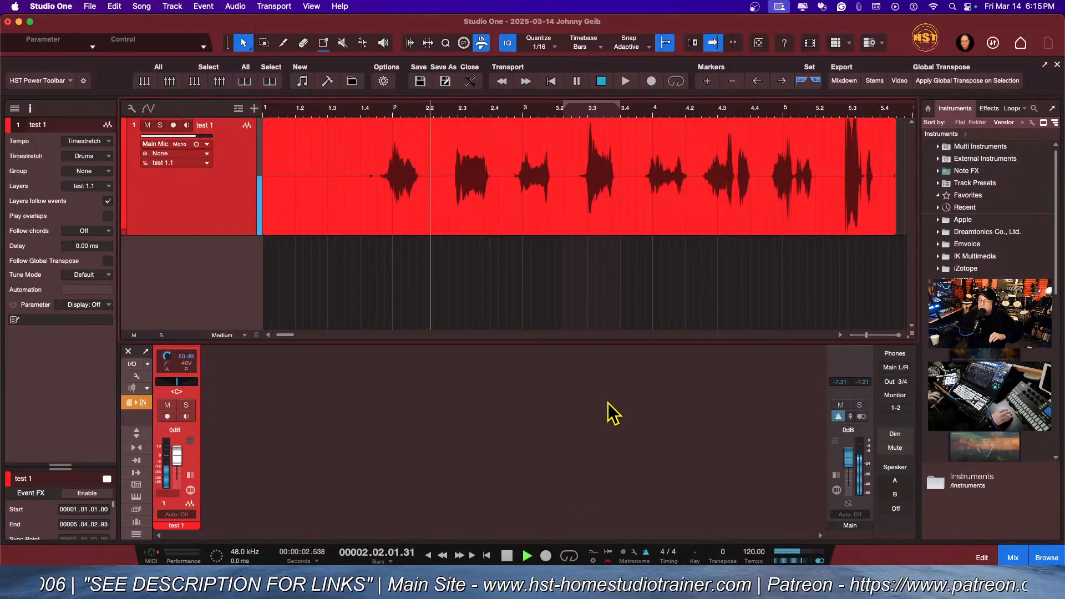
key(KP_Multiply)
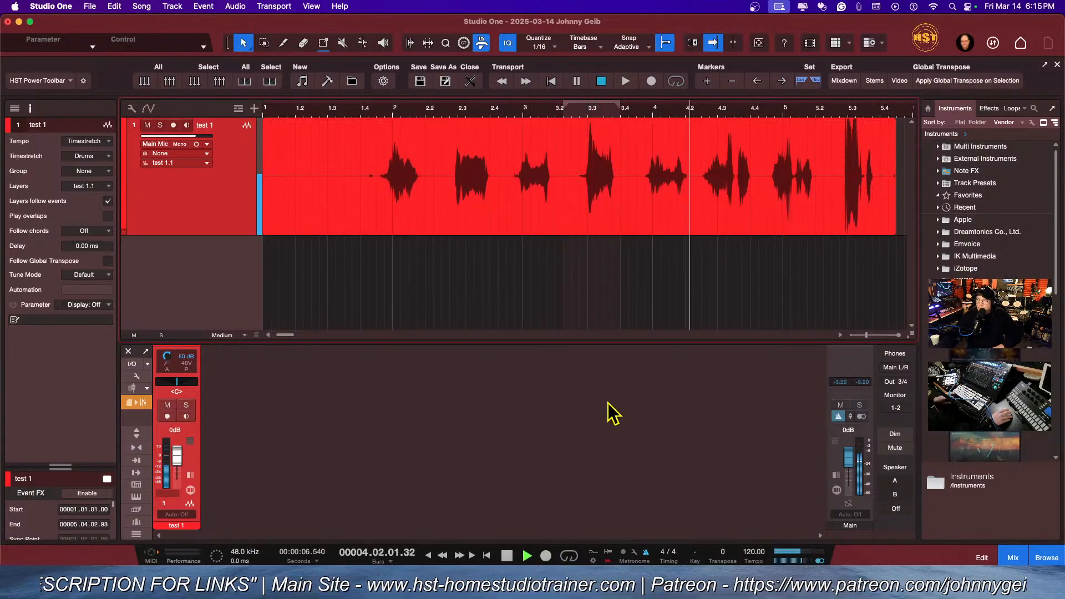
key(space)
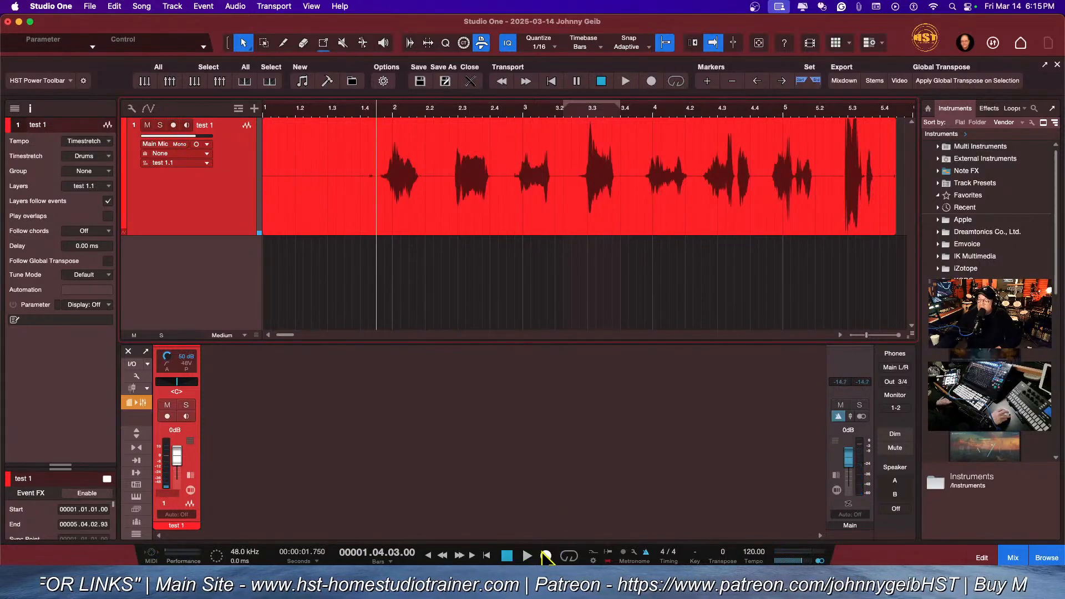
Step: Arm test 1 with its monitoring off and record the replacement word through the auto-punch range, starting at 1.4.3
click(173, 126)
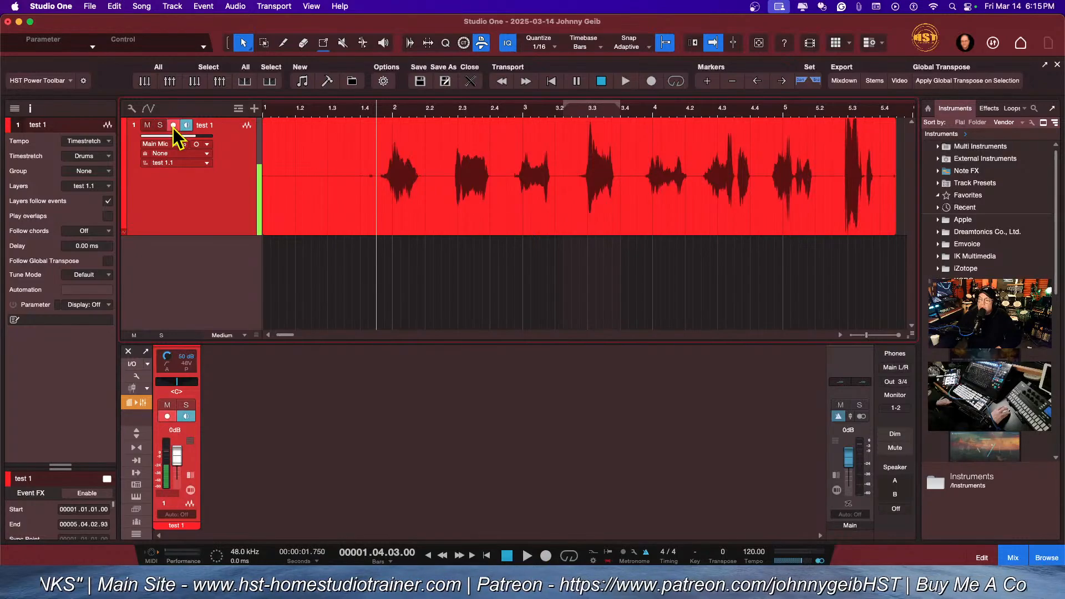
click(188, 125)
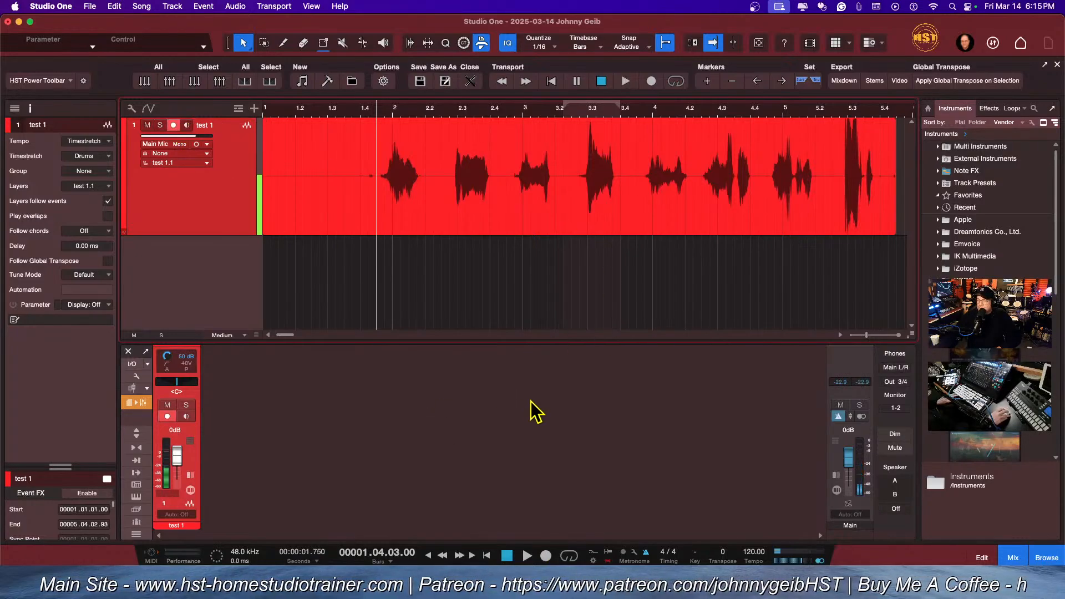
key(space)
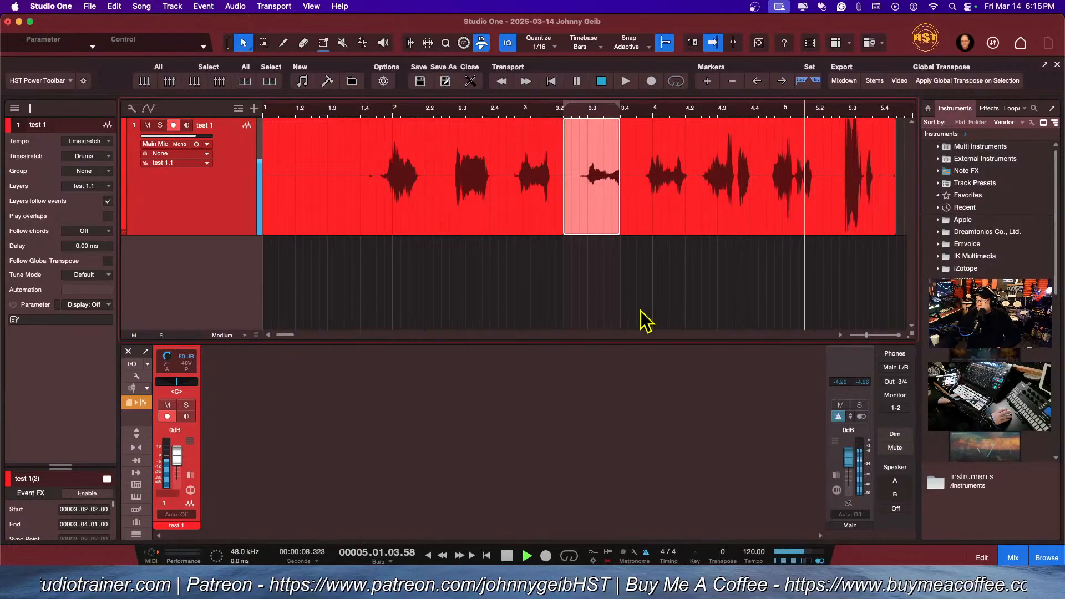
key(space)
Step: Audition the punched-in word from 1.4.3, raising its event's gain between the two playbacks
key(space)
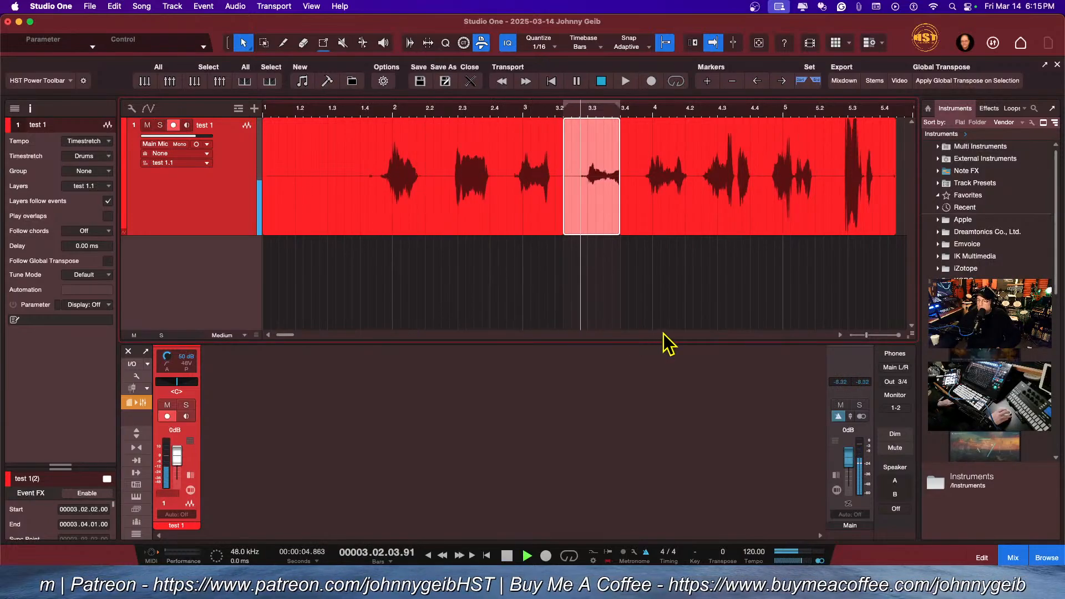
key(space)
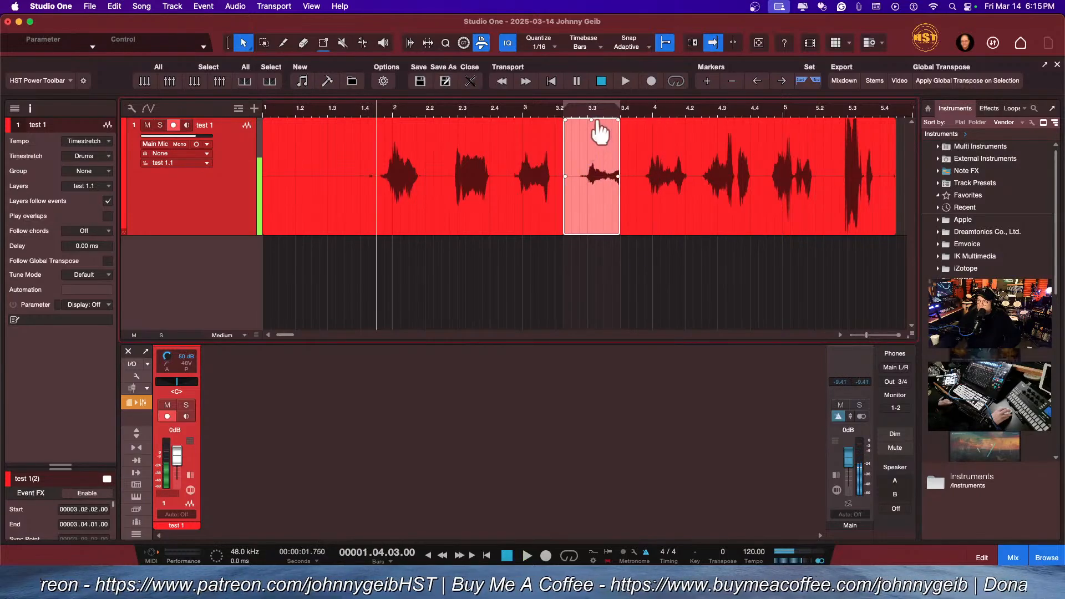
drag(592, 133, 594, 114)
key(space)
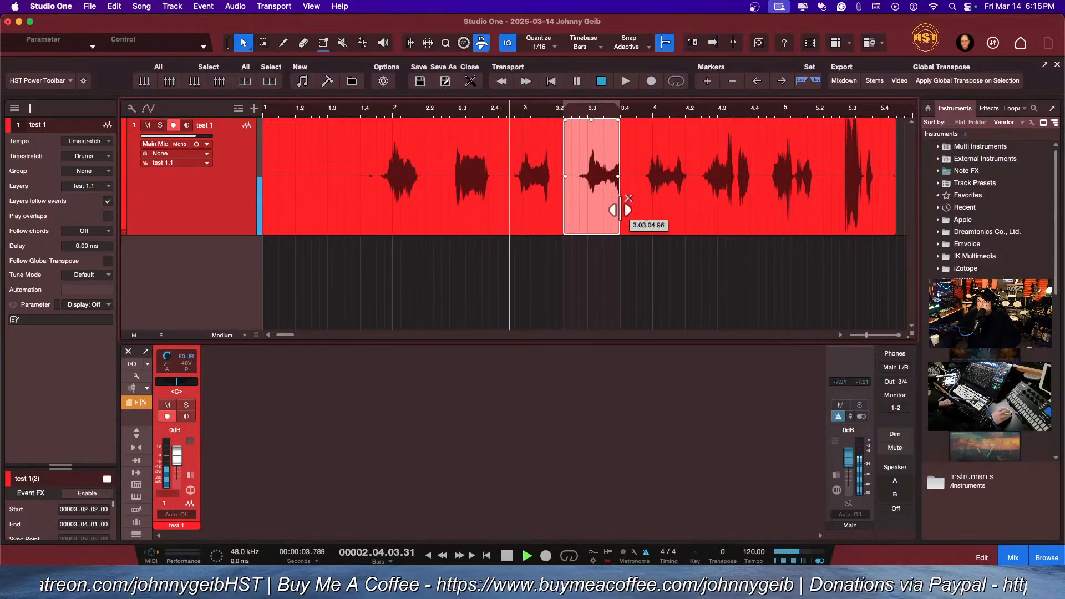
key(f)
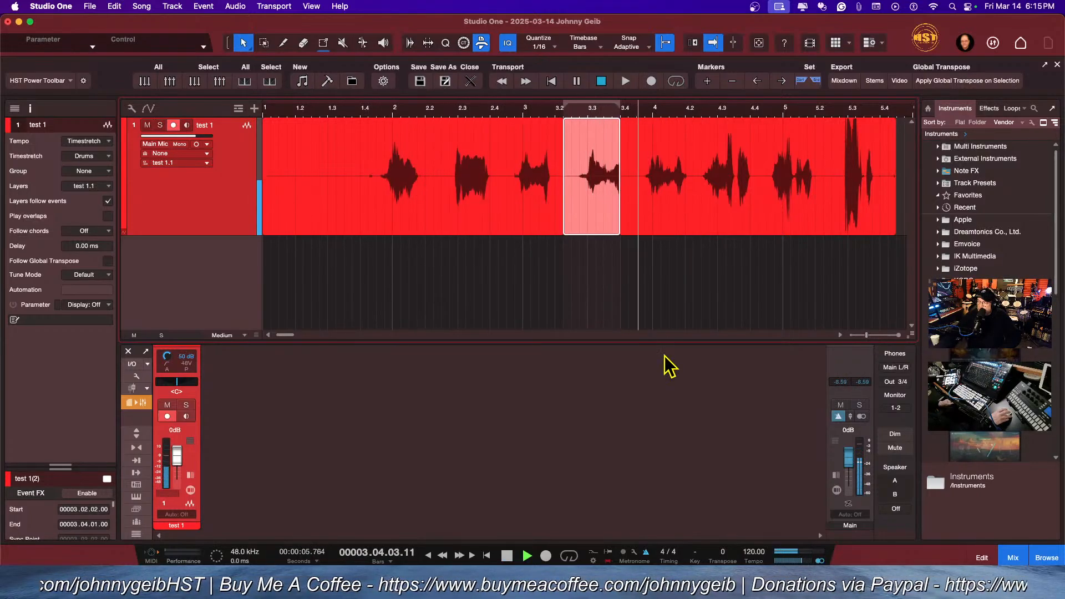
key(space)
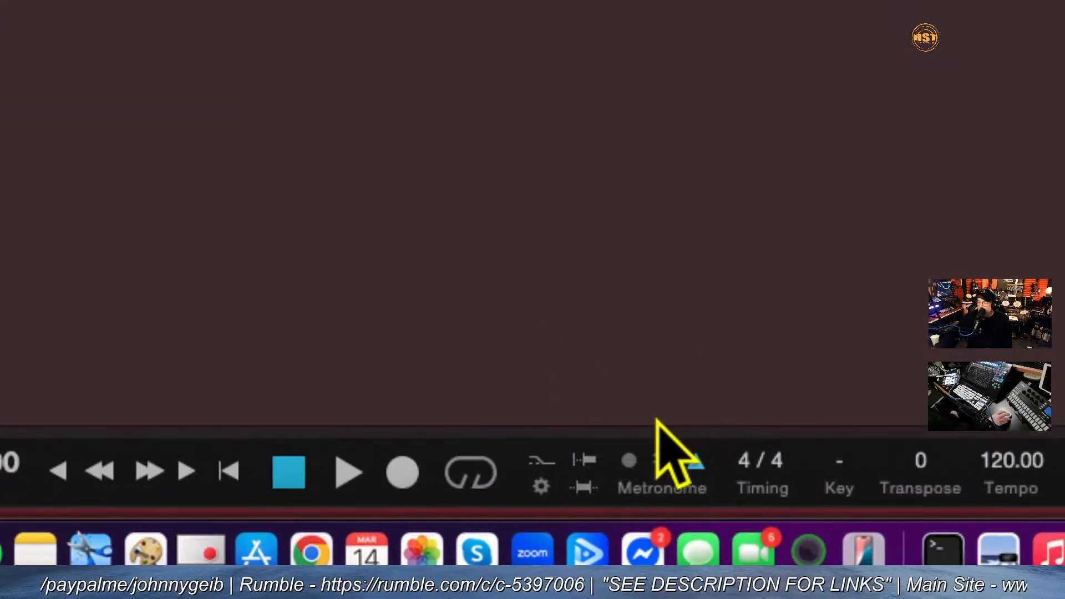
Step: Enable pre-roll and place the playback cursor at 3.2.2, the start of the word
click(588, 463)
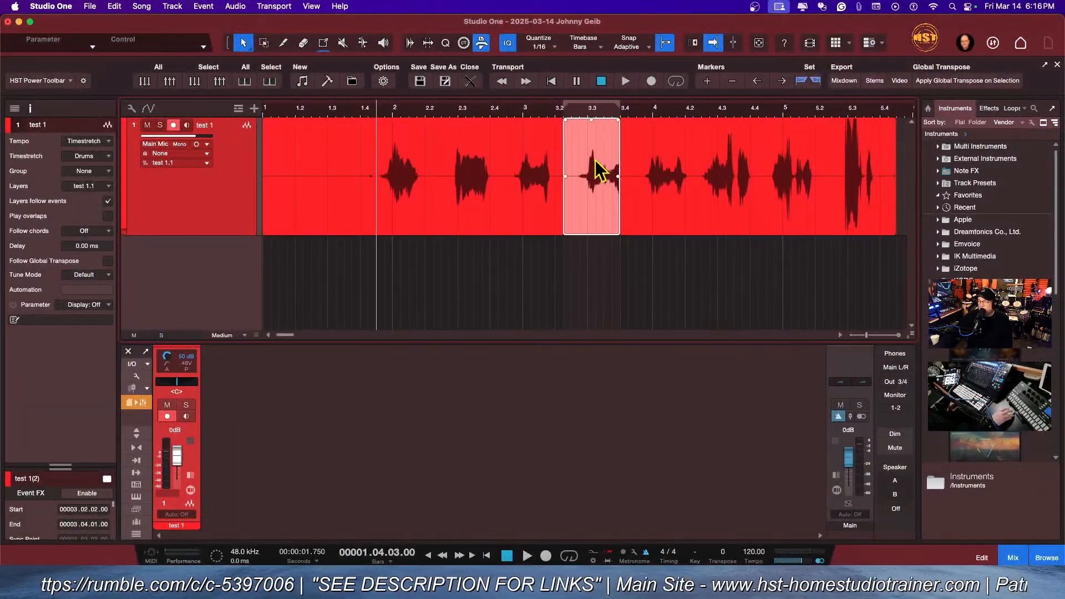
click(561, 111)
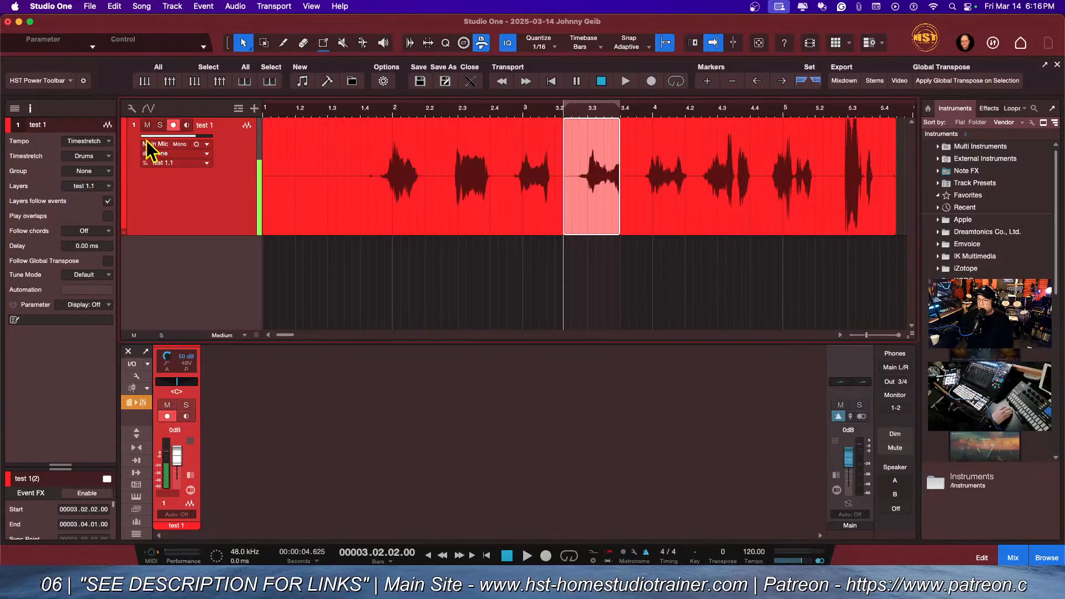
Step: Record over test 1 from 3.2.2 to about 4.4.4 using the pre-roll
key(space)
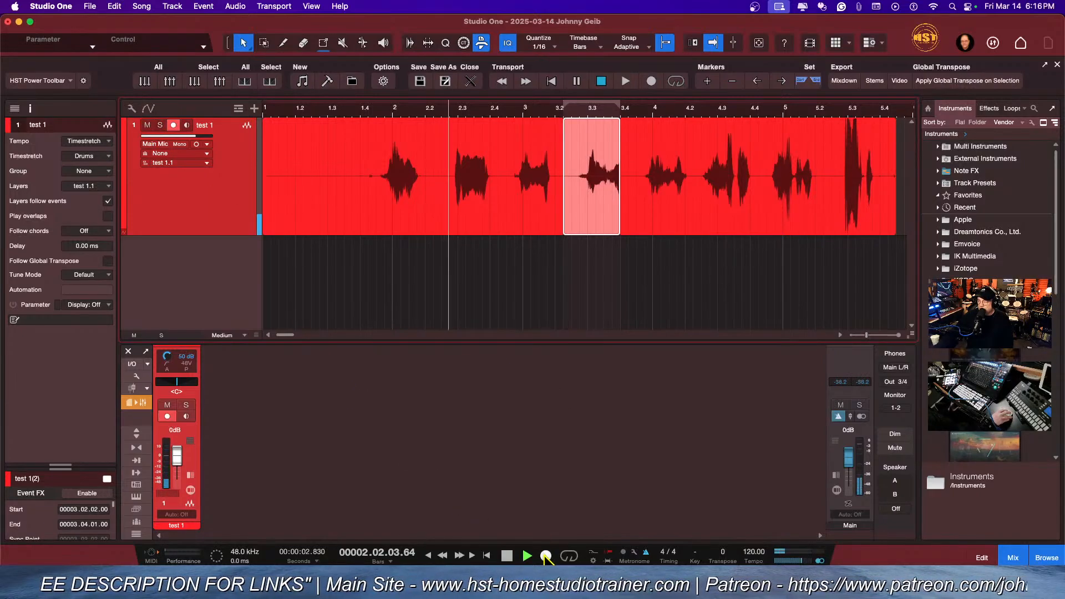
click(546, 556)
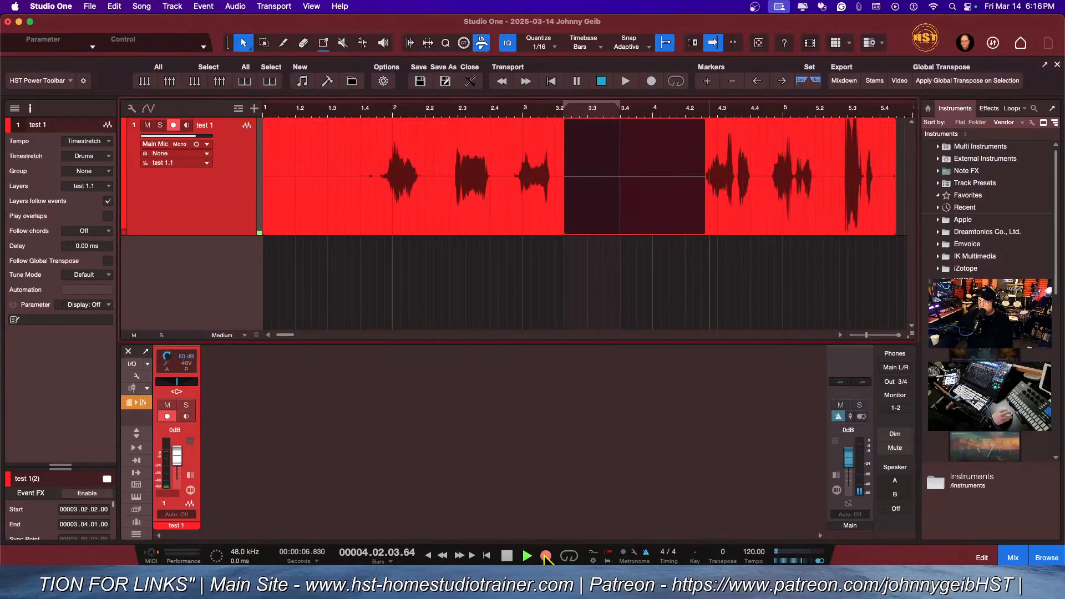
key(space)
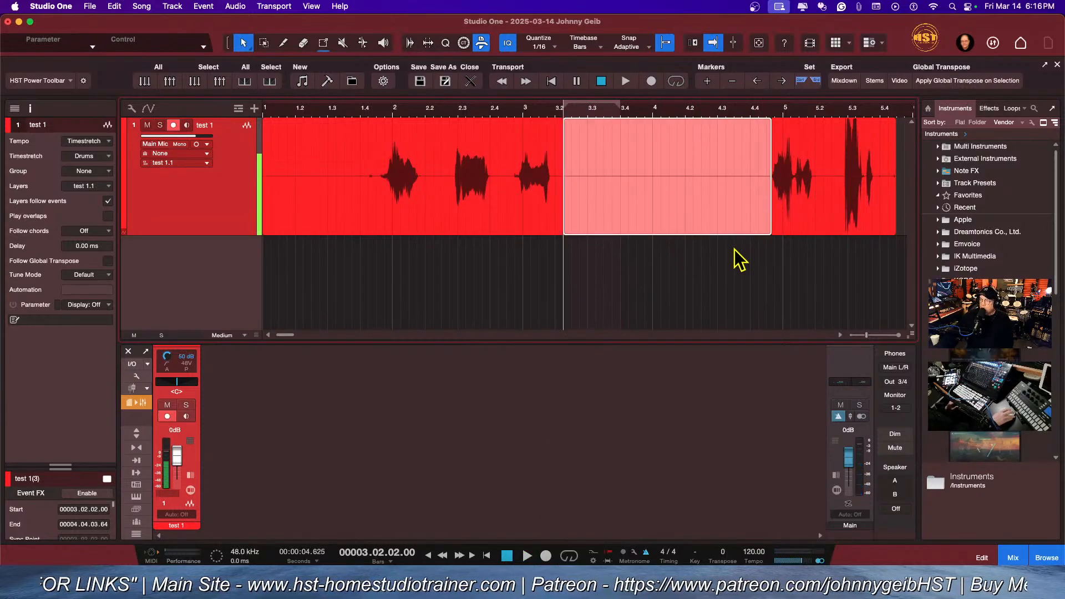
scroll(715, 256, right, 1)
click(689, 260)
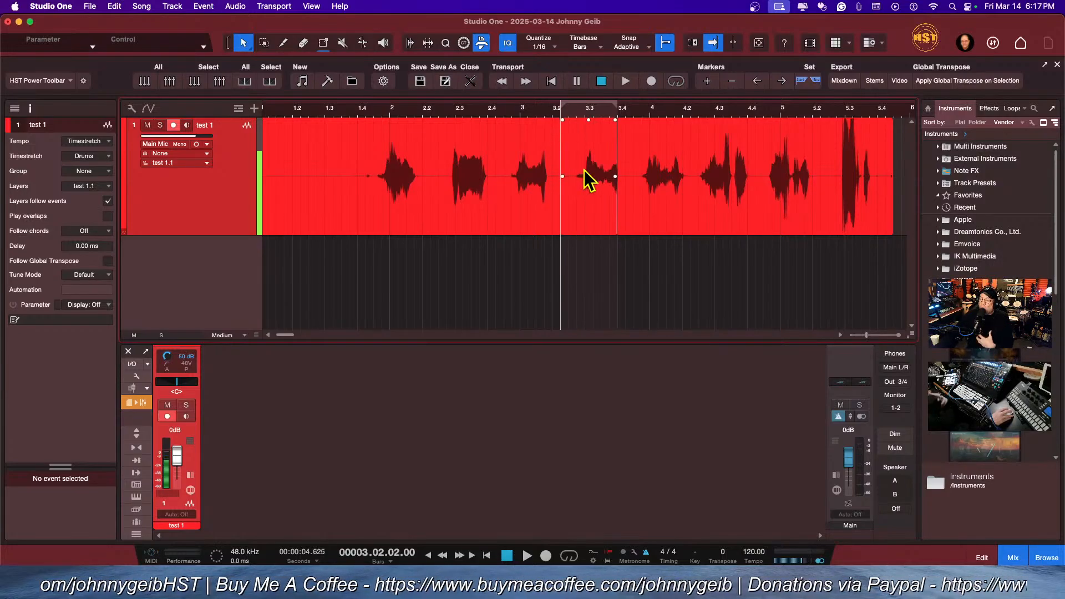
Step: Record the replacement word on test 1 from 3.2.2 with pre-roll, punching out manually at about 3.4.4
click(547, 555)
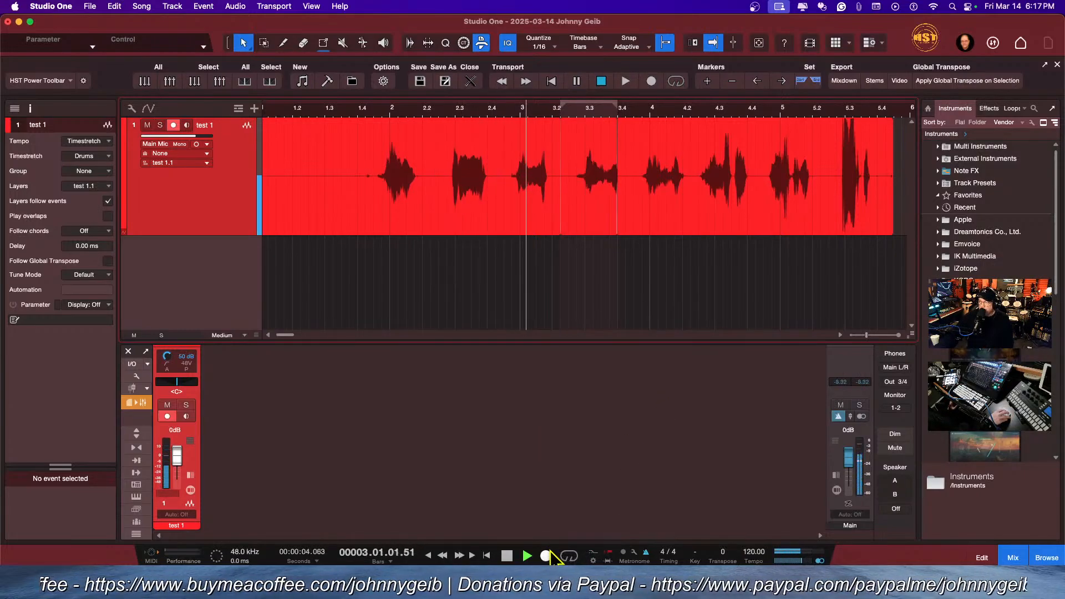
click(547, 556)
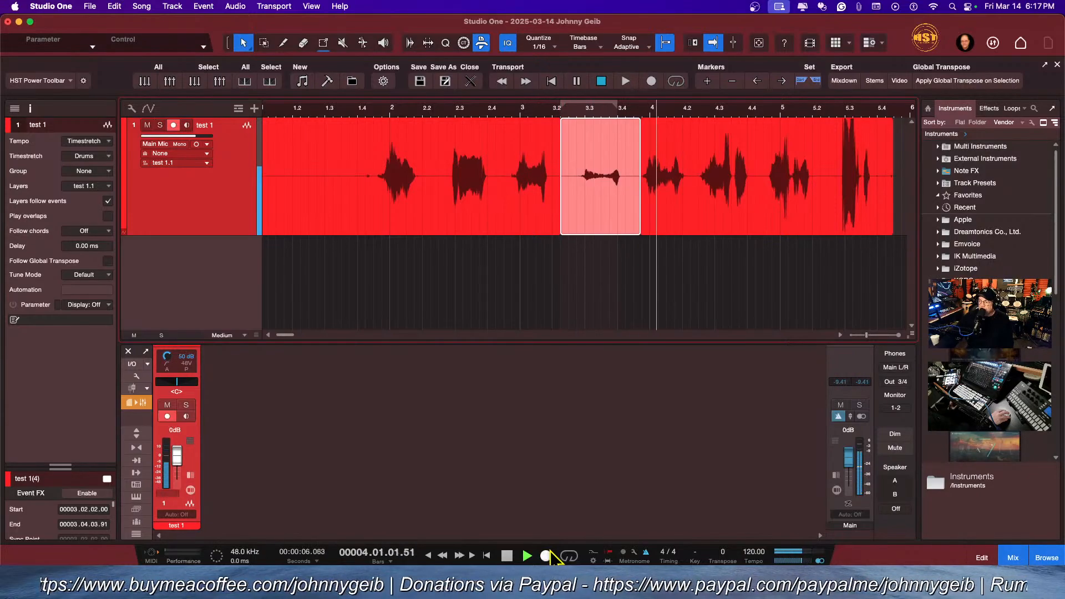
Step: Raise the gain of the newly recorded word's event on test 1 and audition the take from 1.4.4
key(space)
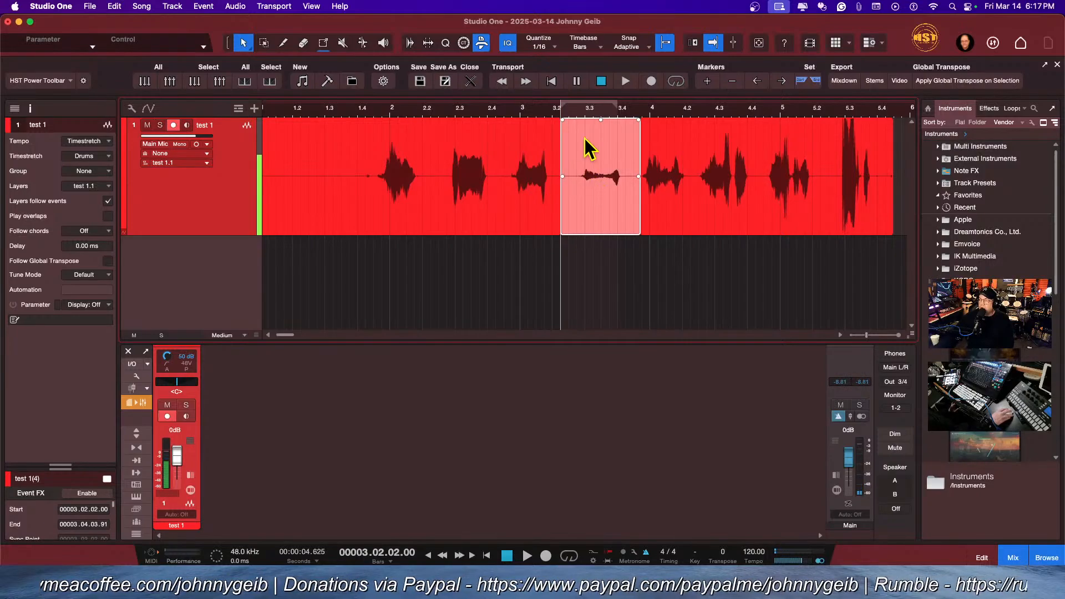
drag(604, 126, 607, 101)
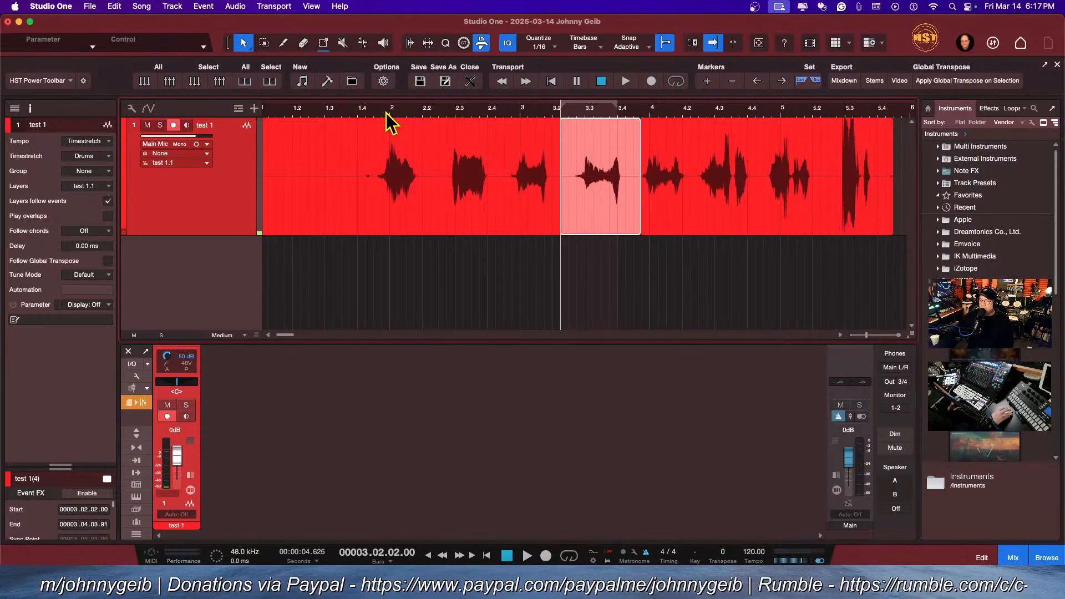
click(386, 112)
key(space)
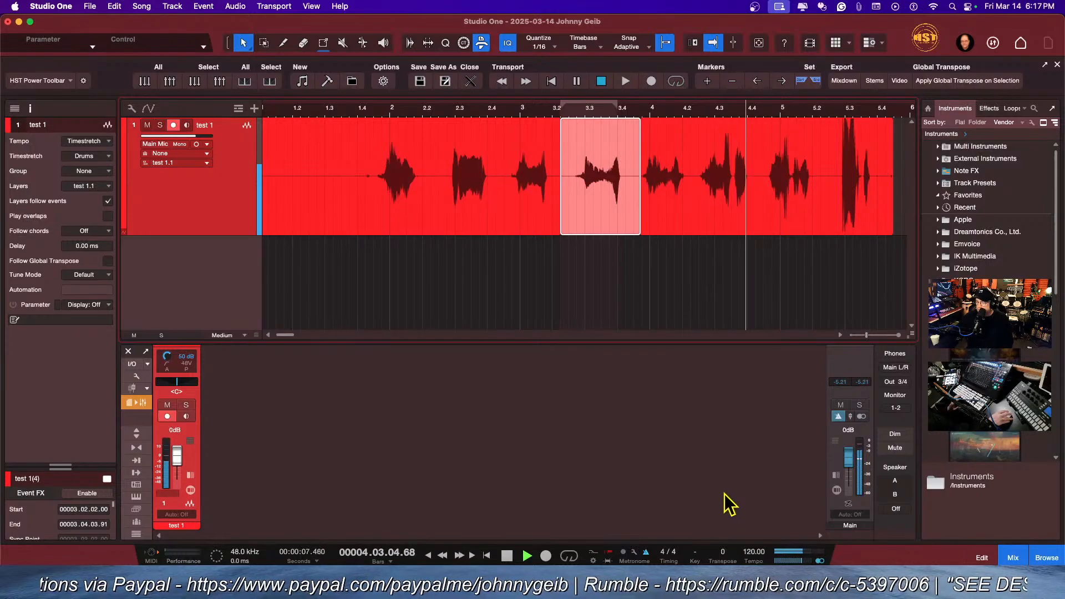
key(space)
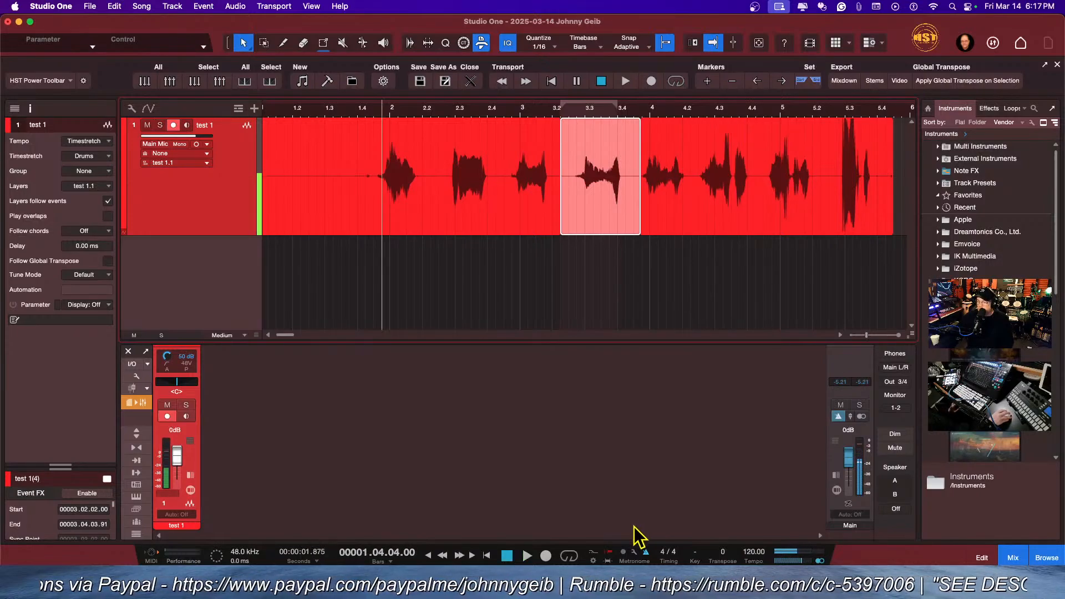
right_click(608, 552)
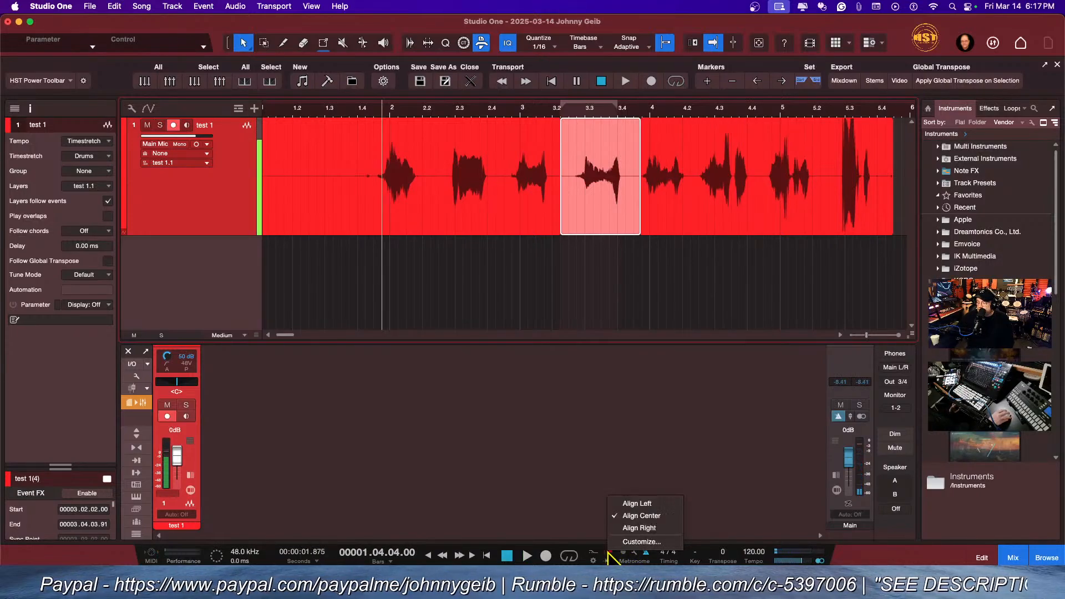
click(560, 482)
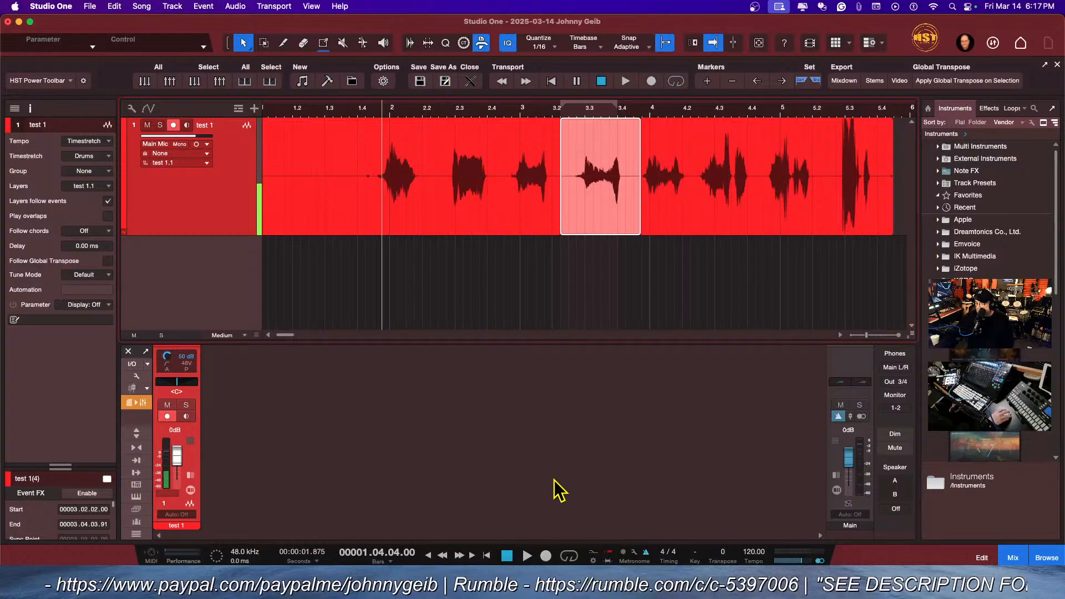
click(593, 561)
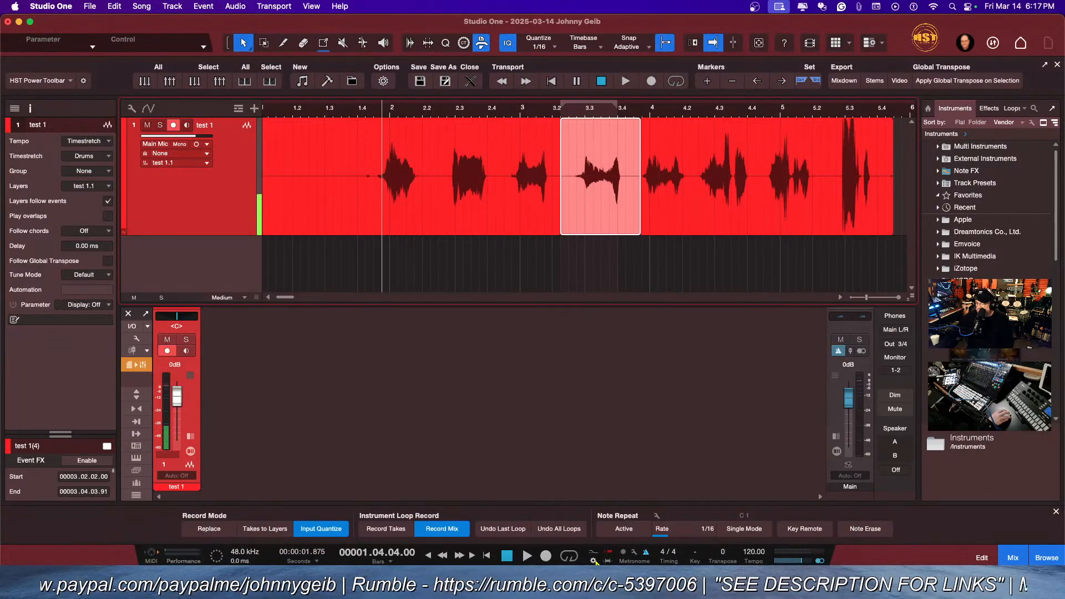
click(593, 561)
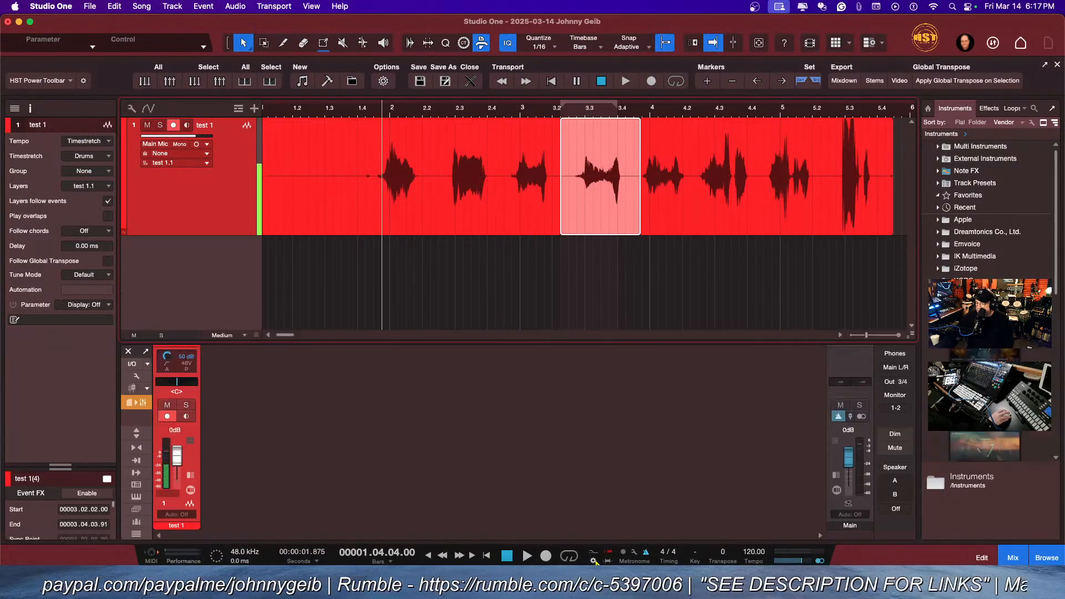
Step: Set the preroll length to 2 bars in the metronome setup
click(634, 554)
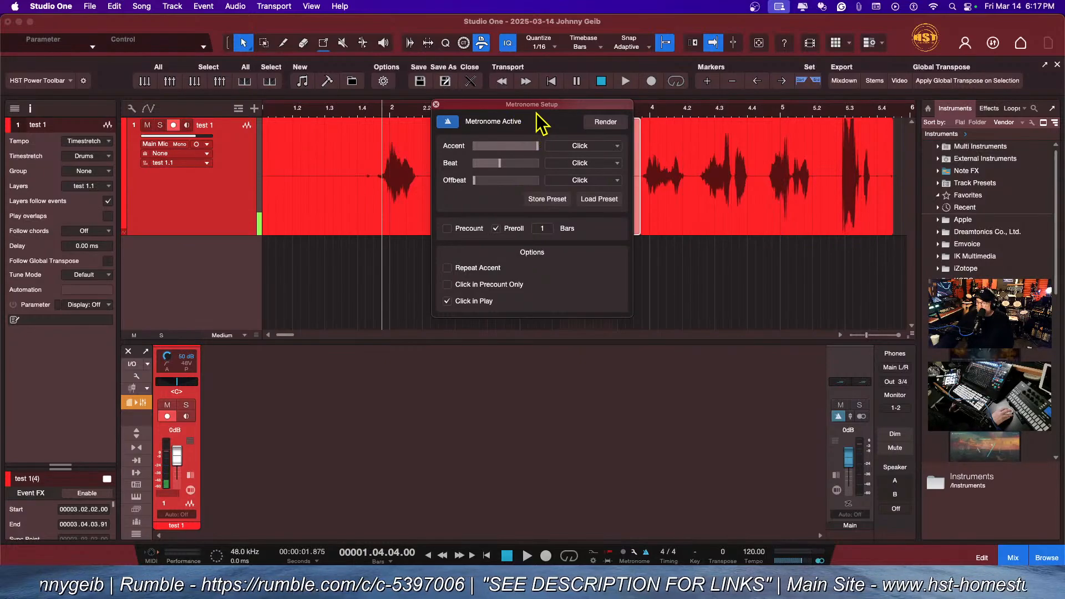
drag(544, 104, 562, 229)
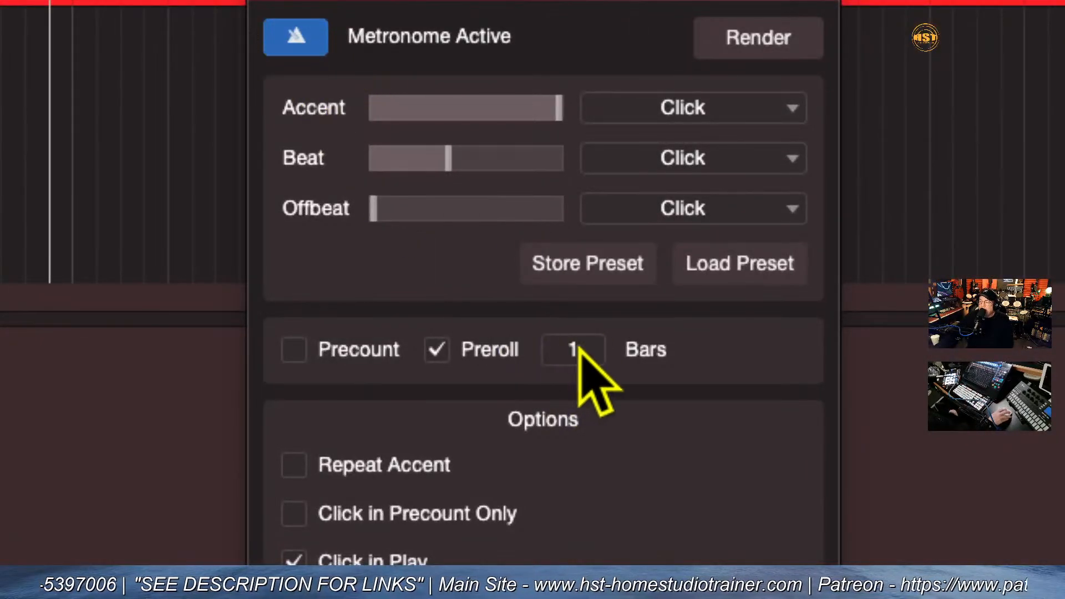
click(577, 349)
text(2)
key(Return)
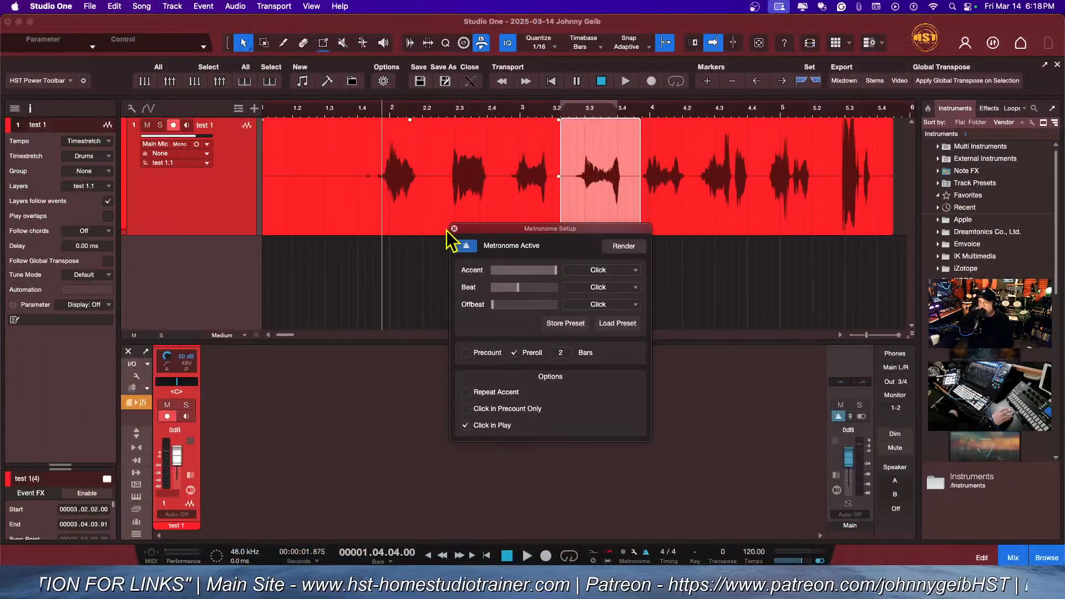
click(453, 228)
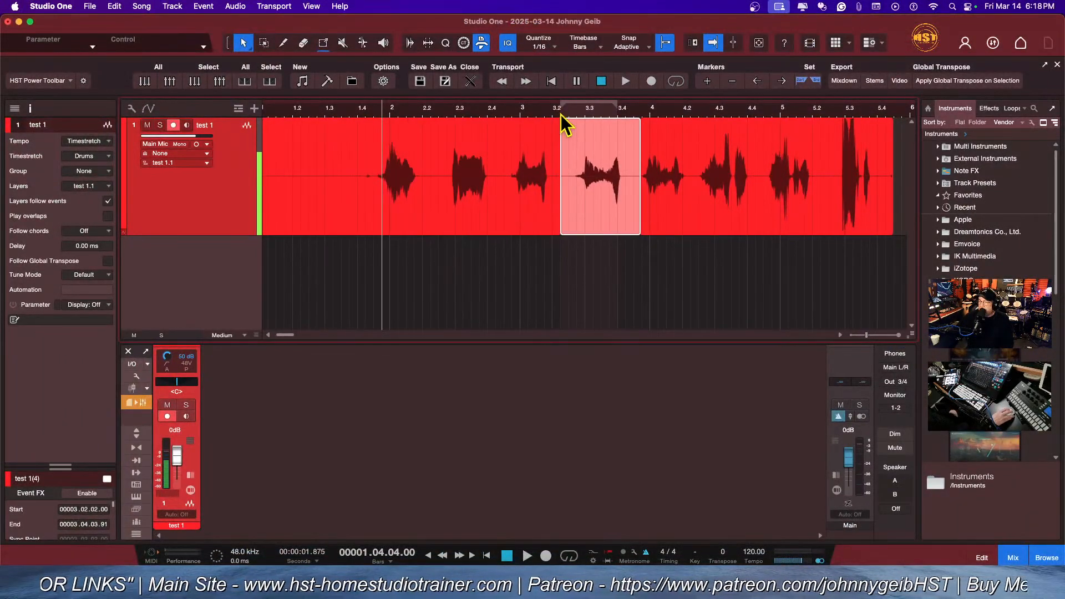
Step: Record the replacement word on test 1 from 3.2.2 with the two-bar preroll, punching out manually at about 3.4.4
click(560, 118)
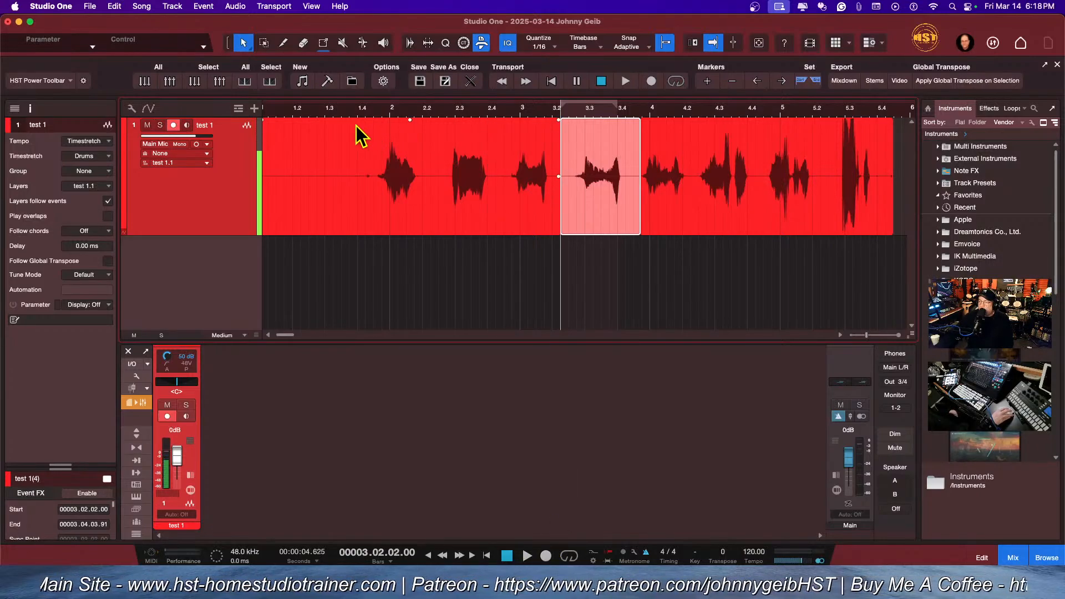
click(546, 555)
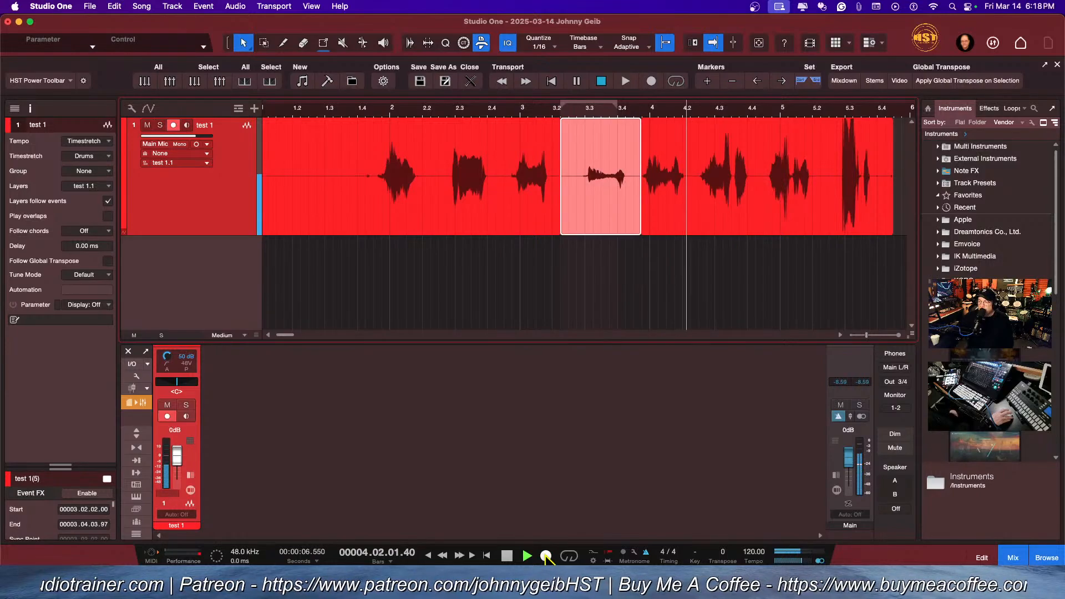
key(space)
Step: Audition the new word from 3.2.2, raise its event's gain, and play the take again from 1.4.3
key(space)
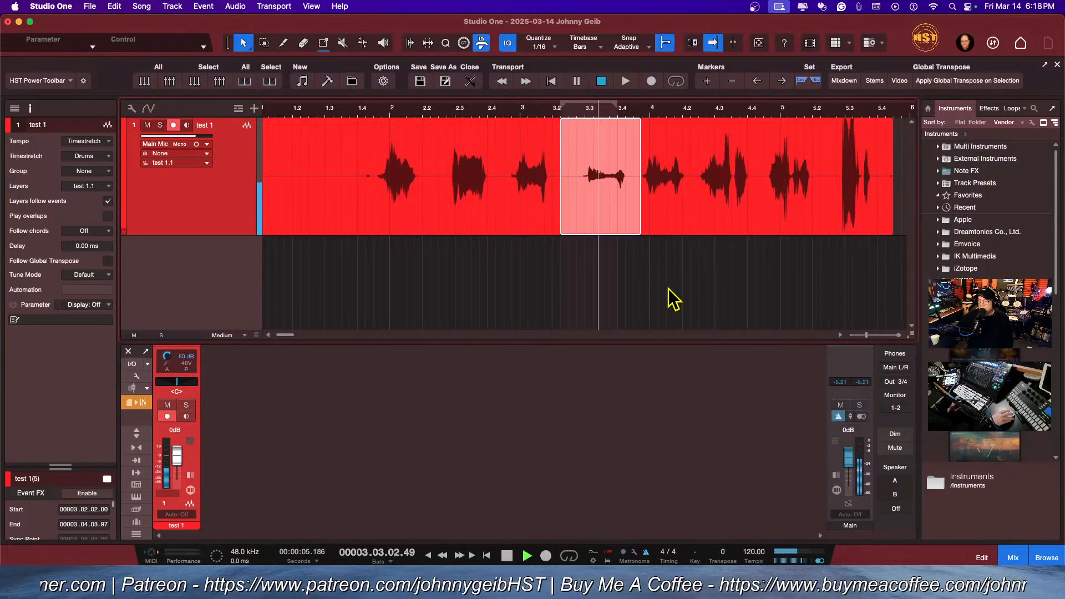
key(space)
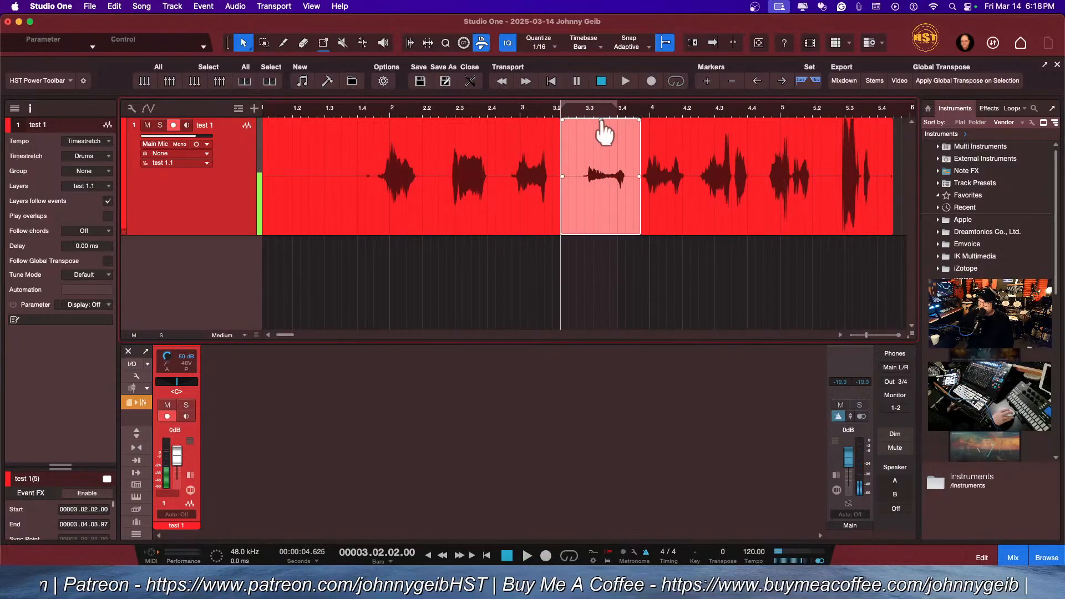
drag(603, 133, 606, 107)
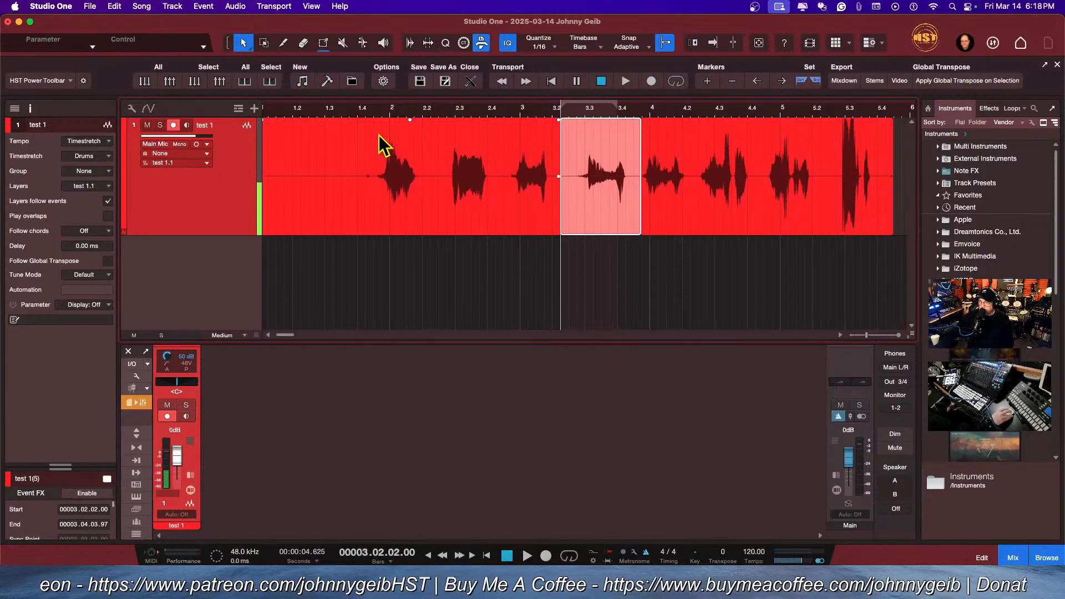
click(373, 111)
key(space)
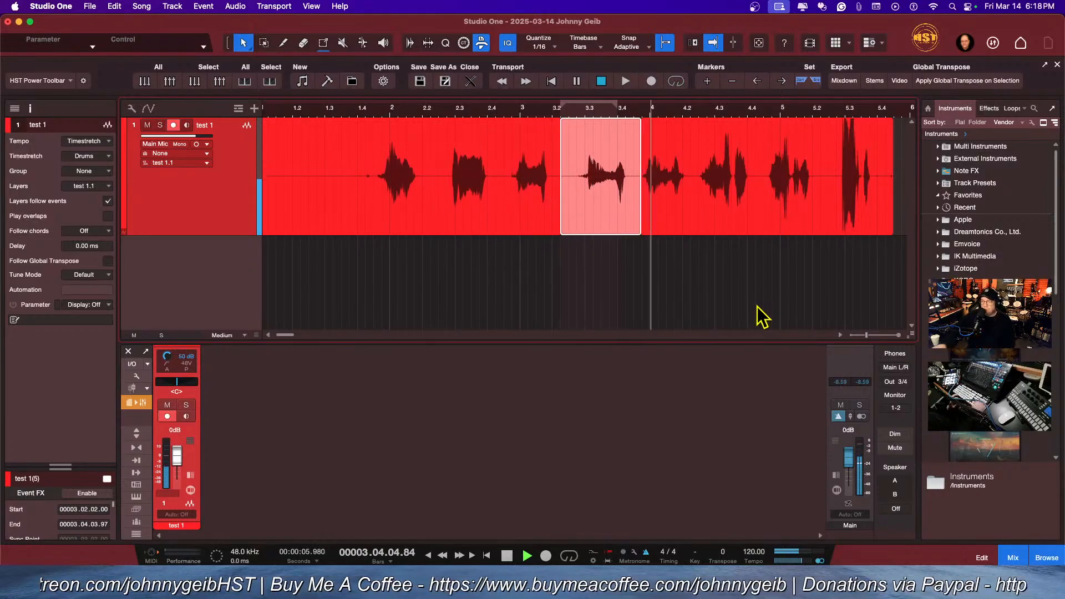
key(space)
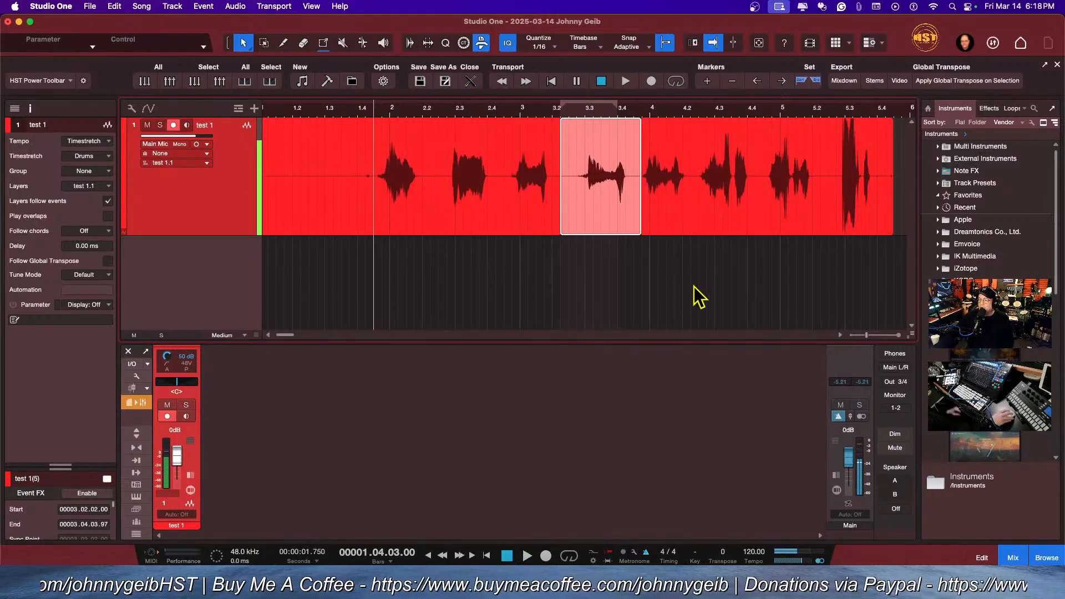
Step: Deselect the event, place the playback cursor at 3.2.2, and review the preroll option in the metronome setup
click(634, 553)
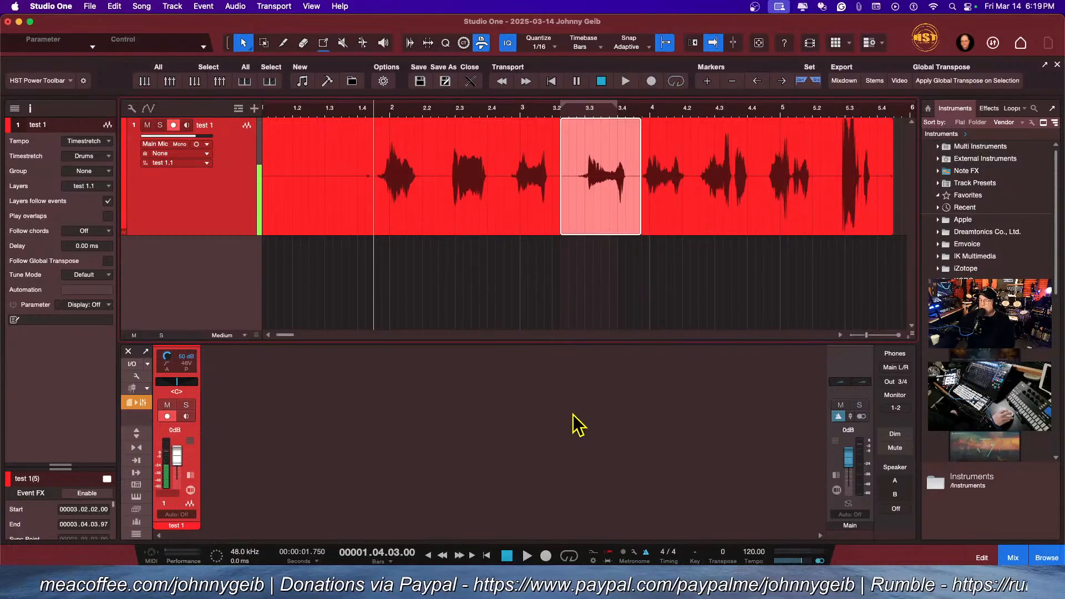
click(586, 259)
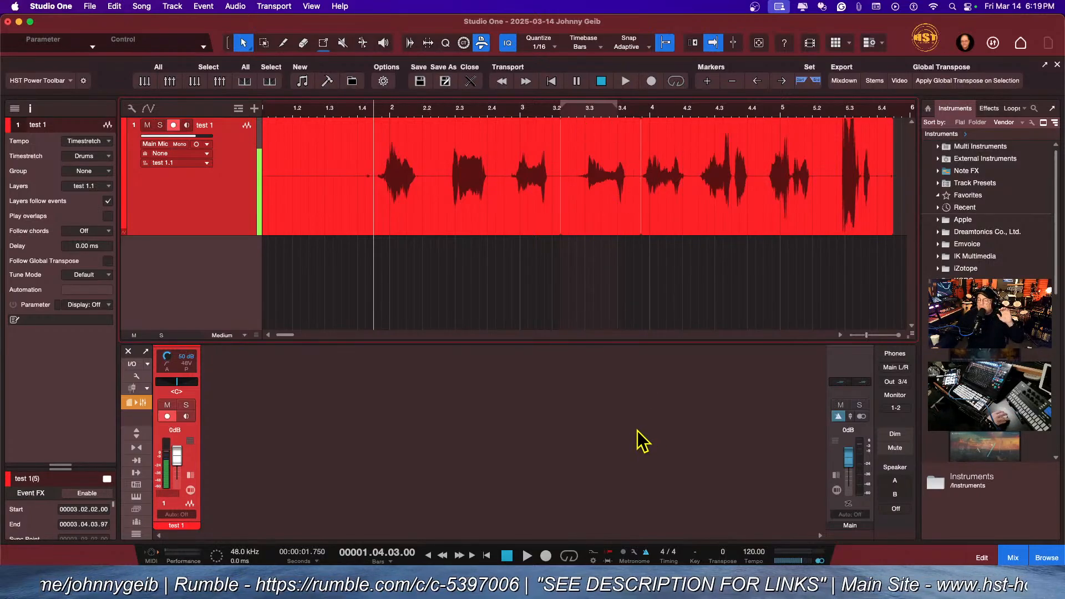
click(563, 118)
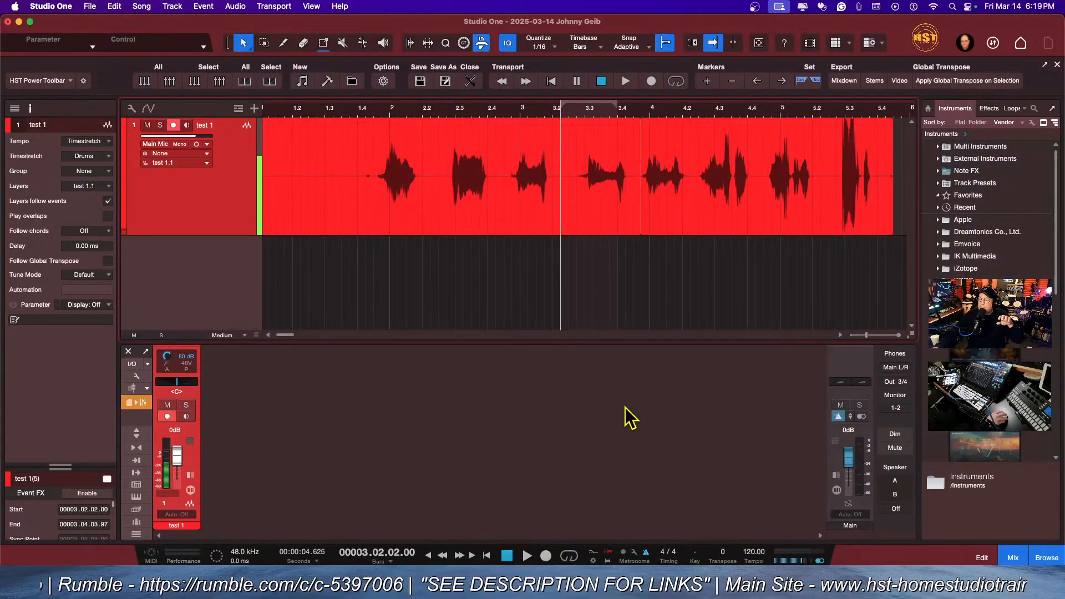
click(633, 552)
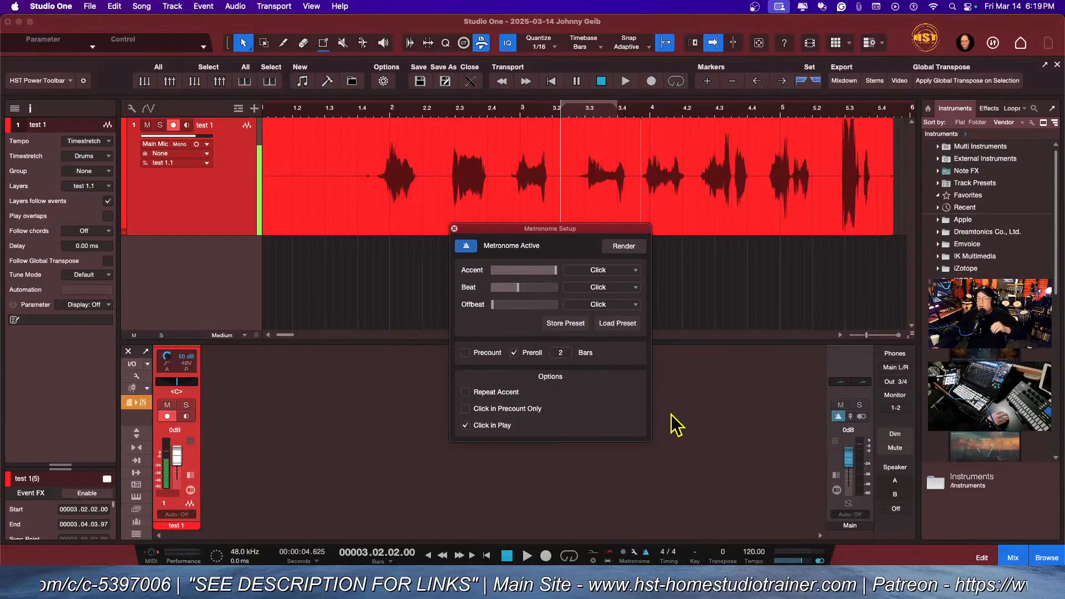
click(453, 229)
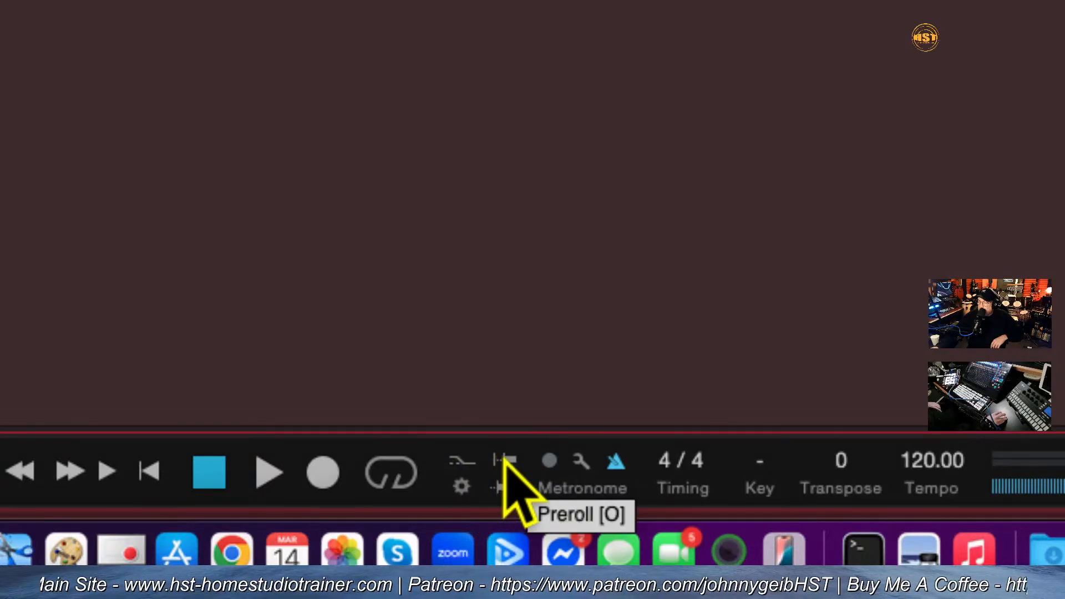
Step: Switch the metronome back and forth between a two-bar precount and preroll, ending on preroll
click(579, 462)
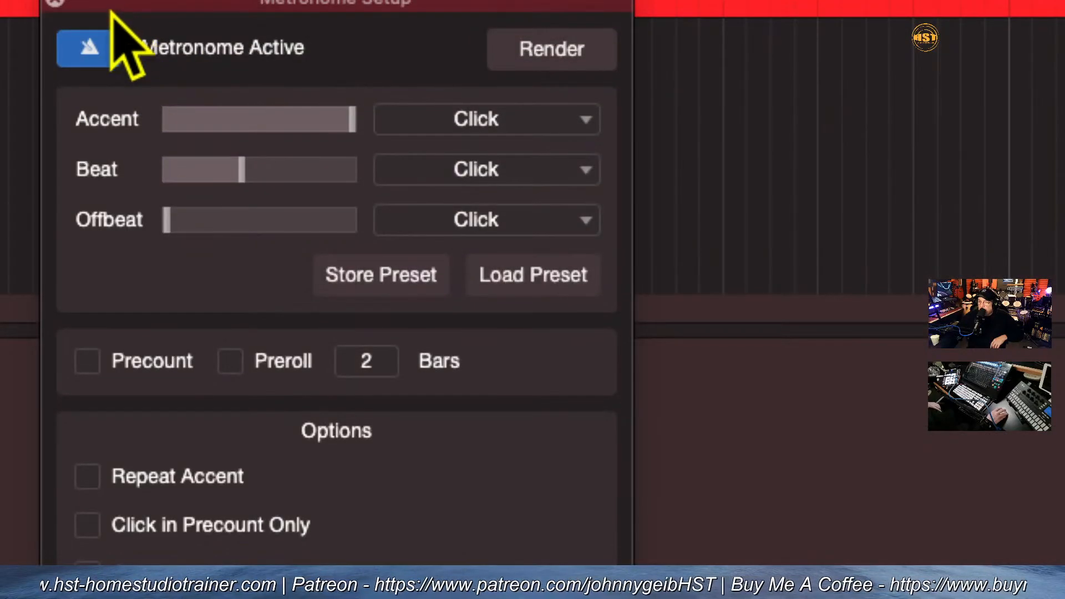
click(88, 361)
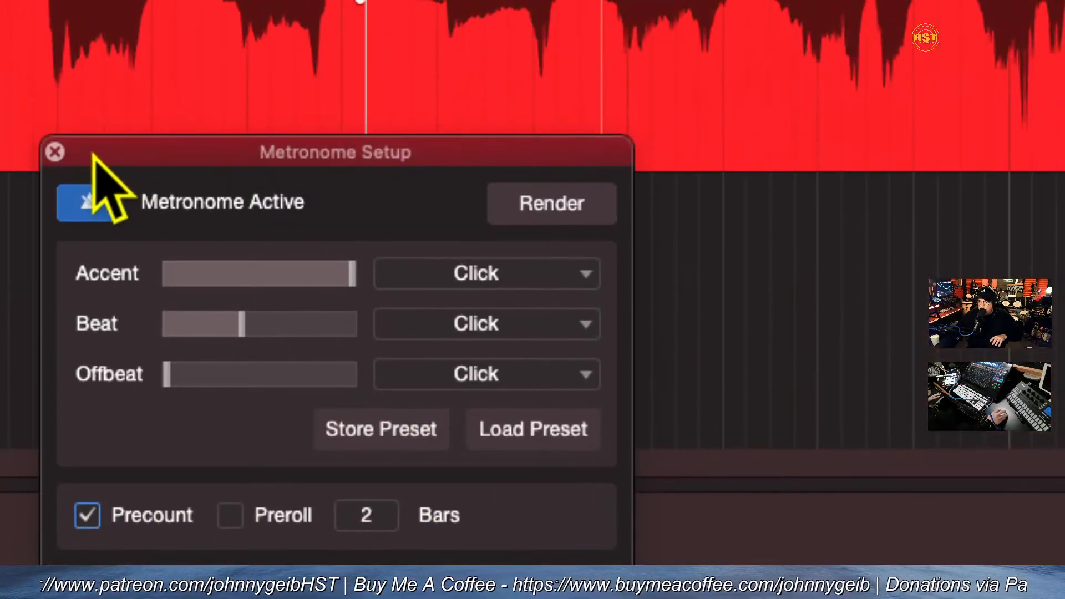
click(55, 152)
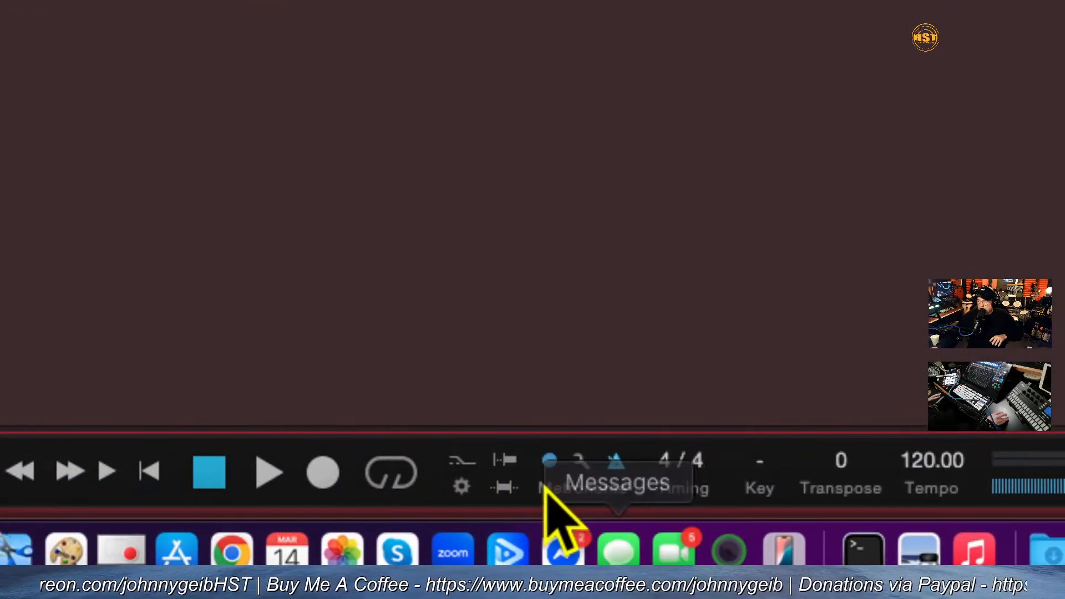
click(503, 460)
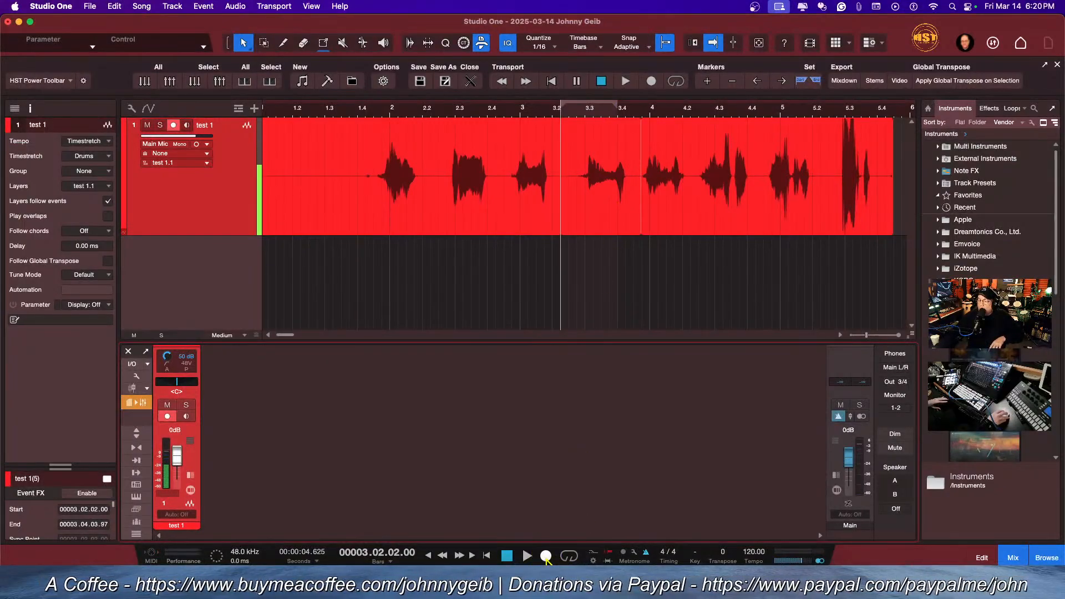
click(633, 553)
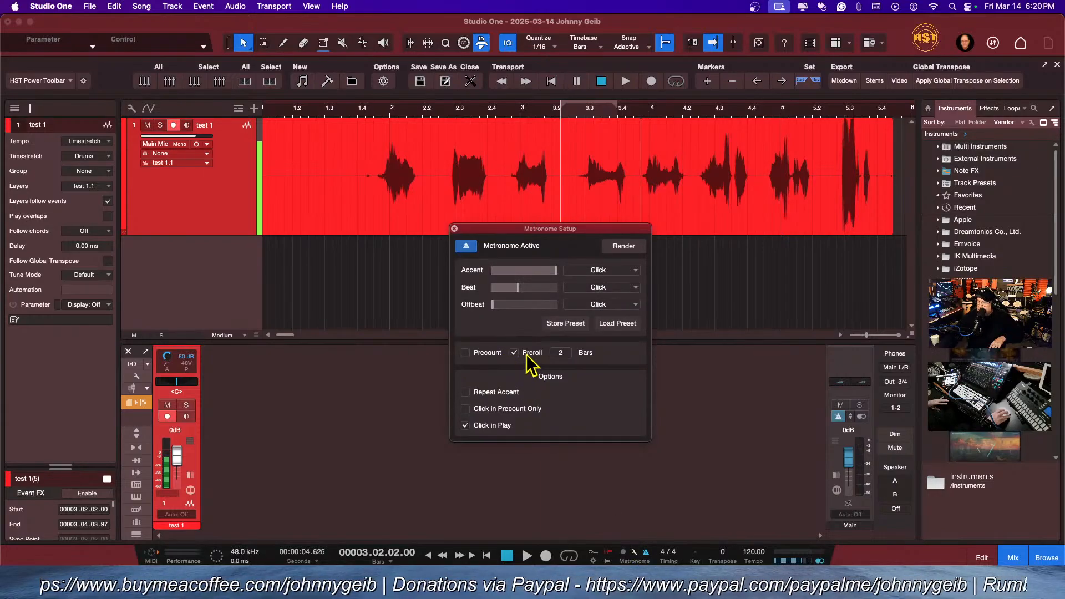
click(465, 353)
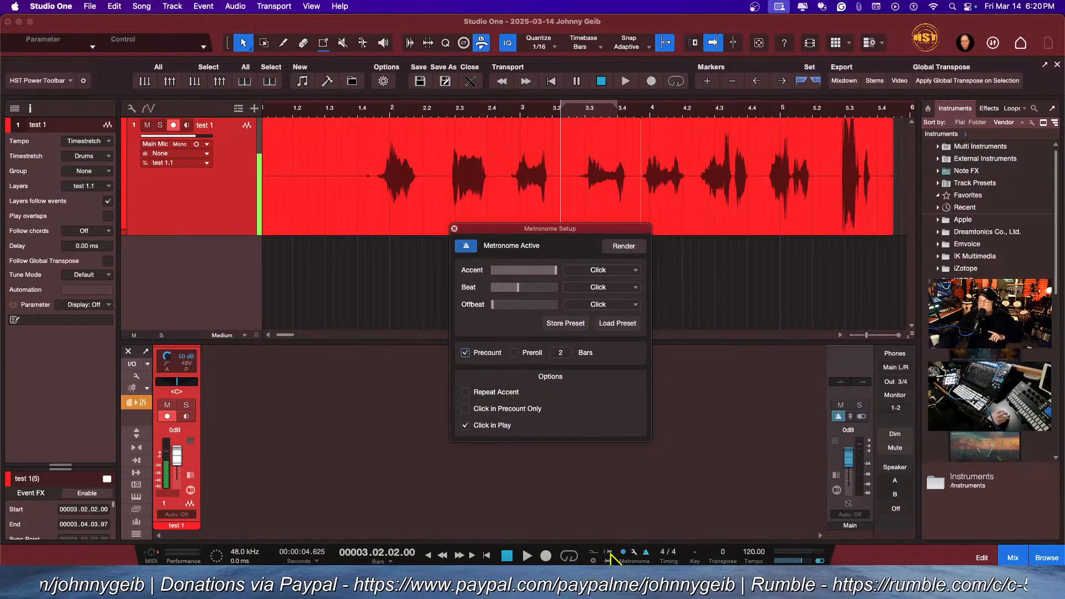
click(514, 352)
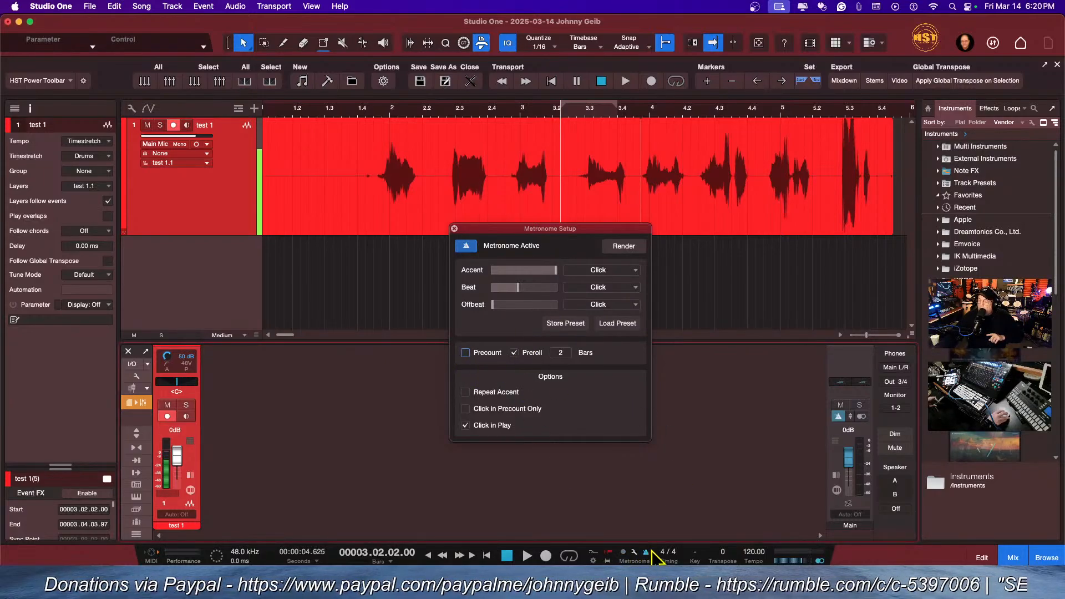
Step: Enable the two-bar precount instead of preroll and record over test 1 from bar 3 to about 4.2.2
click(465, 354)
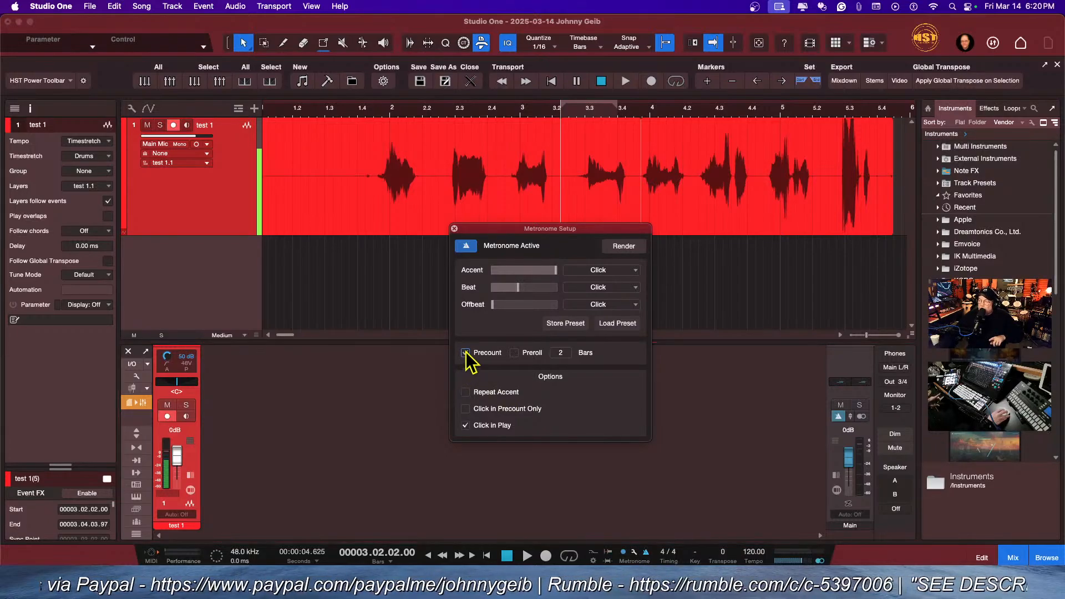
click(454, 228)
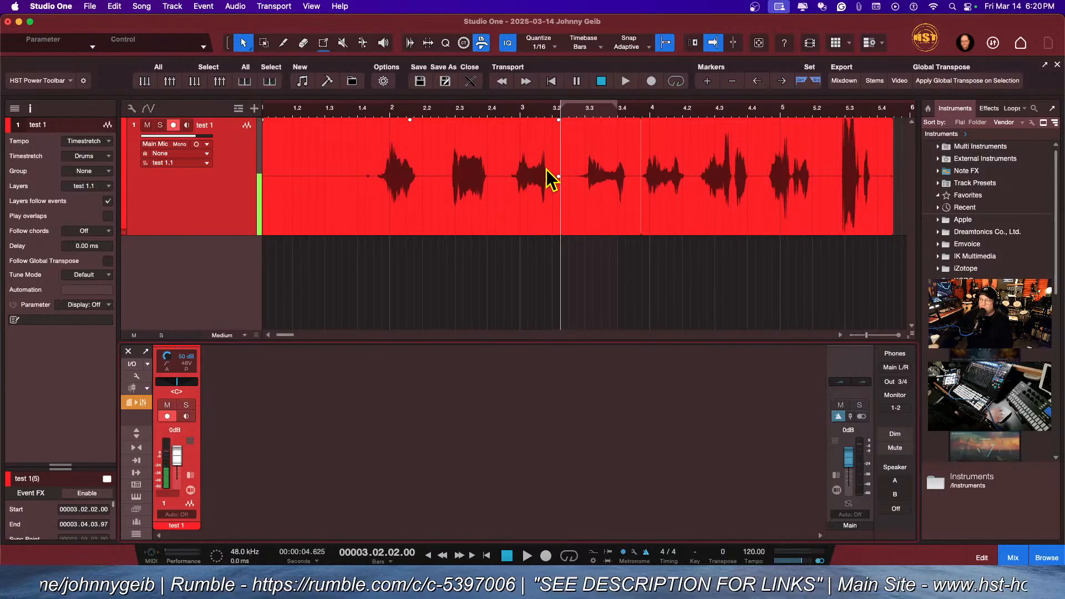
click(546, 555)
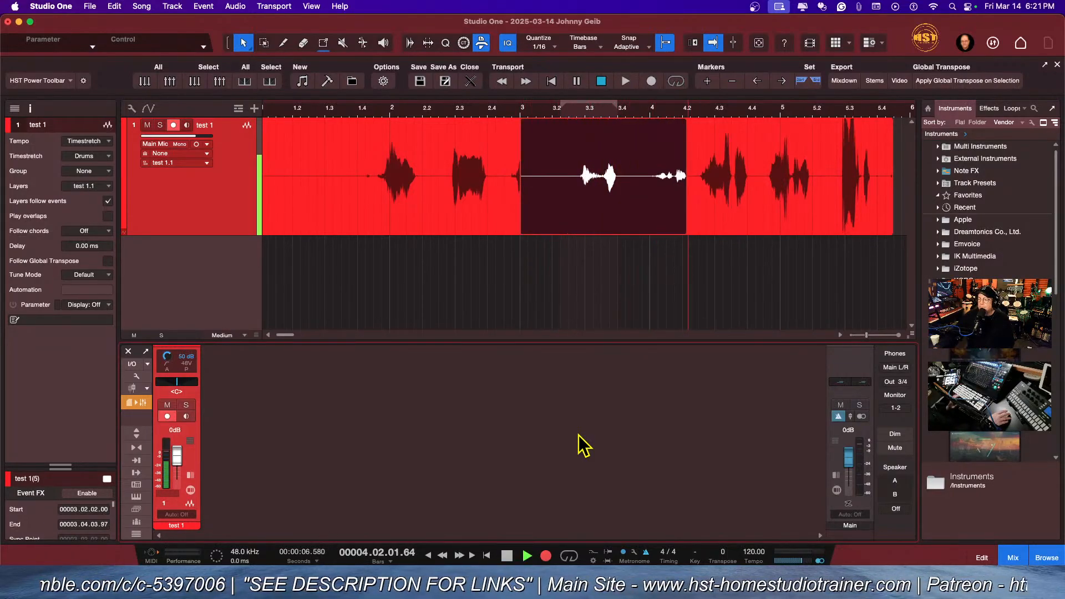
key(space)
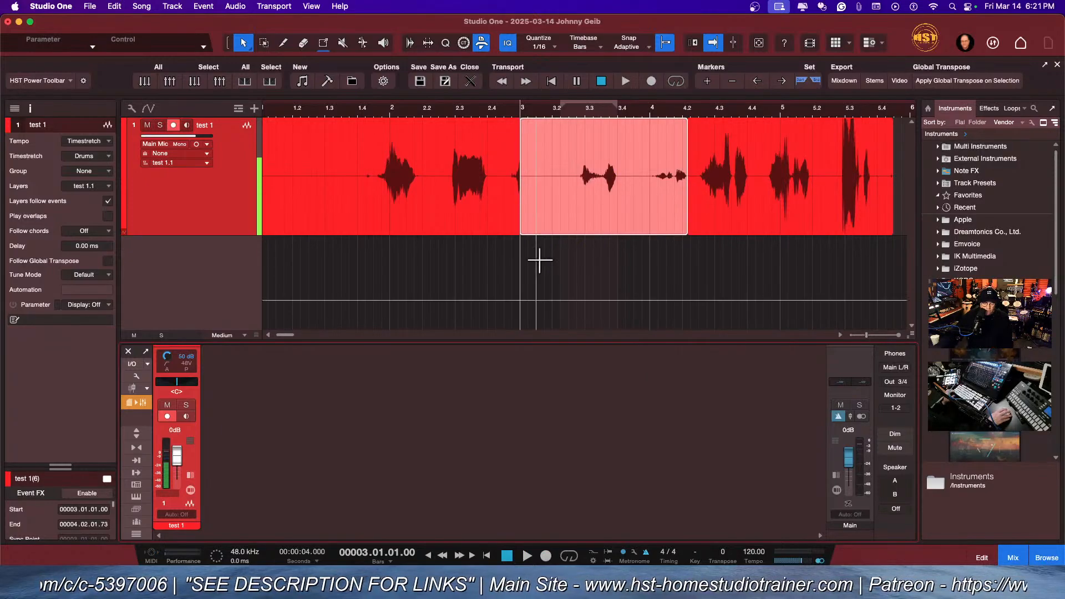
Step: Undo the precount recording over bar 3 and start a further recording attempt from 3.2.2, stopping it during the count
key(super+z)
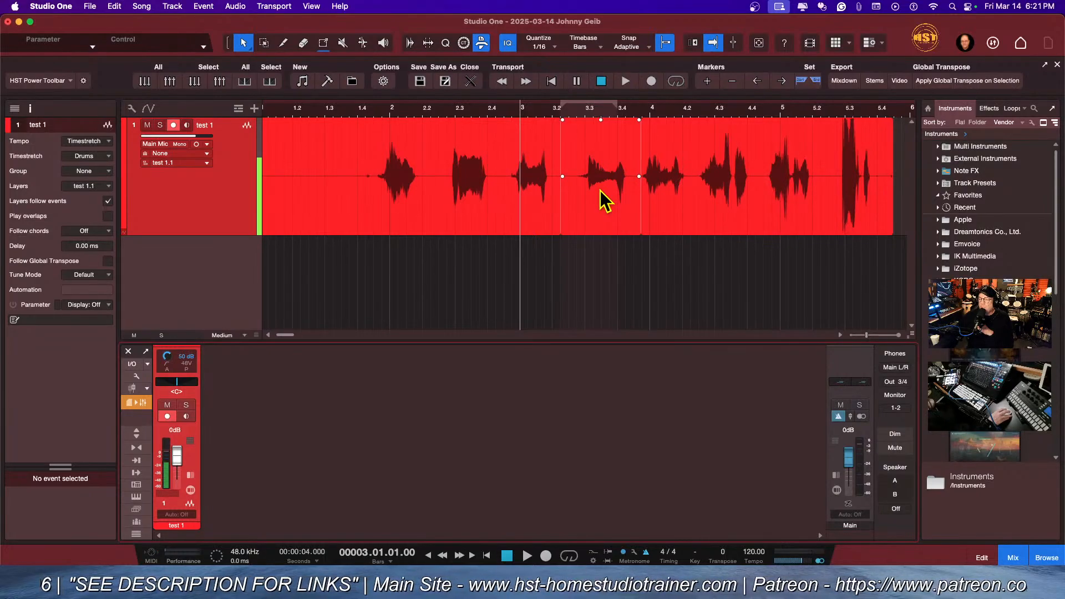
click(560, 111)
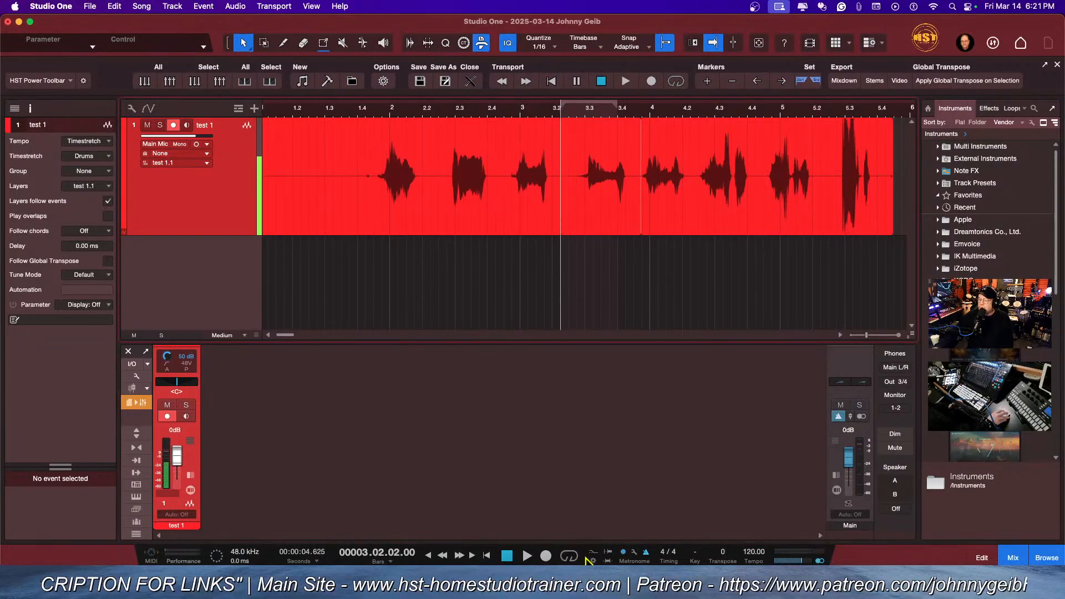
click(545, 555)
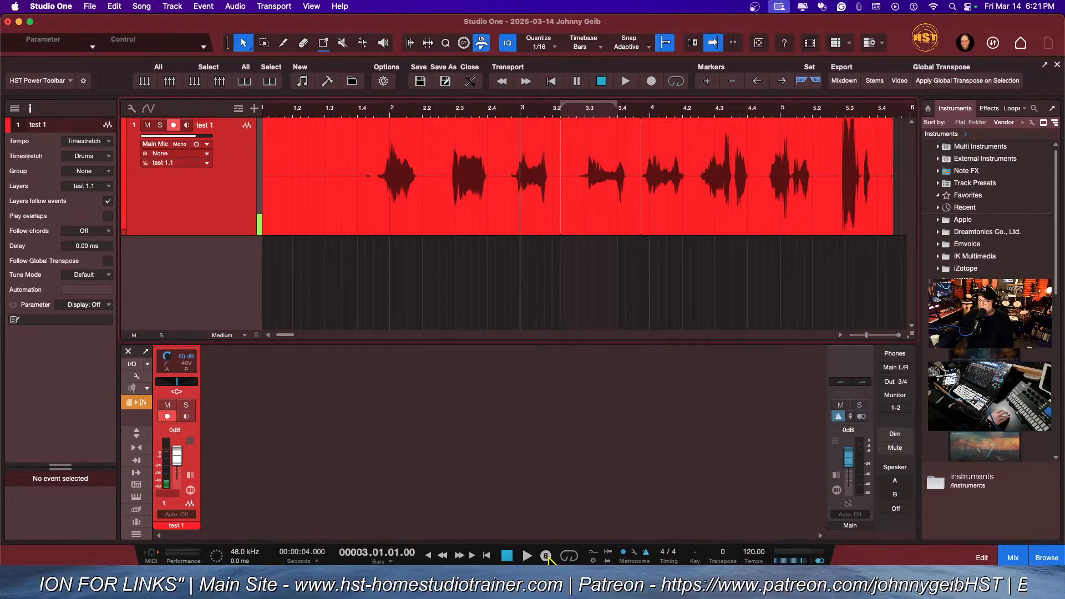
key(space)
key(space)
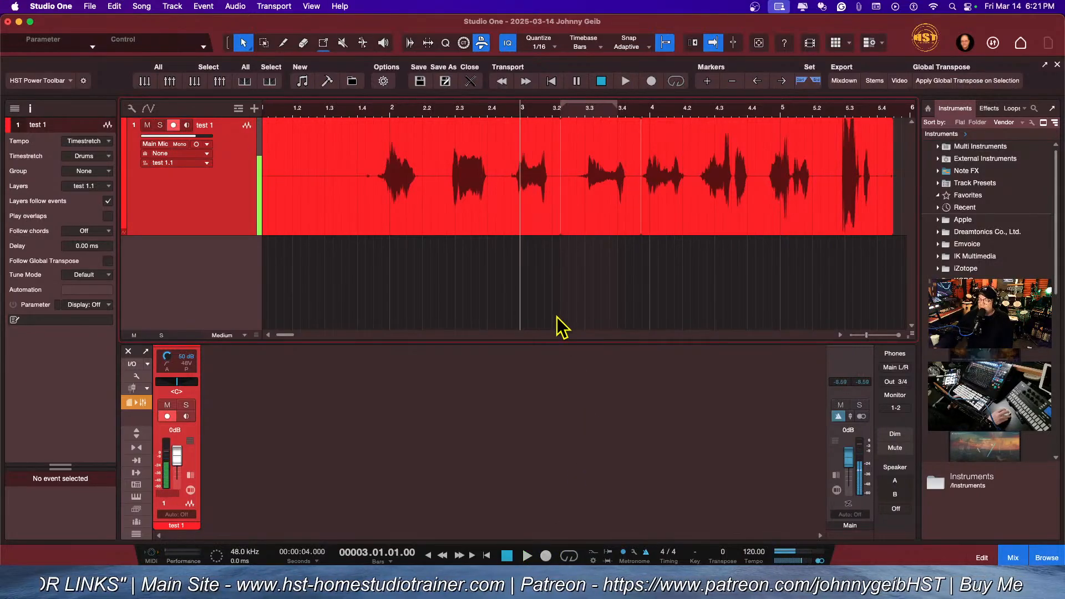
Step: Shorten the metronome precount to 1 bar
click(634, 552)
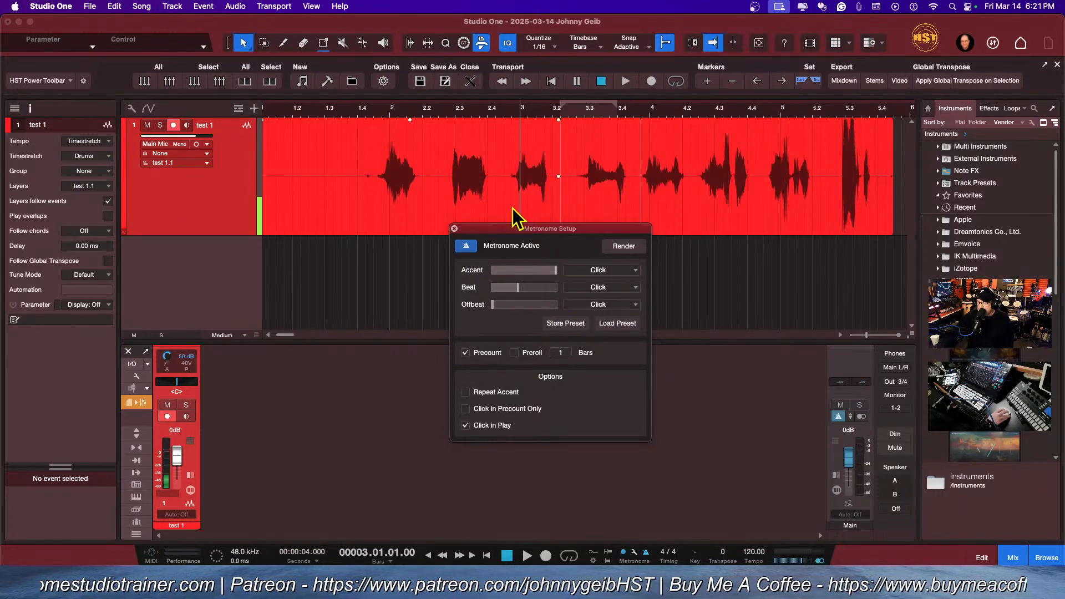
click(454, 228)
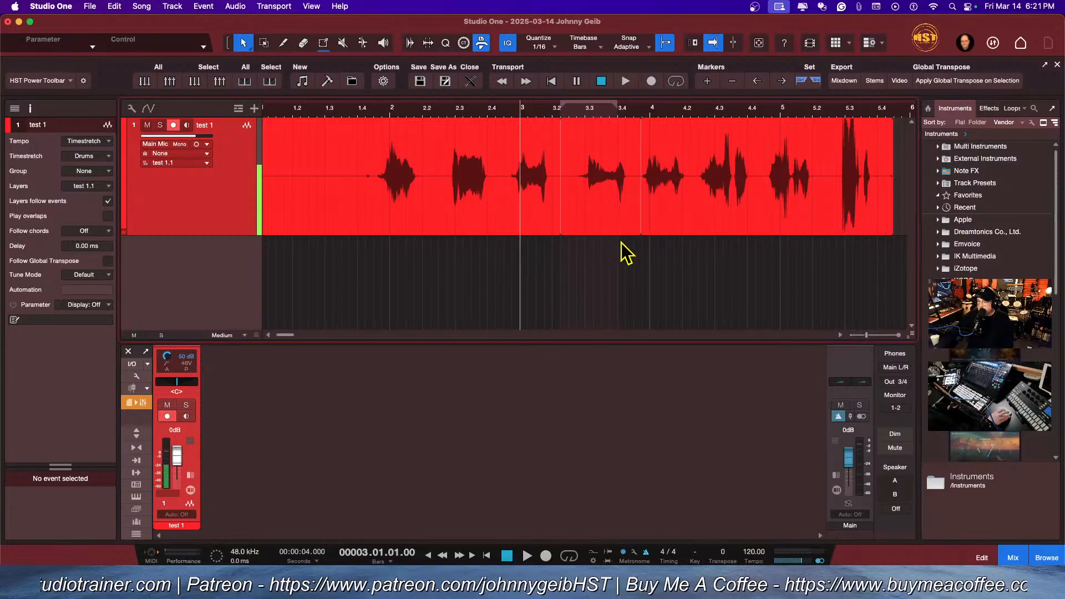
Step: Try to punch in over test 1 from 3.2.2 with the one-bar precount, and undo the recording
click(561, 121)
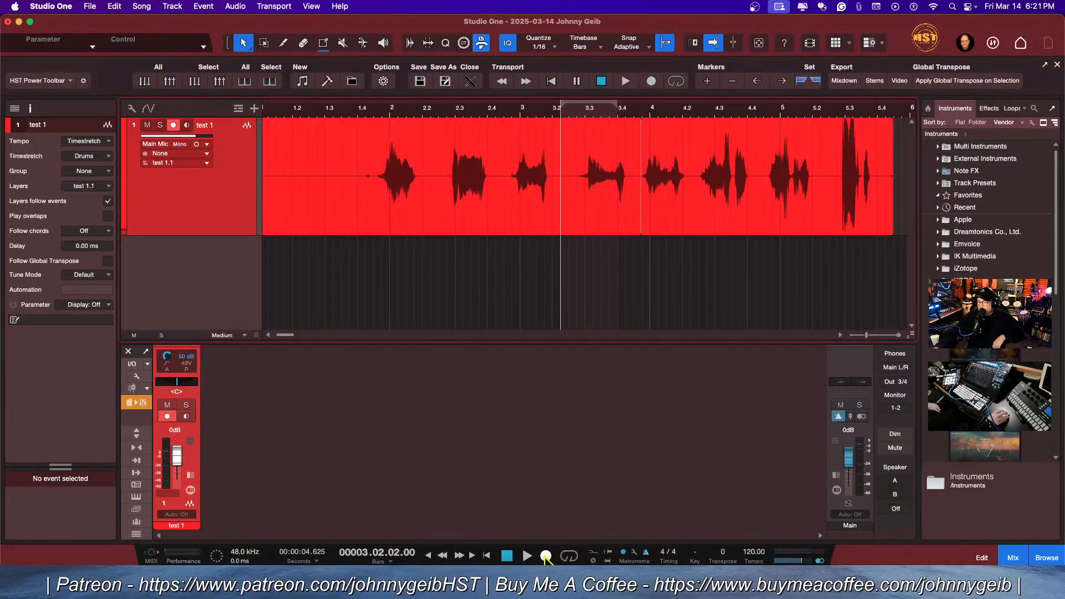
click(545, 555)
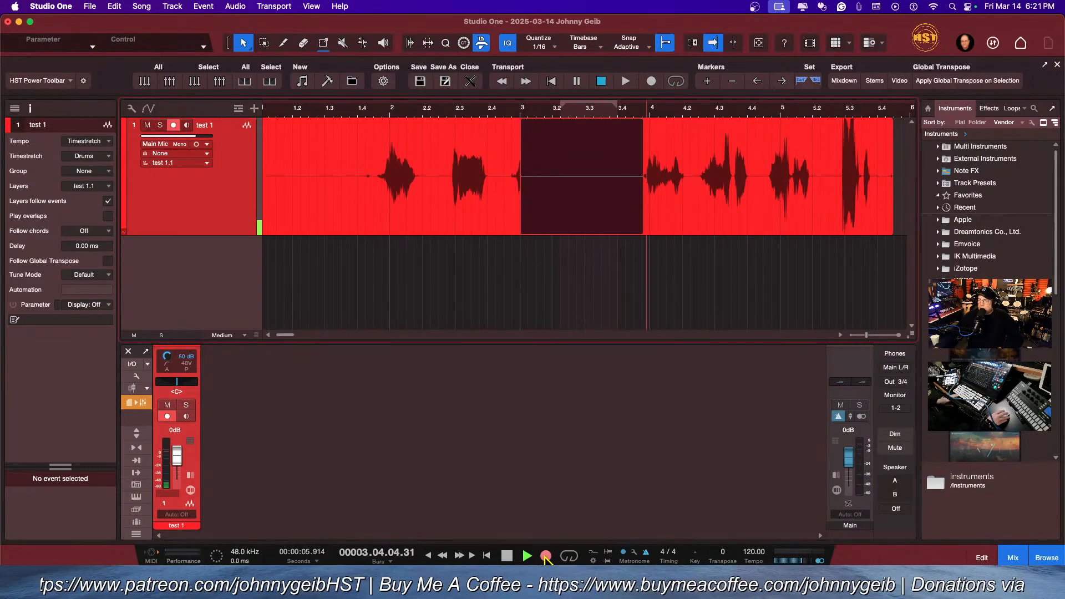
key(space)
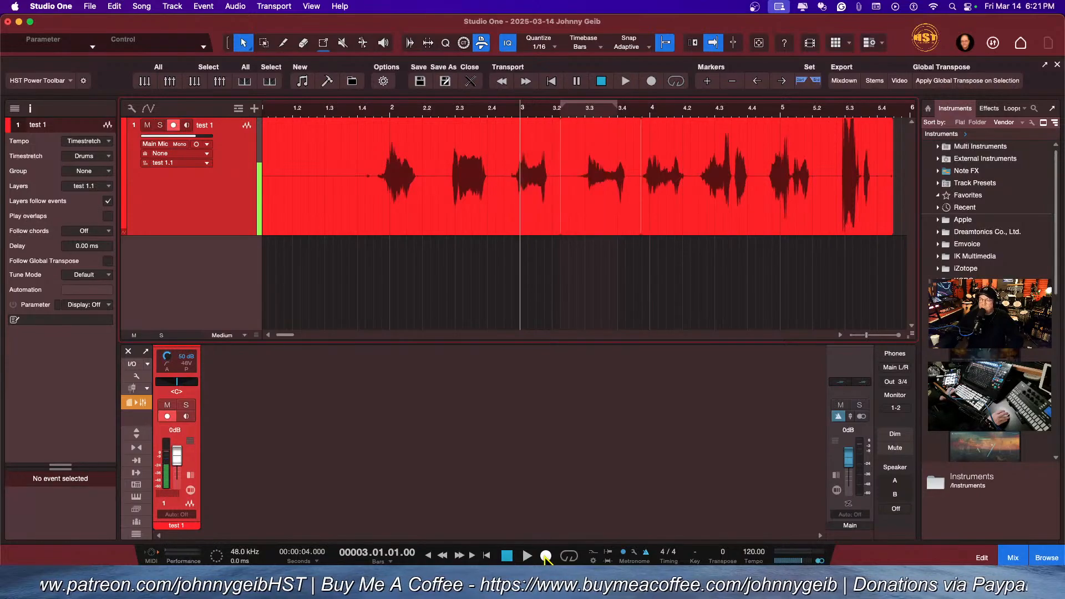
key(super+z)
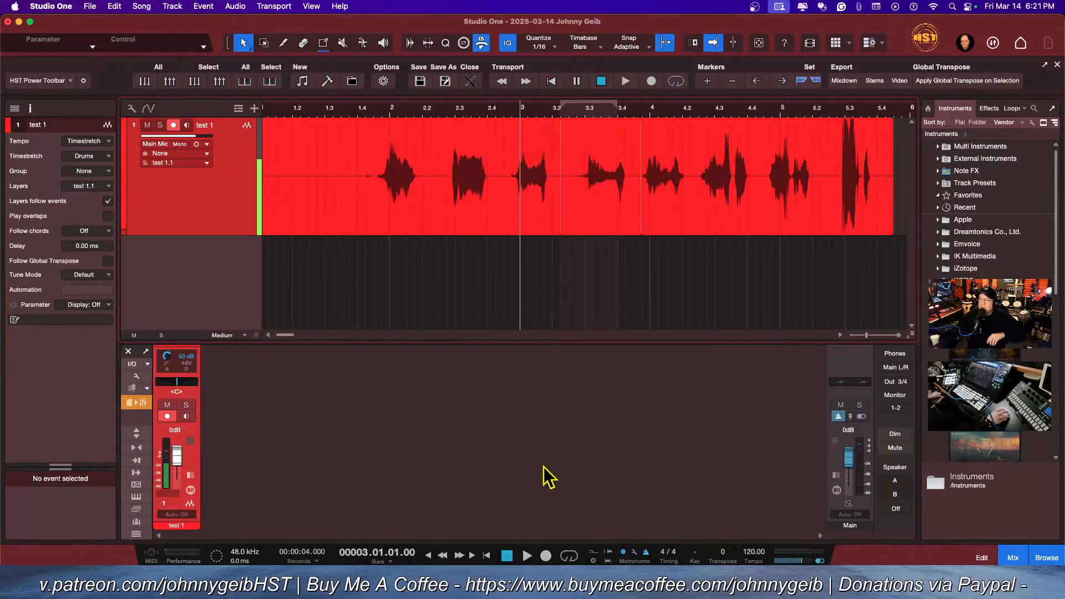
Step: Try a precount length of 0 bars in the metronome setup, and move its window clear of the vocal track
click(634, 552)
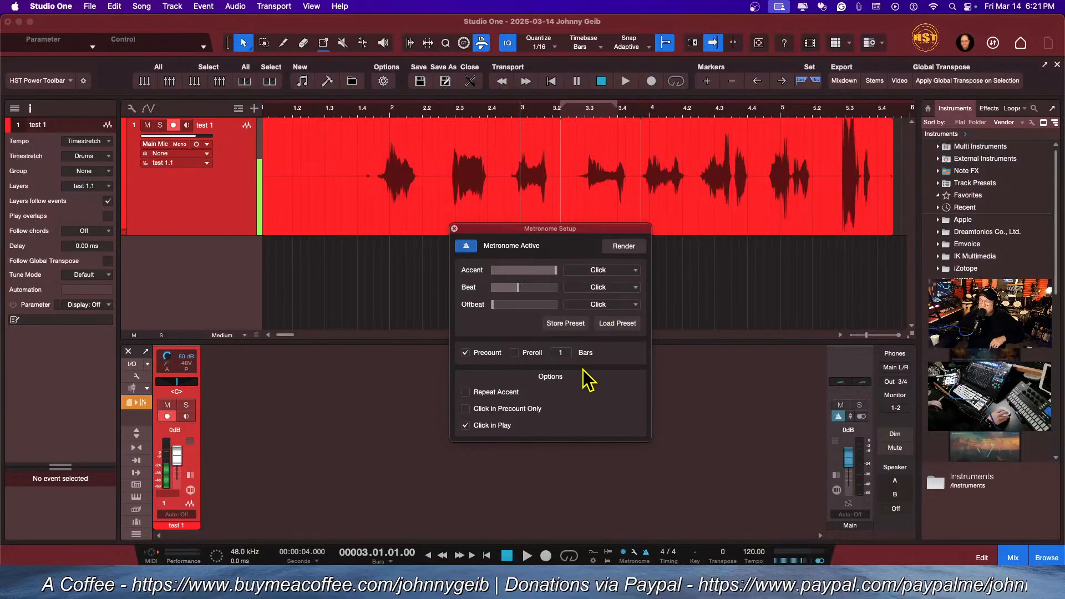
click(465, 424)
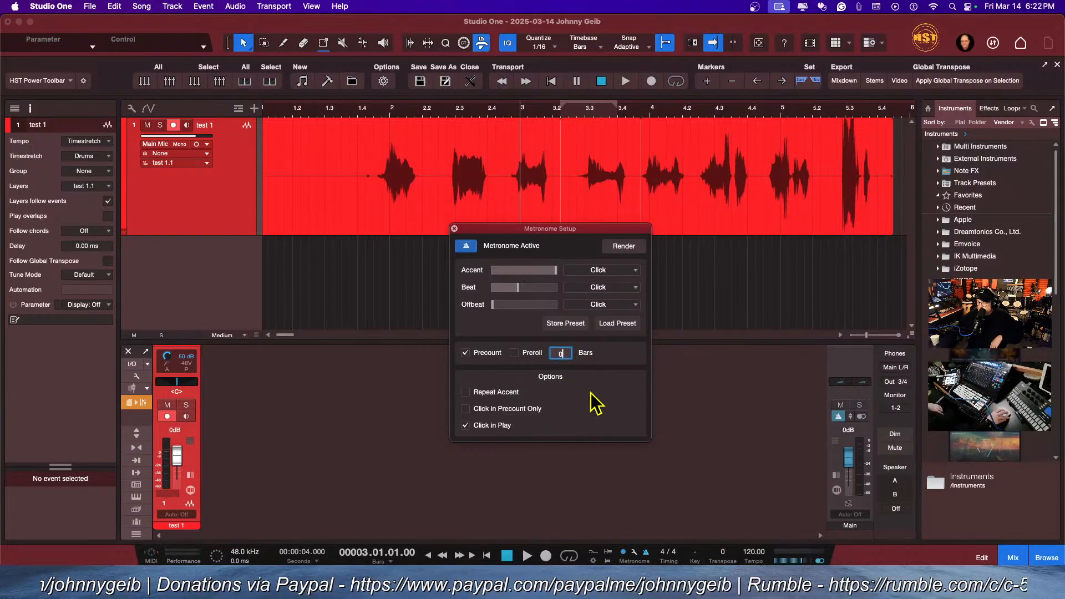
key(Return)
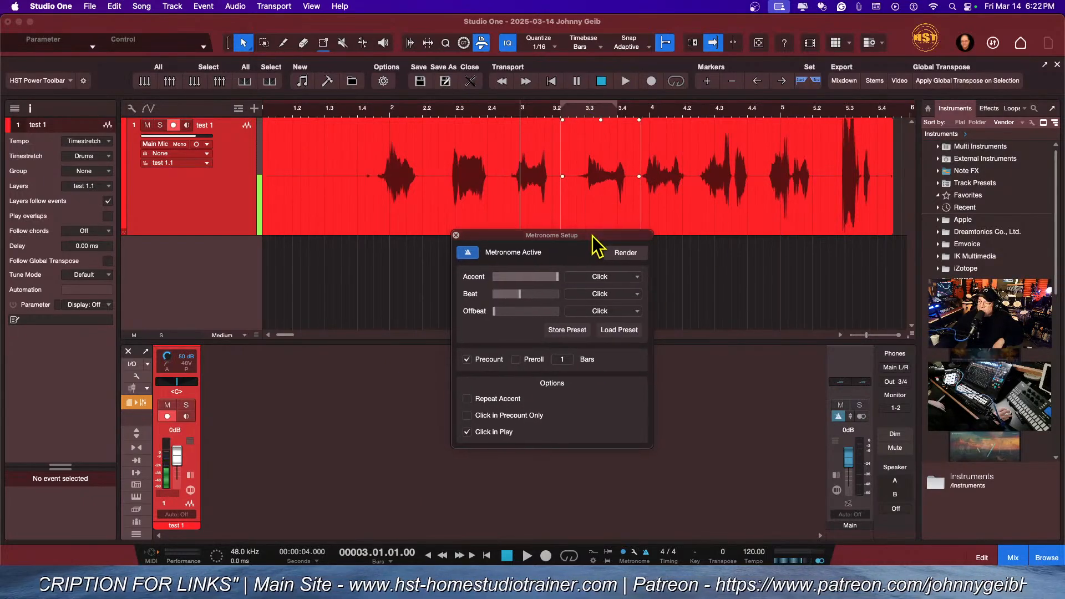
drag(590, 228, 672, 282)
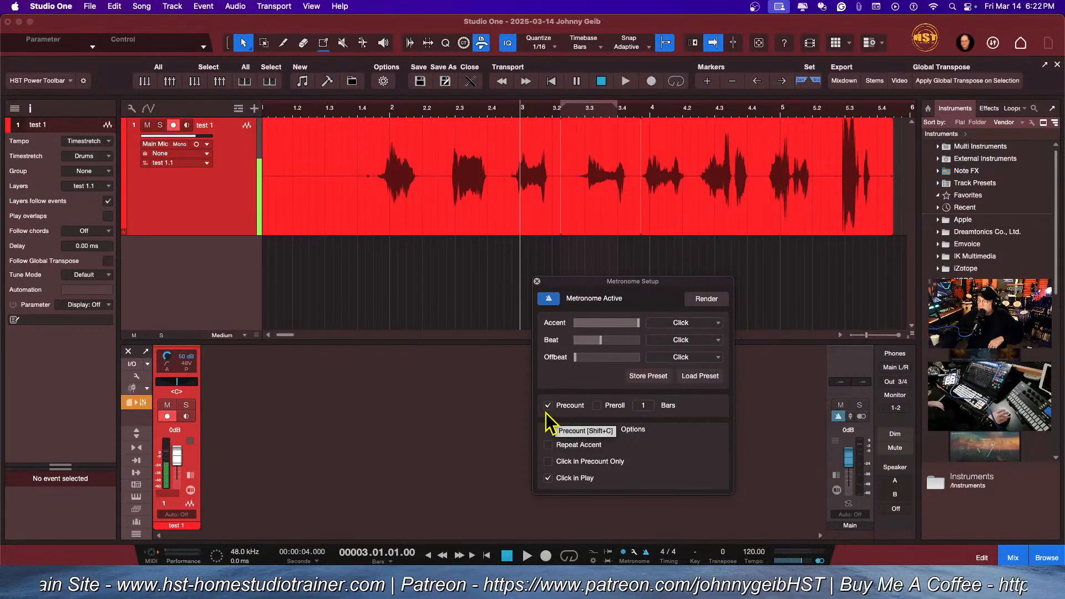
click(452, 407)
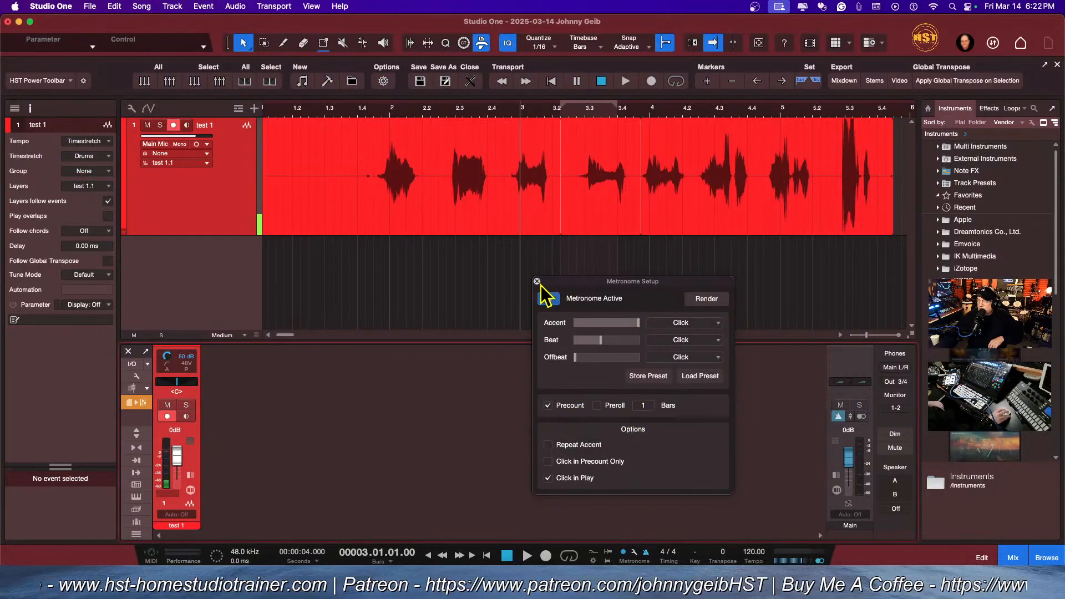
click(614, 289)
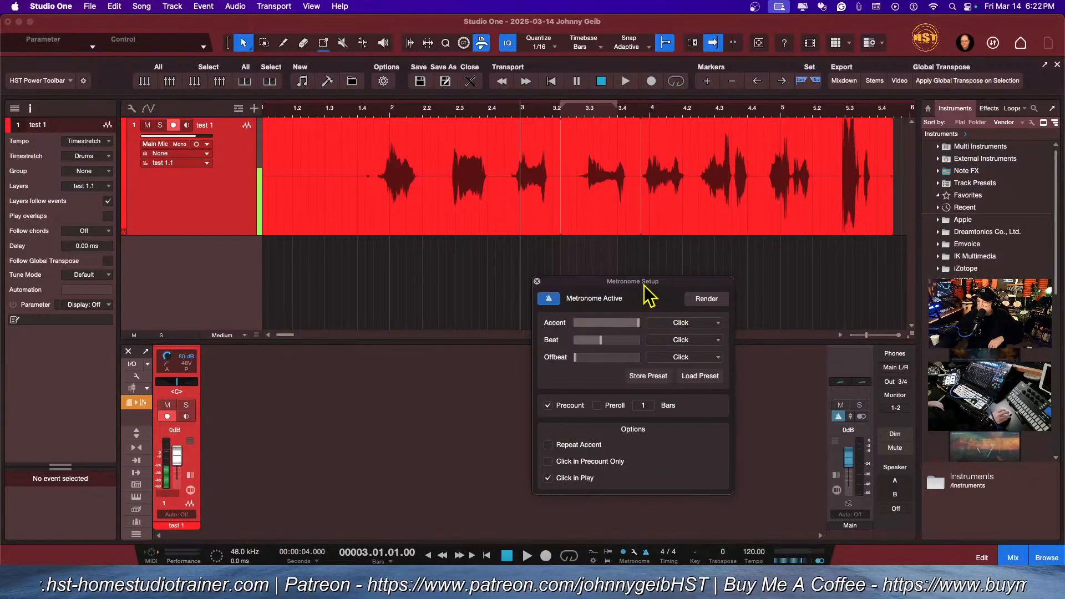
drag(644, 285, 722, 327)
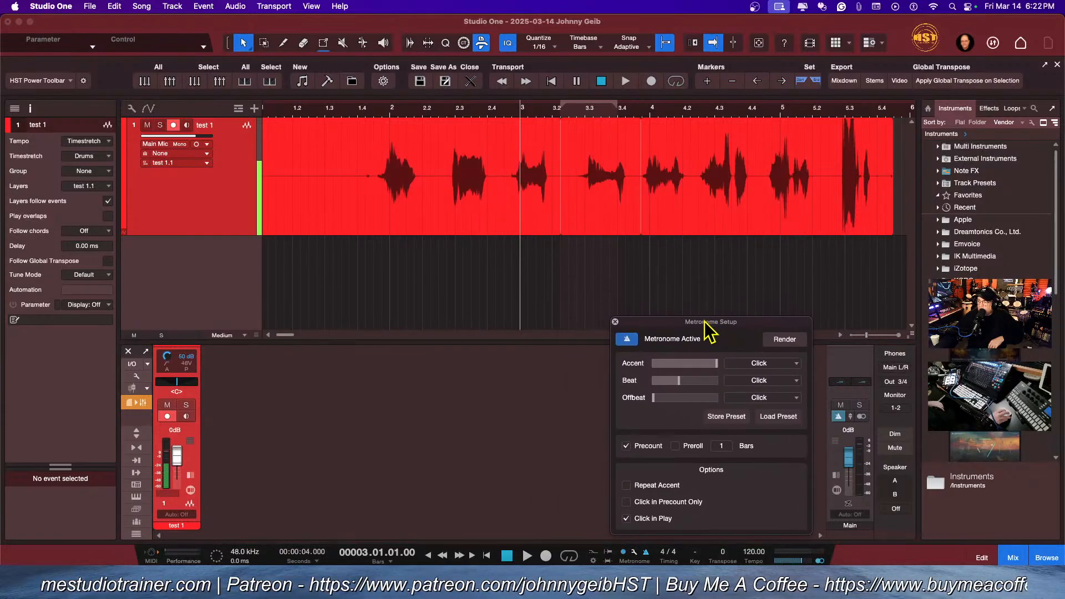
Step: Record over test 1 from 3.2.2 again while watching the metronome count, and undo the take
click(563, 114)
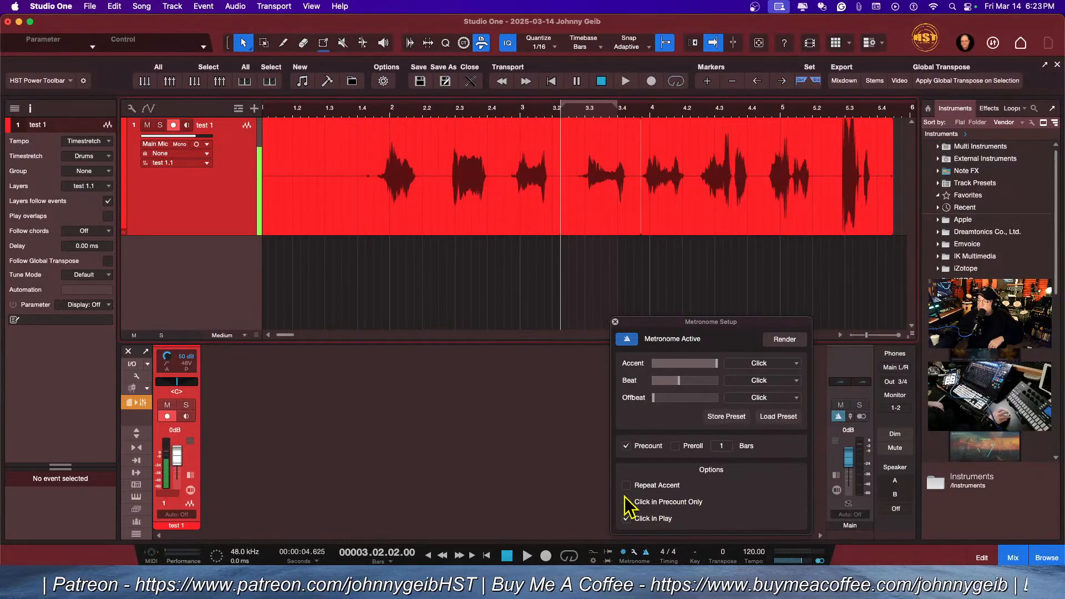
click(547, 556)
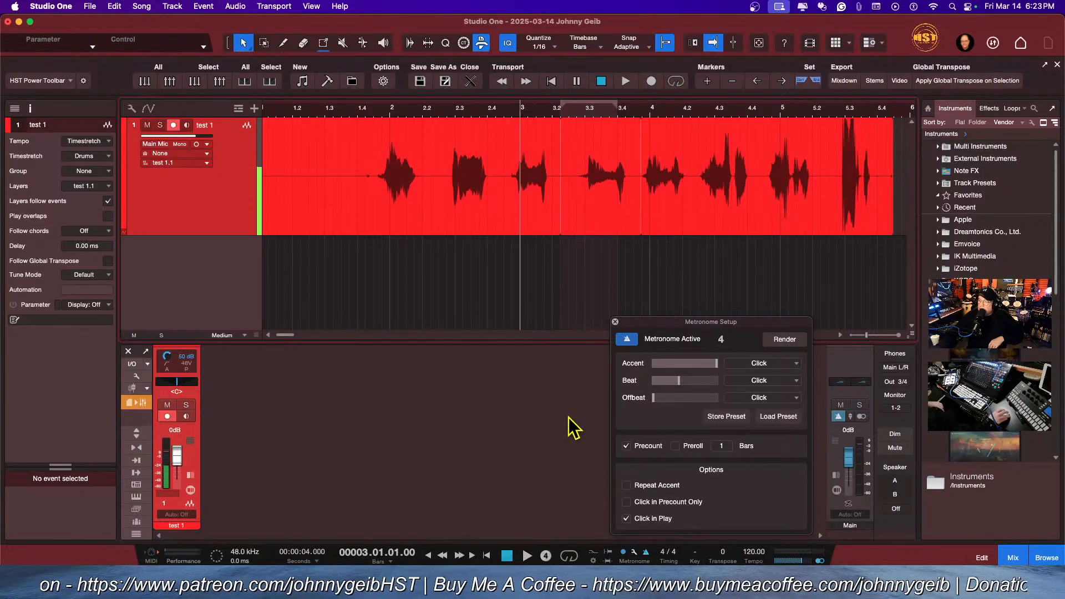
click(507, 556)
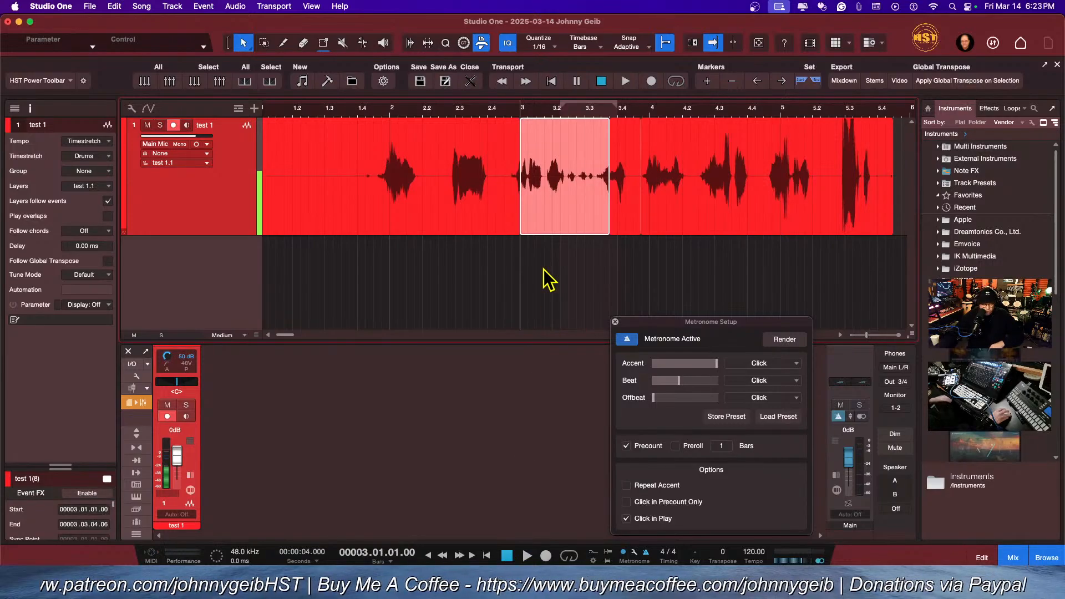
key(super+z)
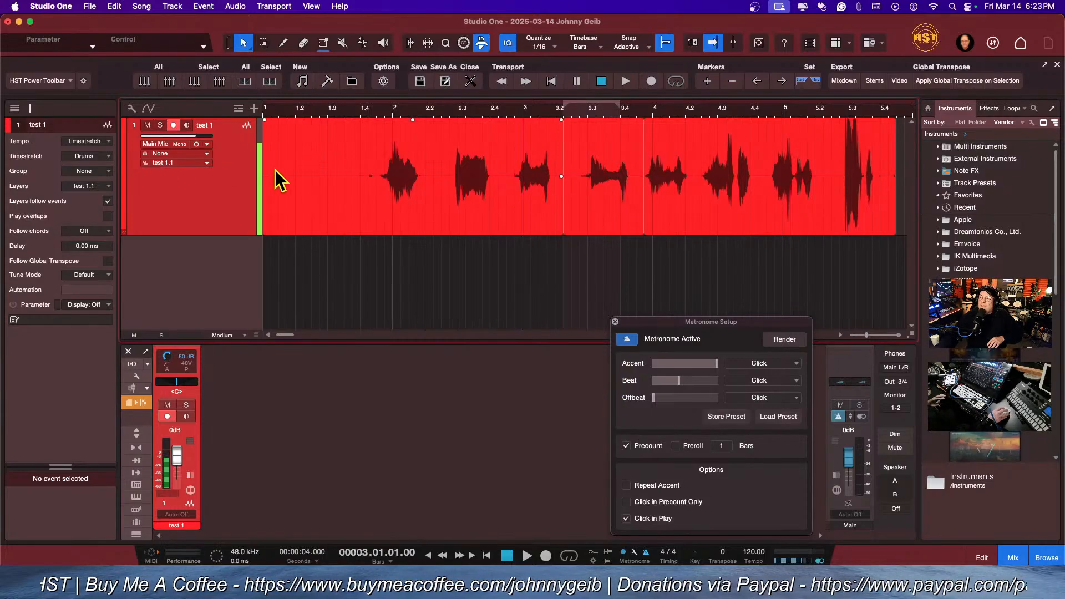
Step: Select all the test 1 events and merge them into one
click(285, 148)
drag(658, 261, 522, 207)
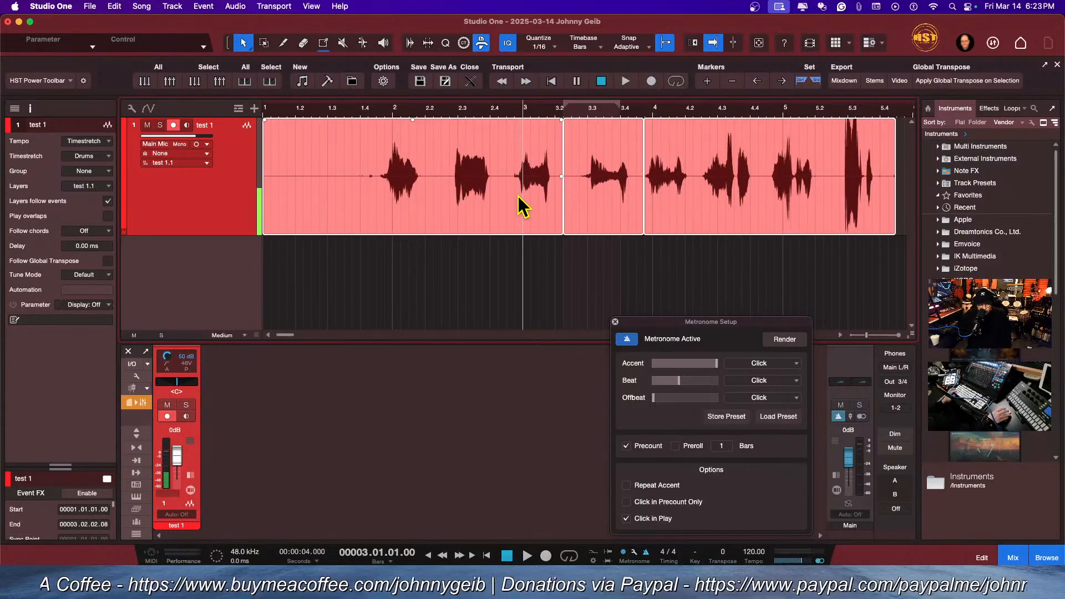
key(g)
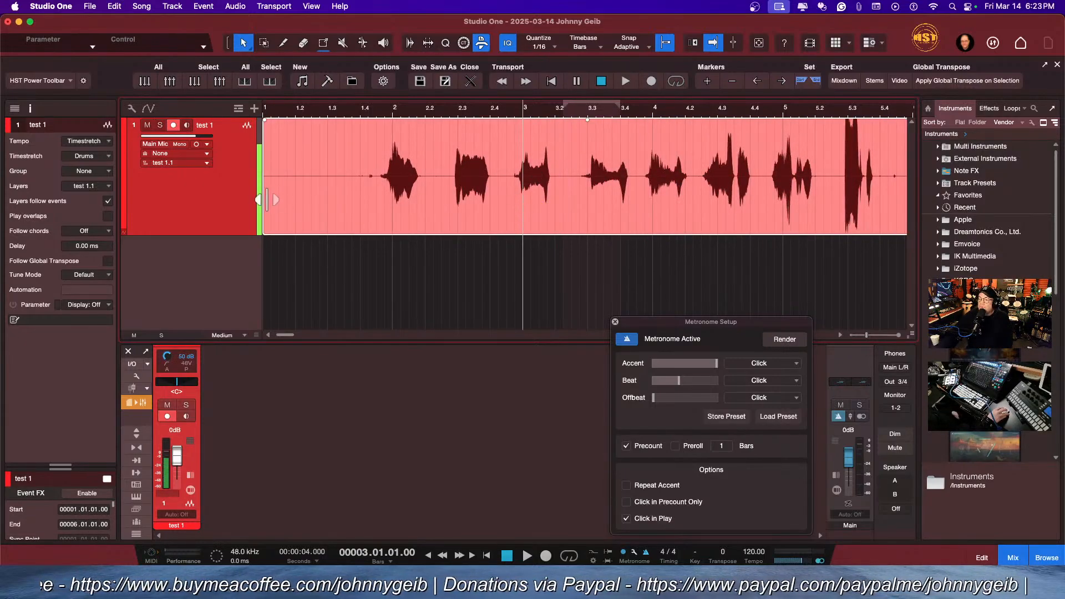
Step: Trim the merged event's start to 1.4.4, just before the first word, and move it to start at bar 1
drag(267, 200, 393, 210)
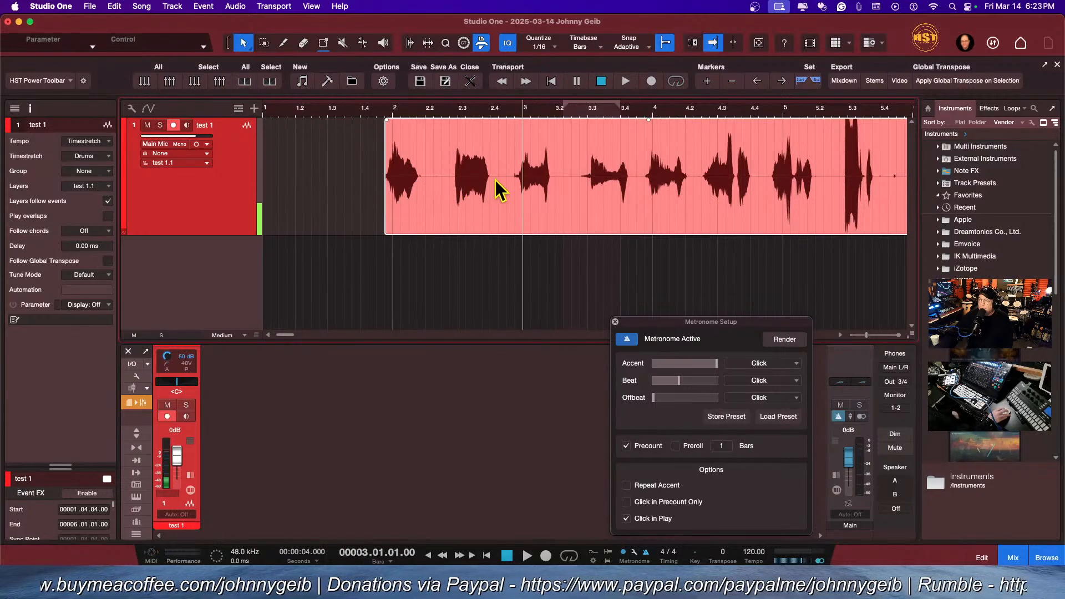
drag(499, 186, 333, 195)
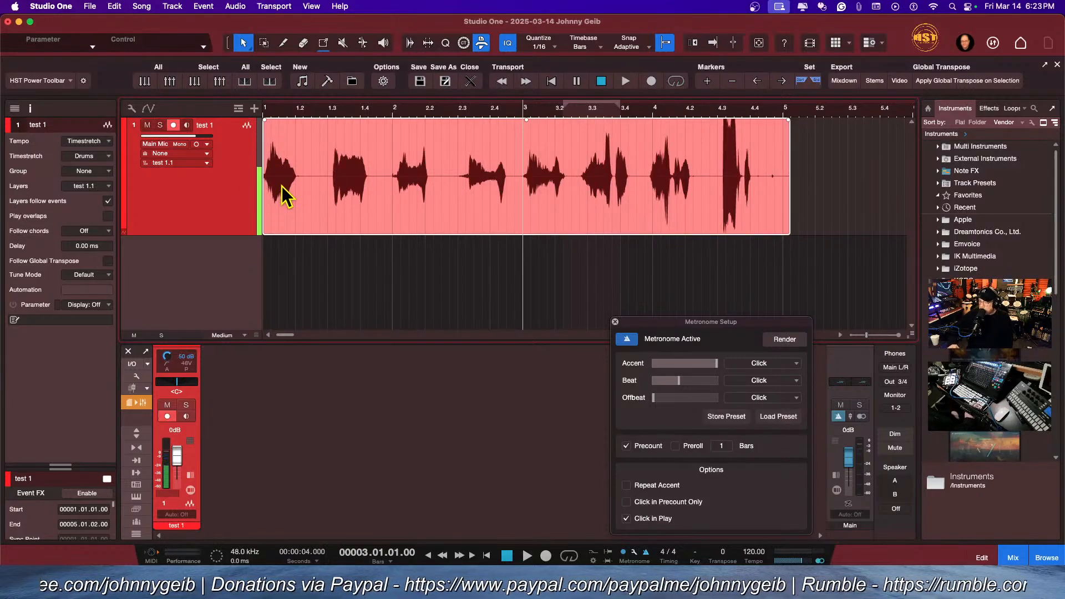
Step: Record a new first word over the take from 1.1.1 with the one-bar precount, stopping at about 1.4.1
key(Home)
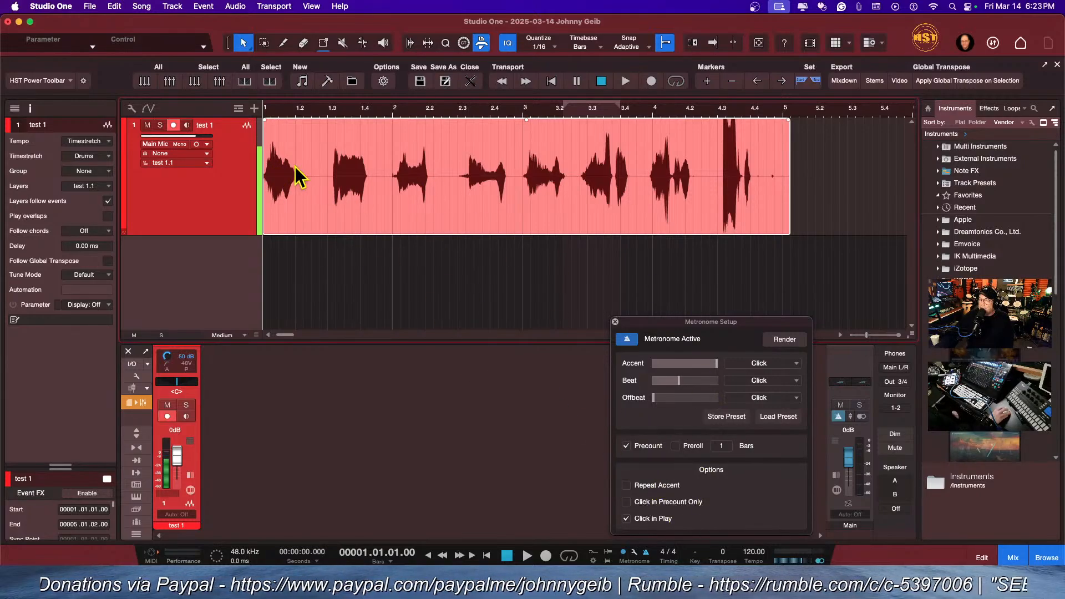
click(546, 555)
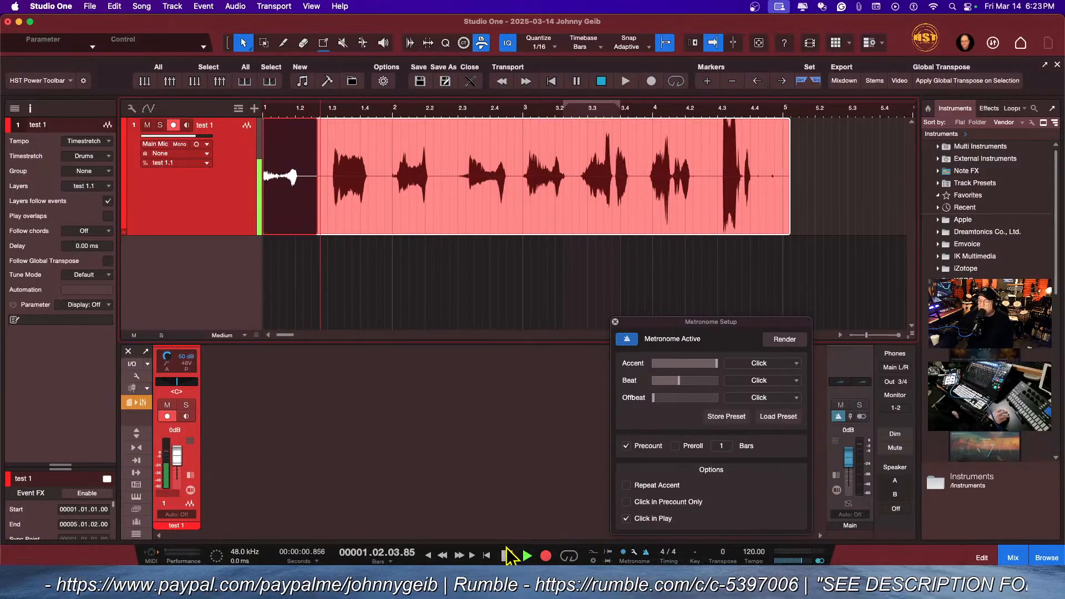
click(507, 555)
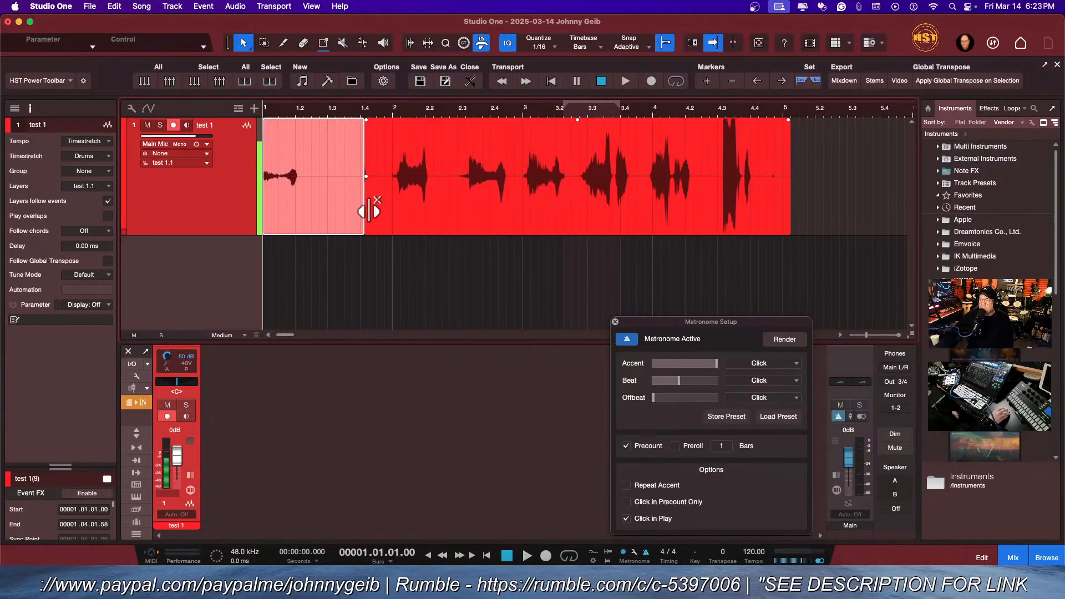
Step: Trim the new word's event back to 1.2.4 to restore the second word, raise its gain, and audition the take
drag(364, 209, 319, 209)
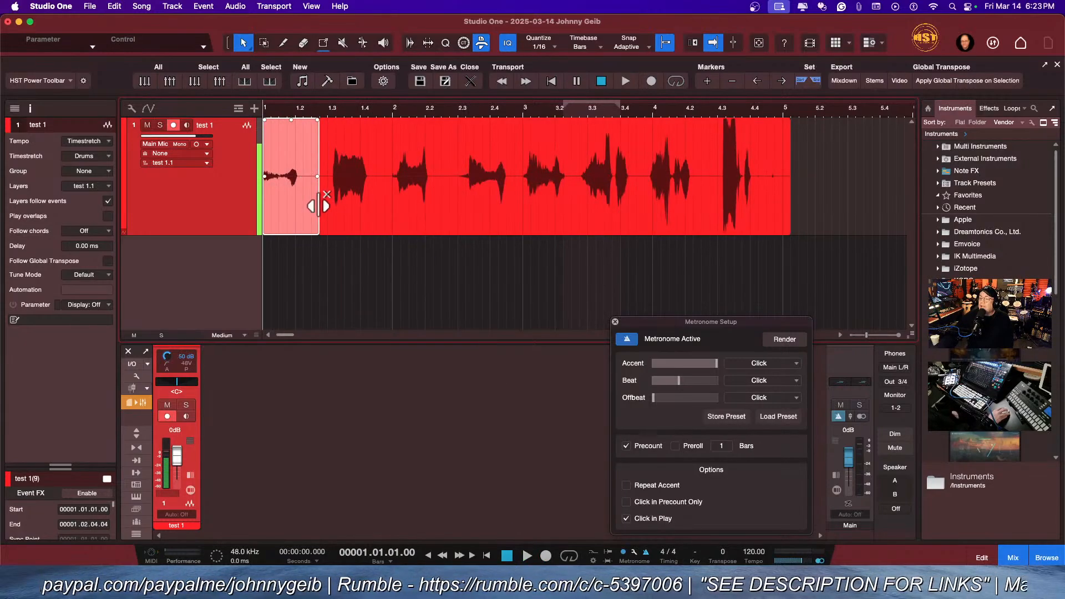
drag(291, 123, 298, 111)
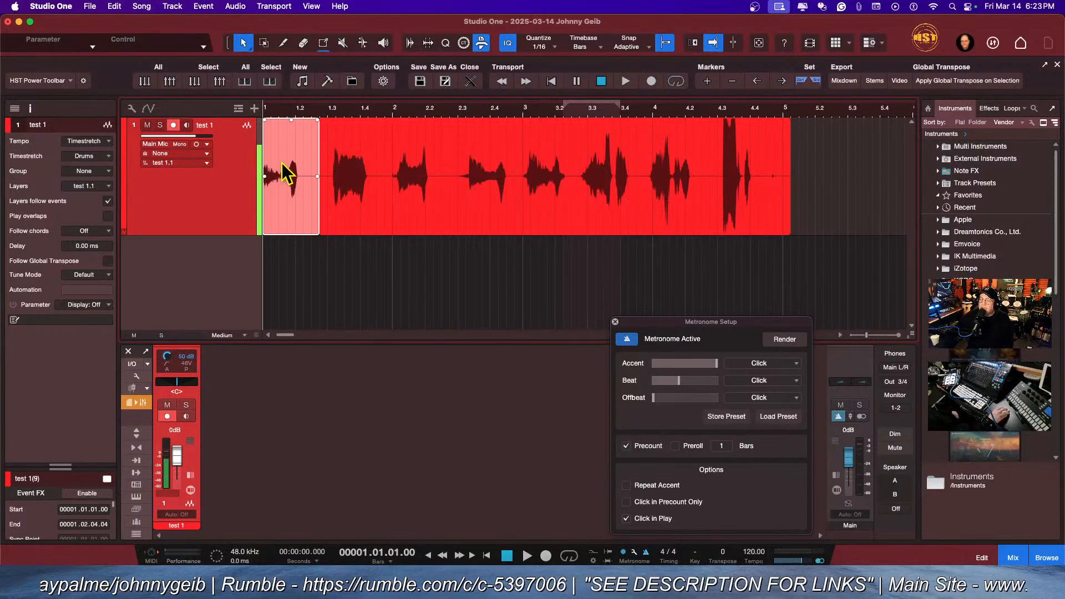
key(space)
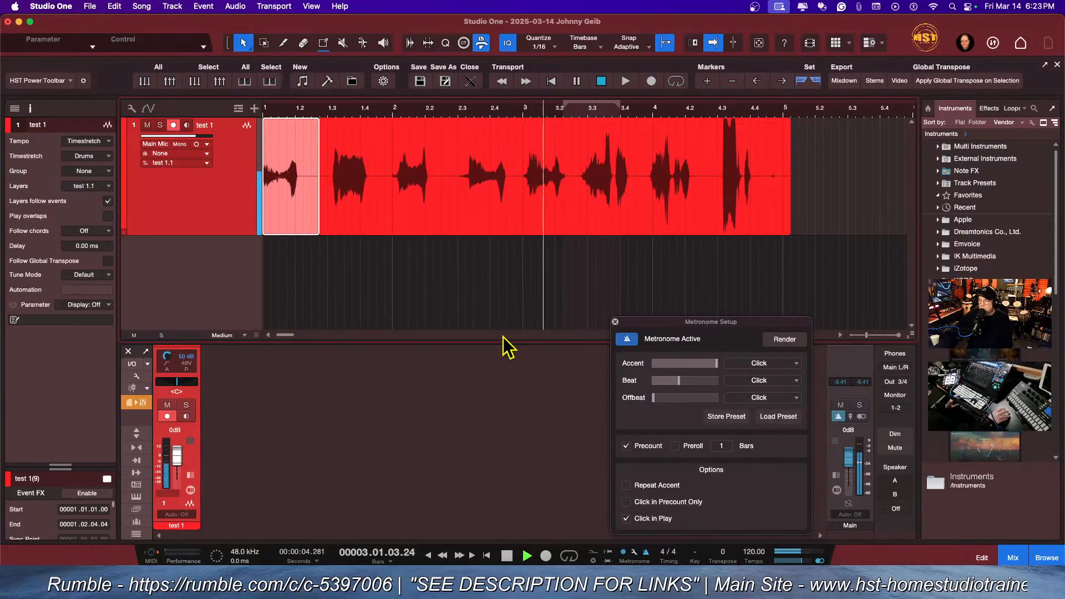
key(space)
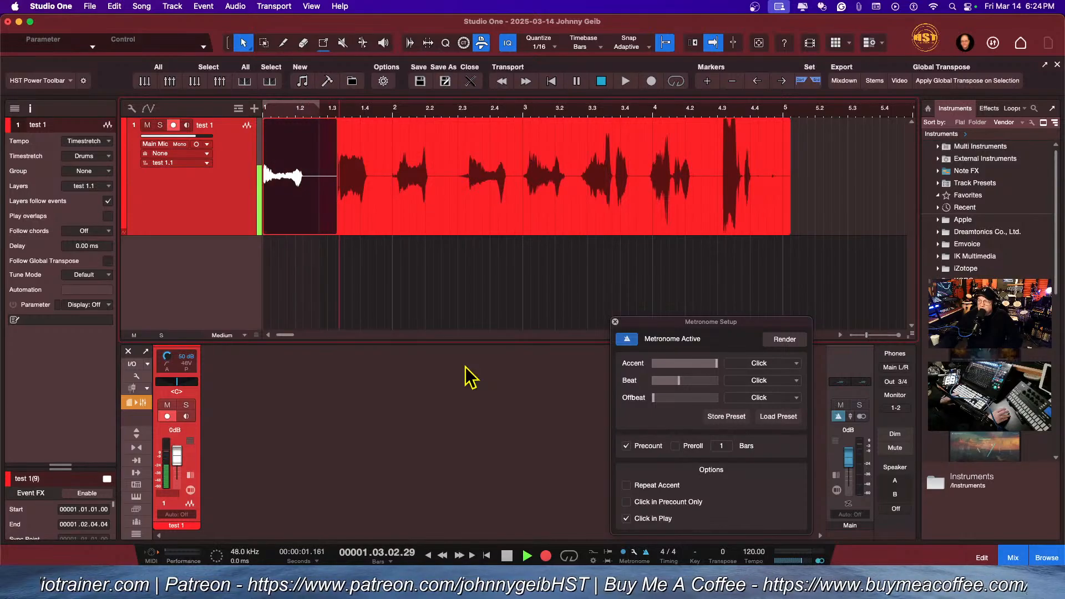
Step: Extend the remaining take's start back to 1.2.3 and play from bar 1 with the metronome turned off
drag(336, 199, 311, 214)
key(space)
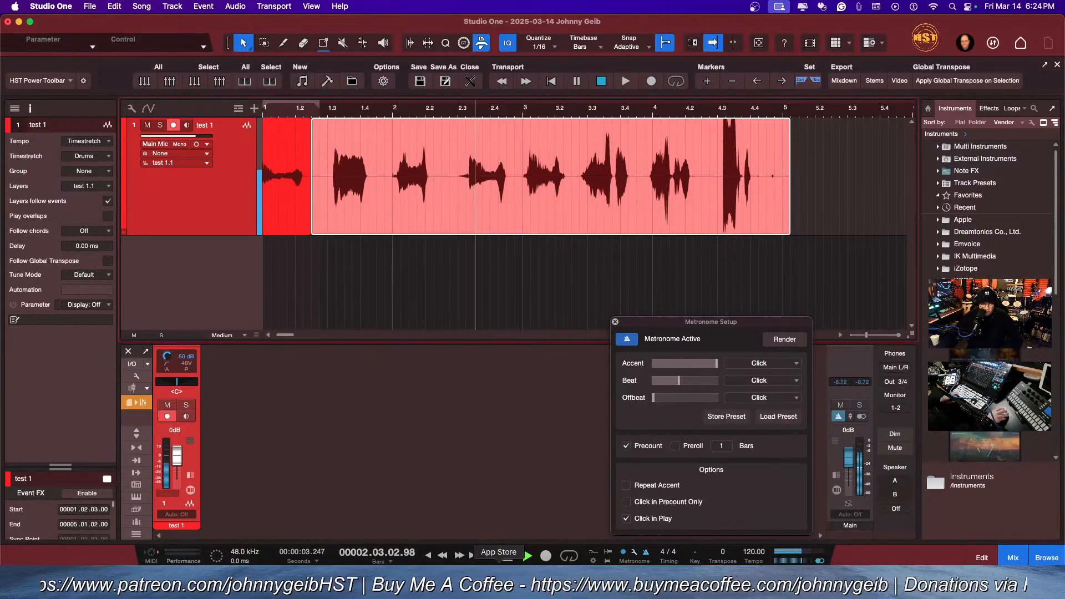
key(c)
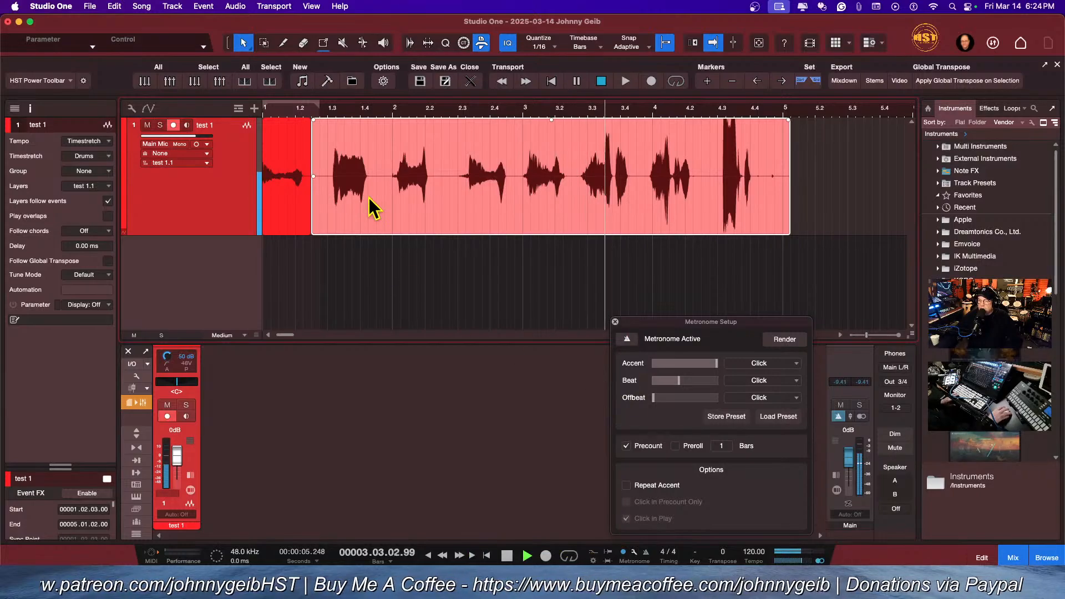
key(space)
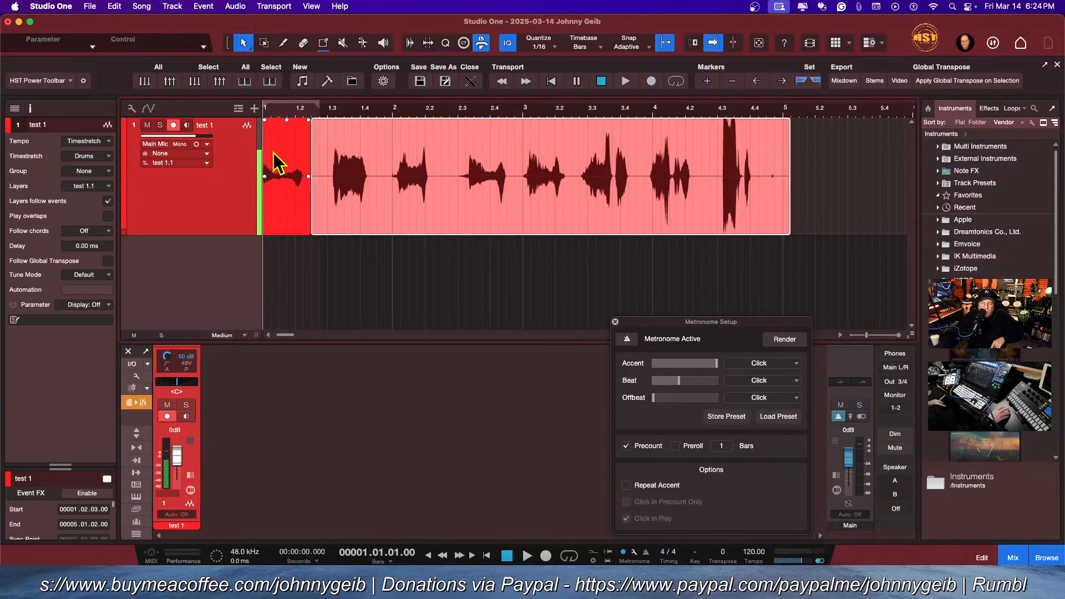
Step: Try recording from 2.3.1 with the one-bar precount and the metronome off, and undo the take
scroll(496, 273, right, 1)
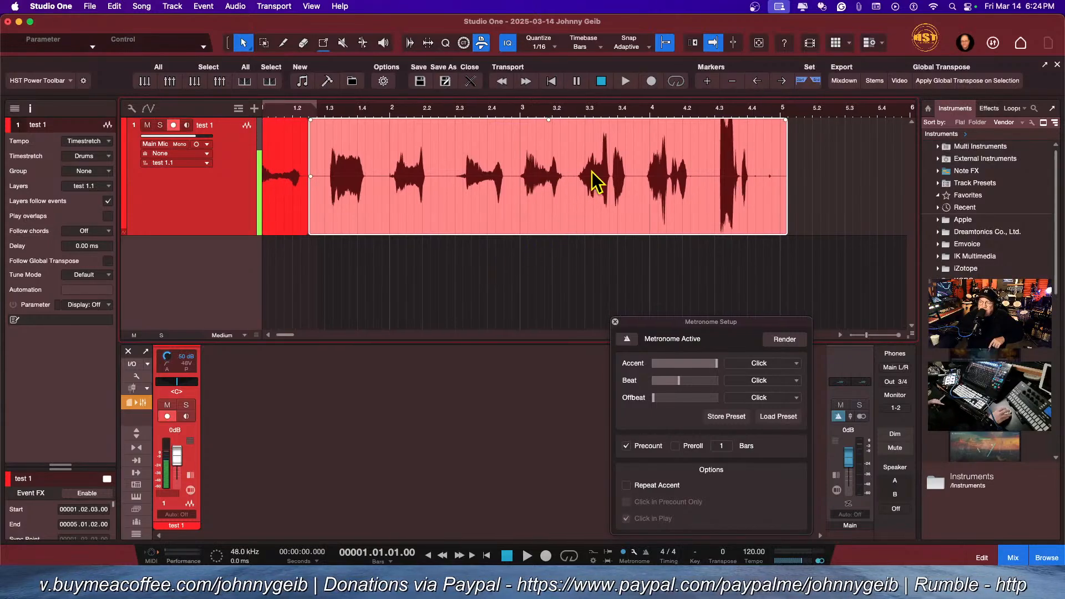
scroll(560, 161, left, 1)
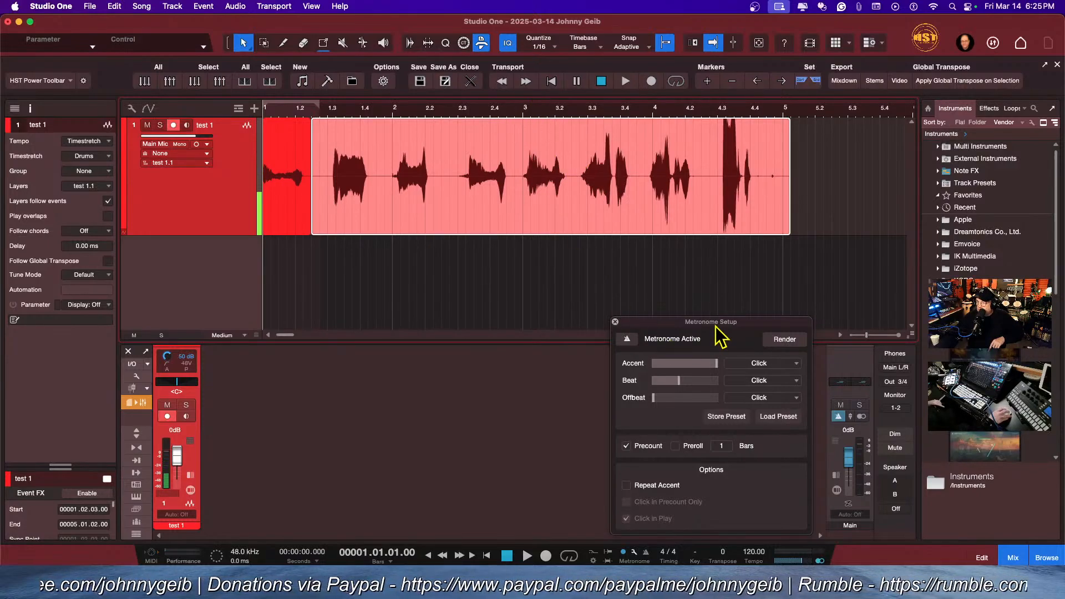
click(458, 113)
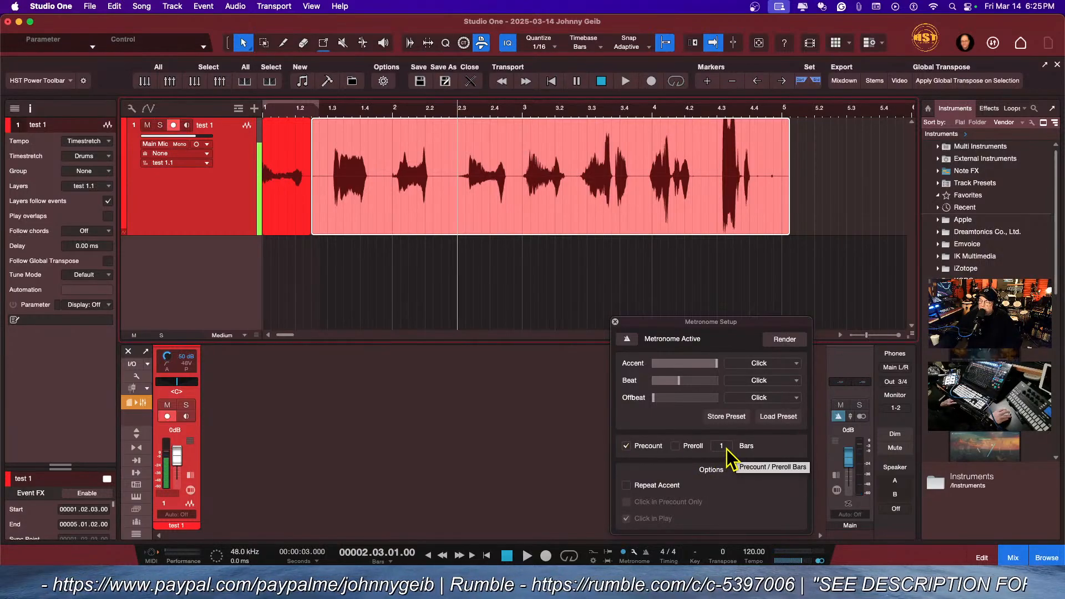
click(533, 296)
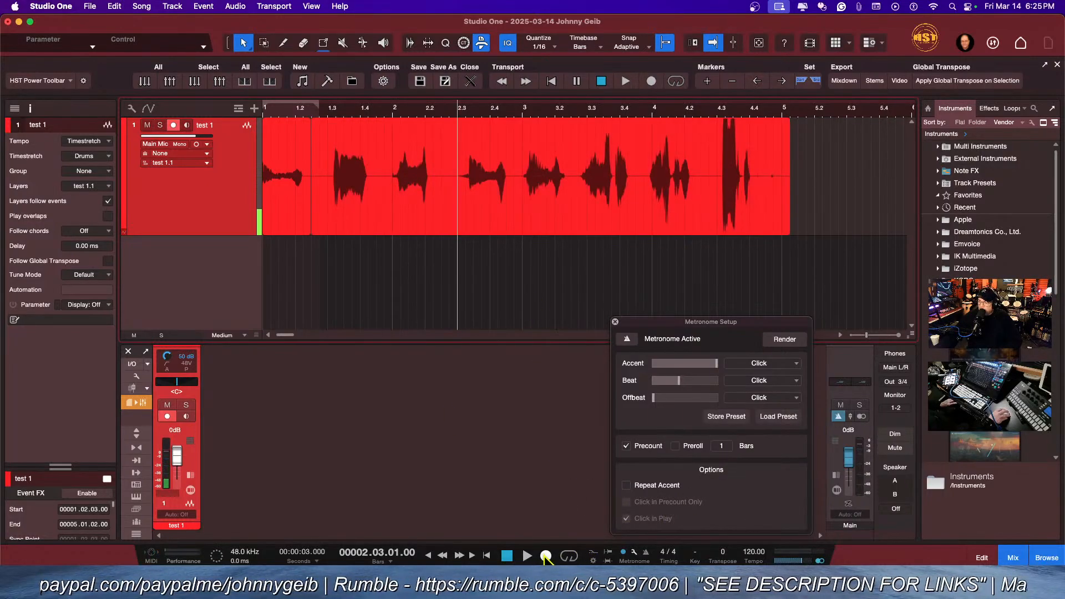
click(546, 555)
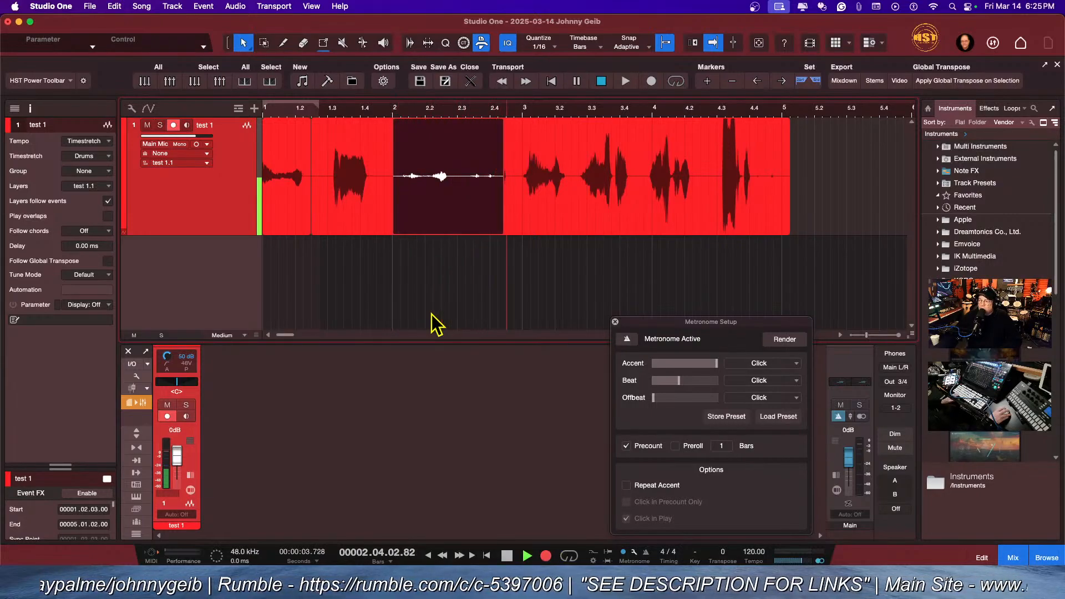
key(space)
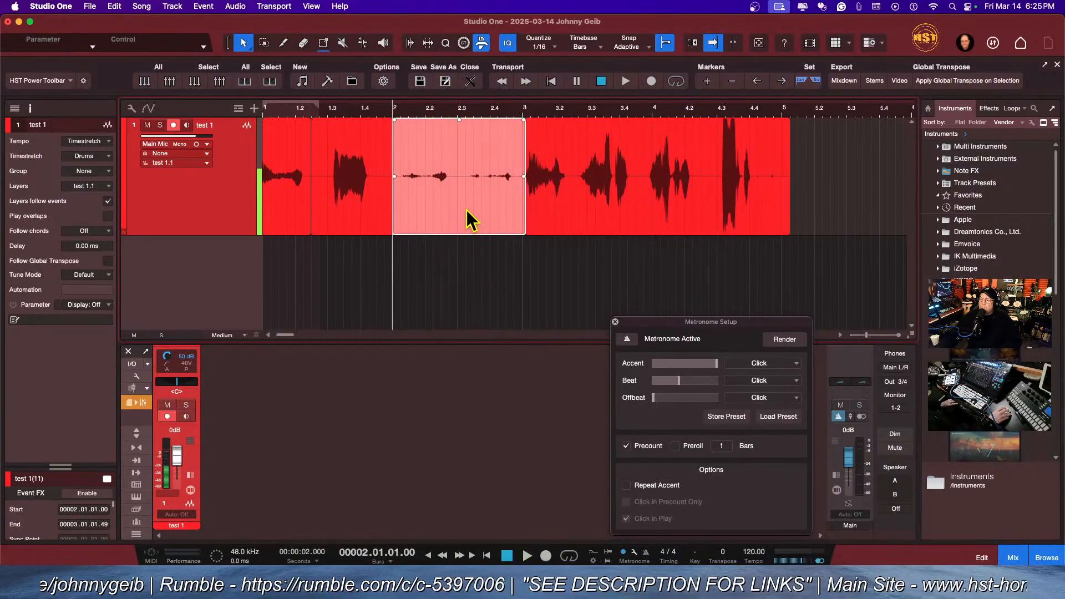
key(super+z)
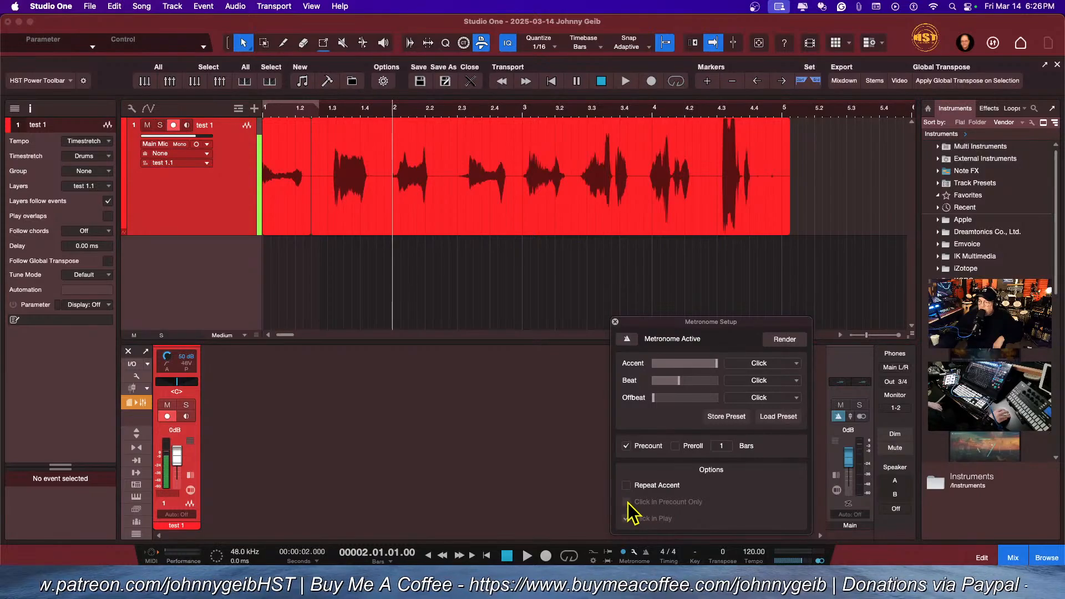
Step: Place the playhead at 2.3.1 and turn the metronome on with Click in Precount Only enabled
click(676, 447)
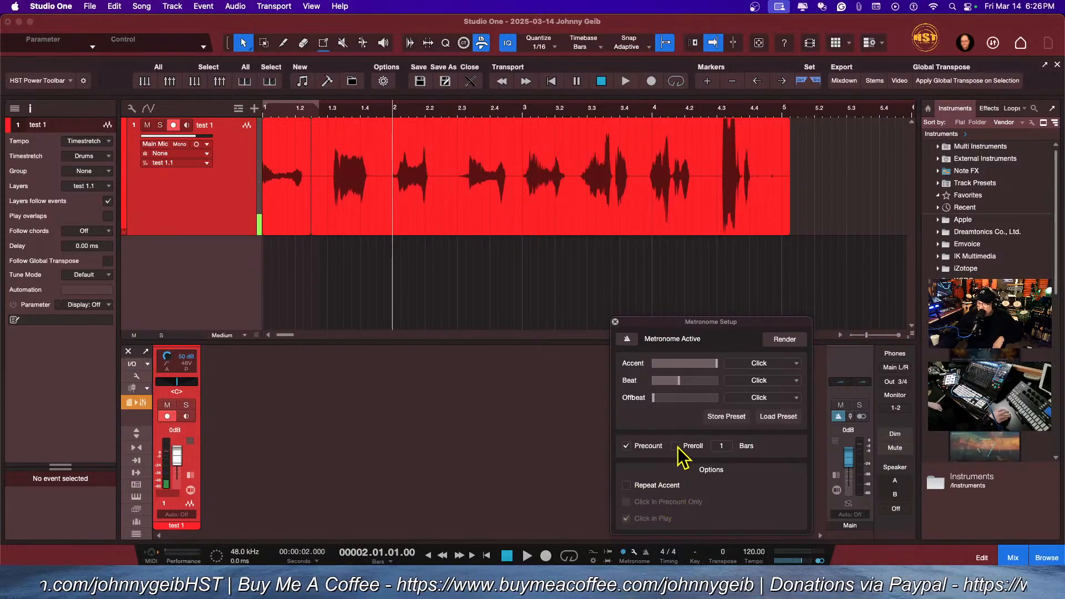
click(628, 446)
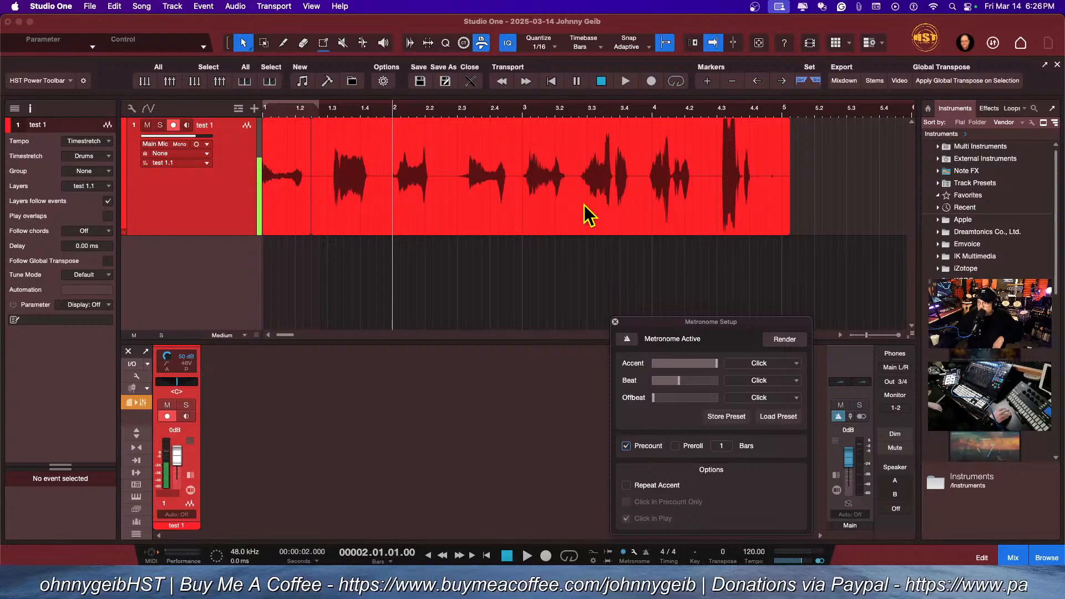
click(458, 109)
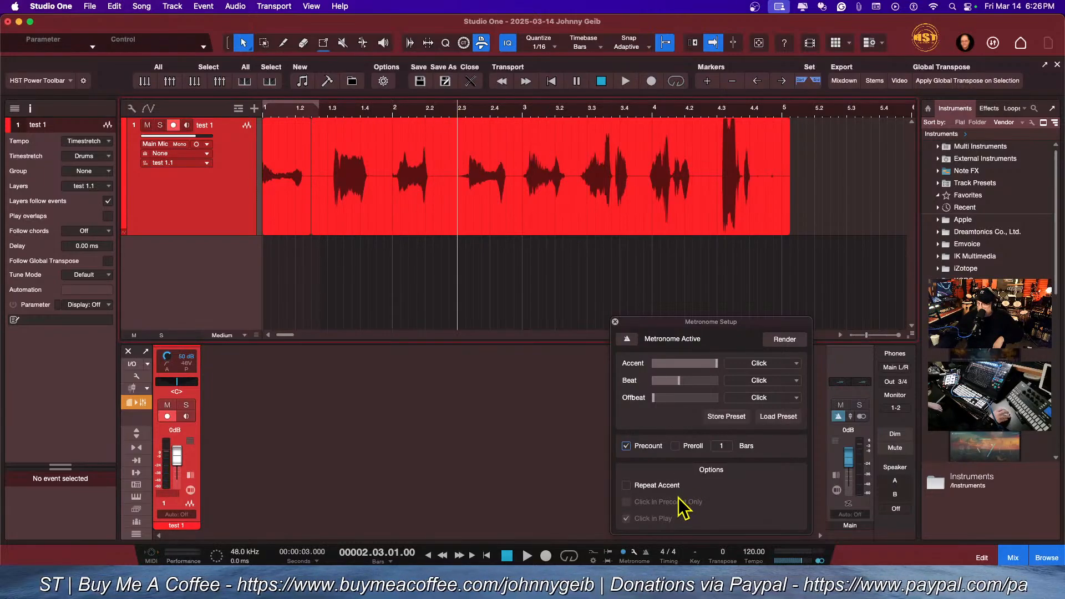
drag(697, 327, 592, 301)
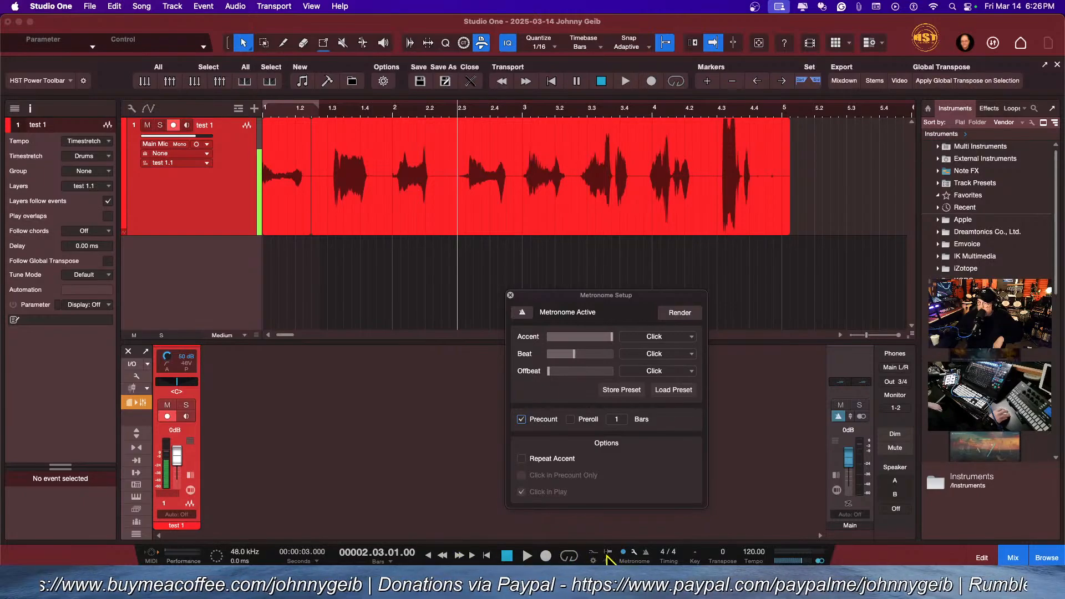
click(645, 551)
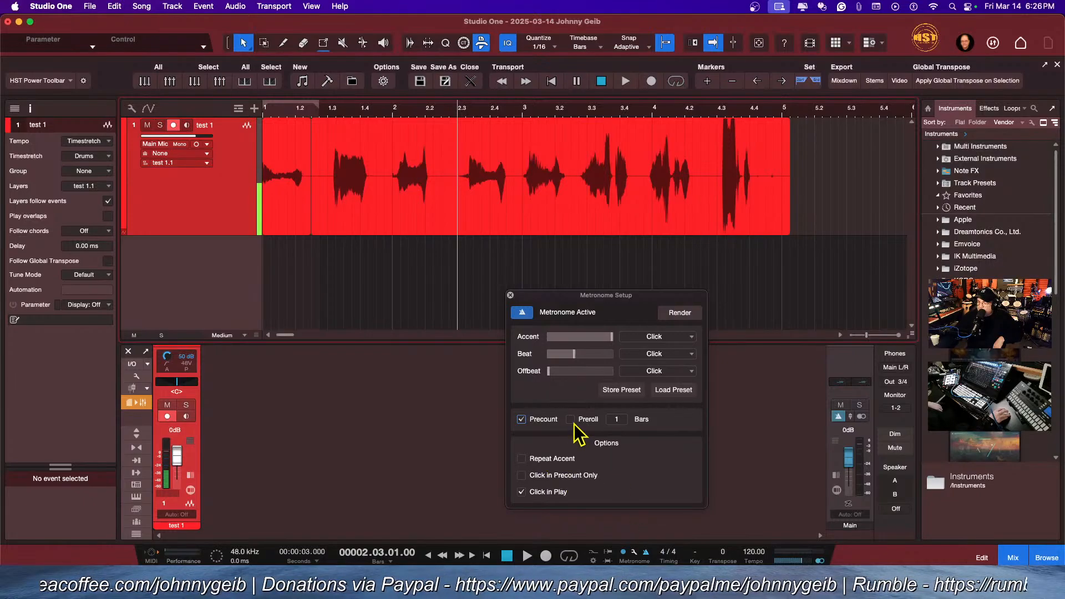
click(521, 475)
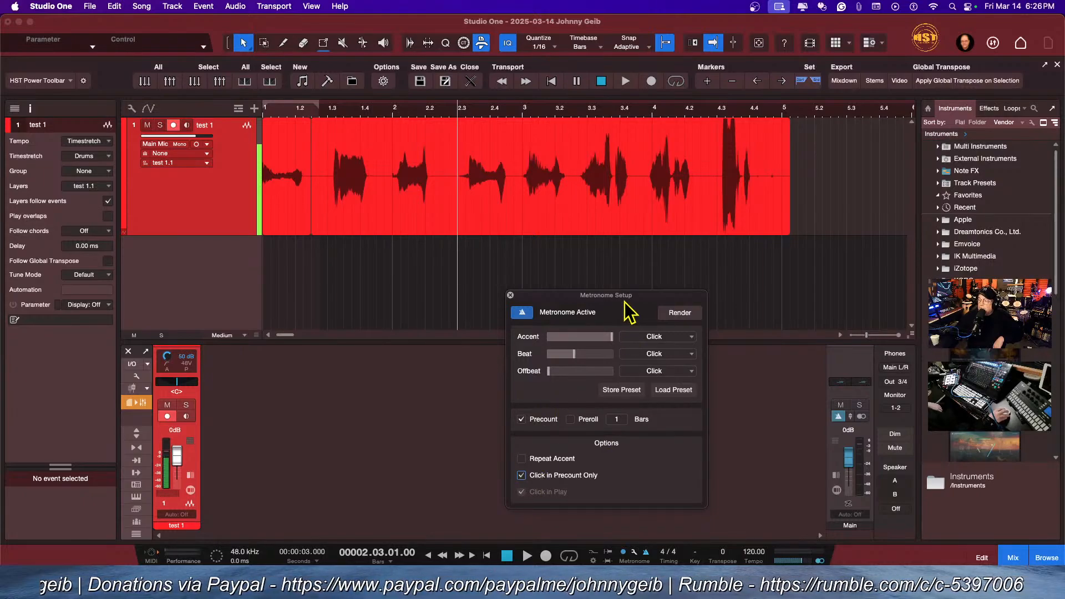
drag(622, 295, 783, 287)
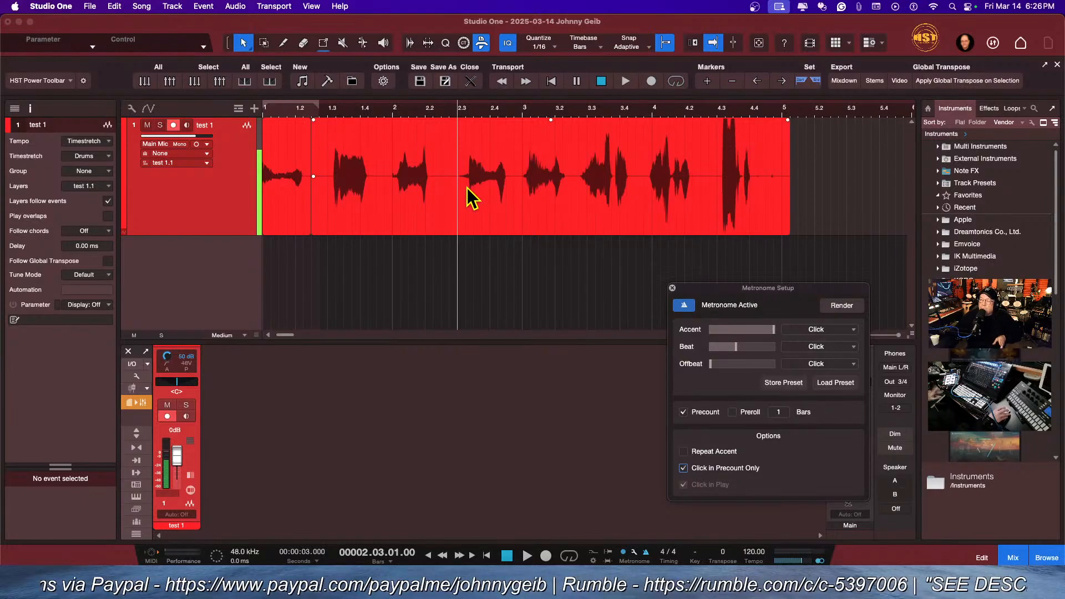
Step: Try a take with the playhead at 2.3.1 and the click limited to the precount, and undo that recording
click(546, 555)
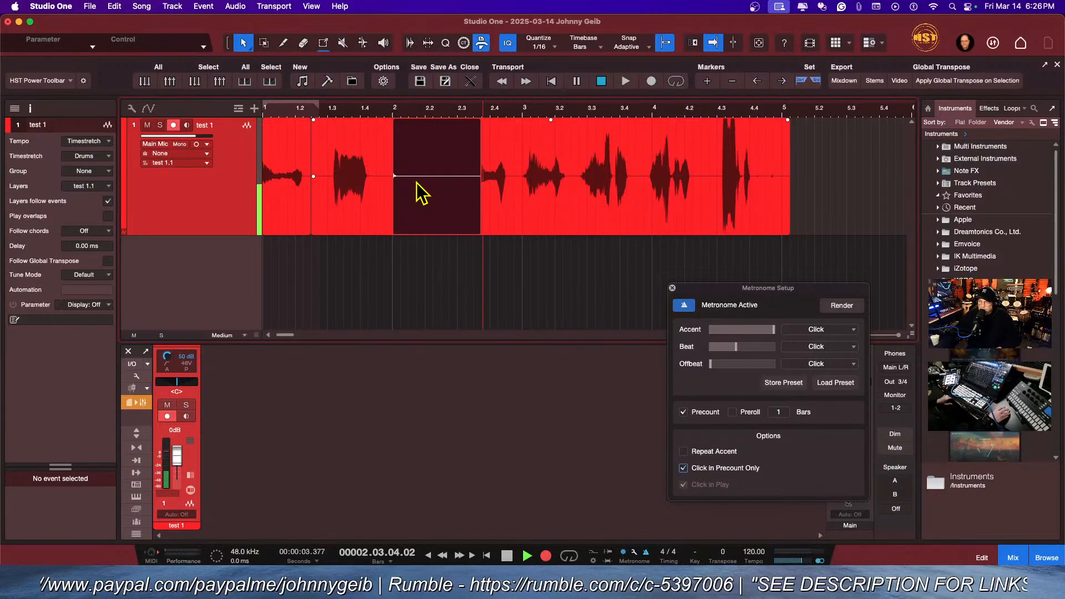
key(space)
key(super+z)
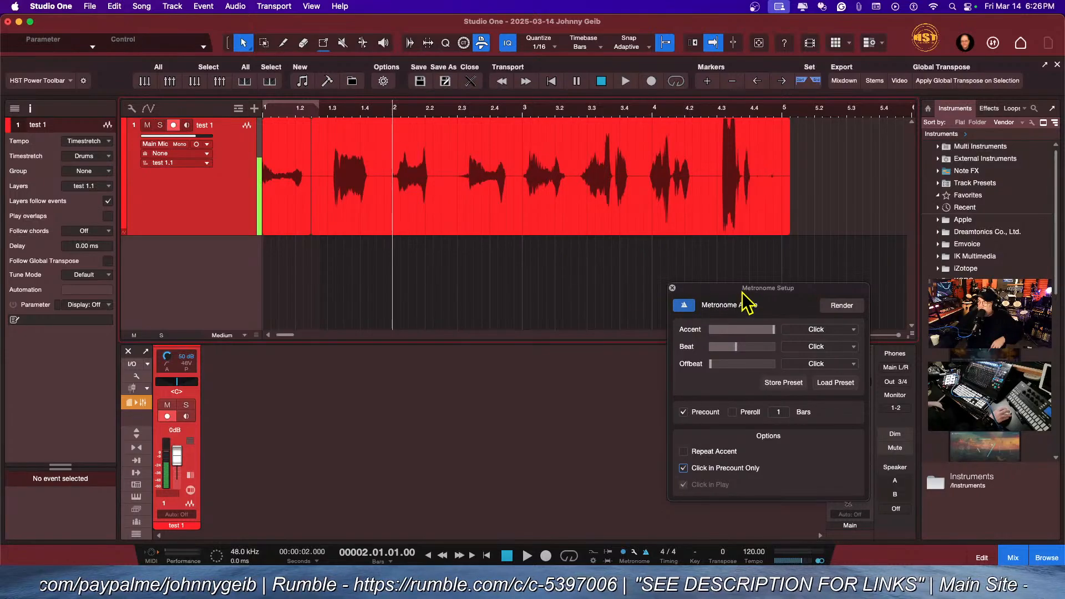
drag(742, 293, 563, 281)
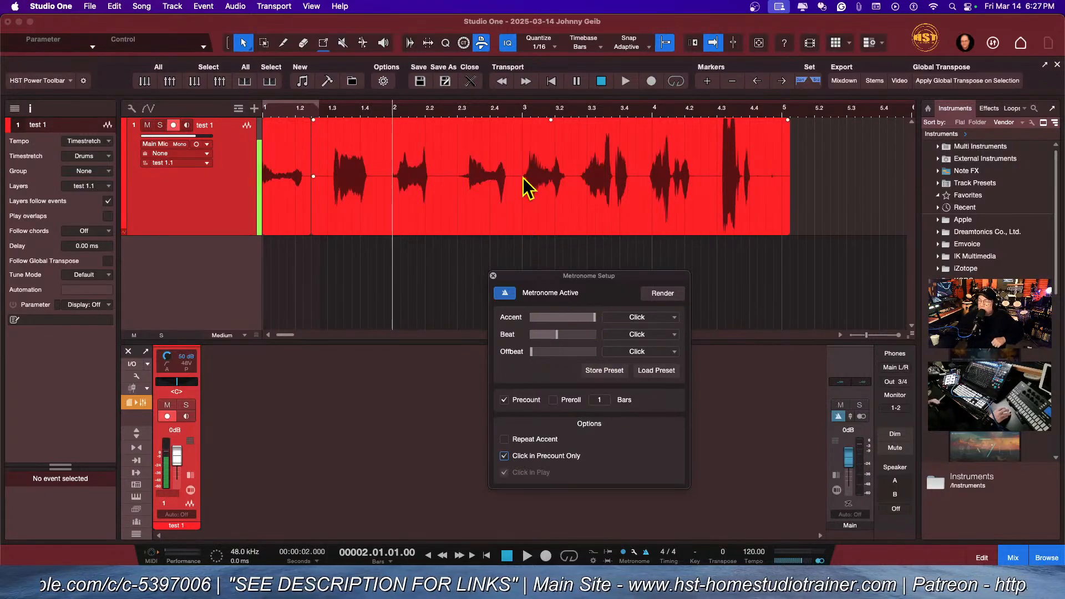
Step: Disable Click in Precount Only and test a precounted recording over an active loop range from 2.3 to about 2.4.4, undoing the take
click(454, 110)
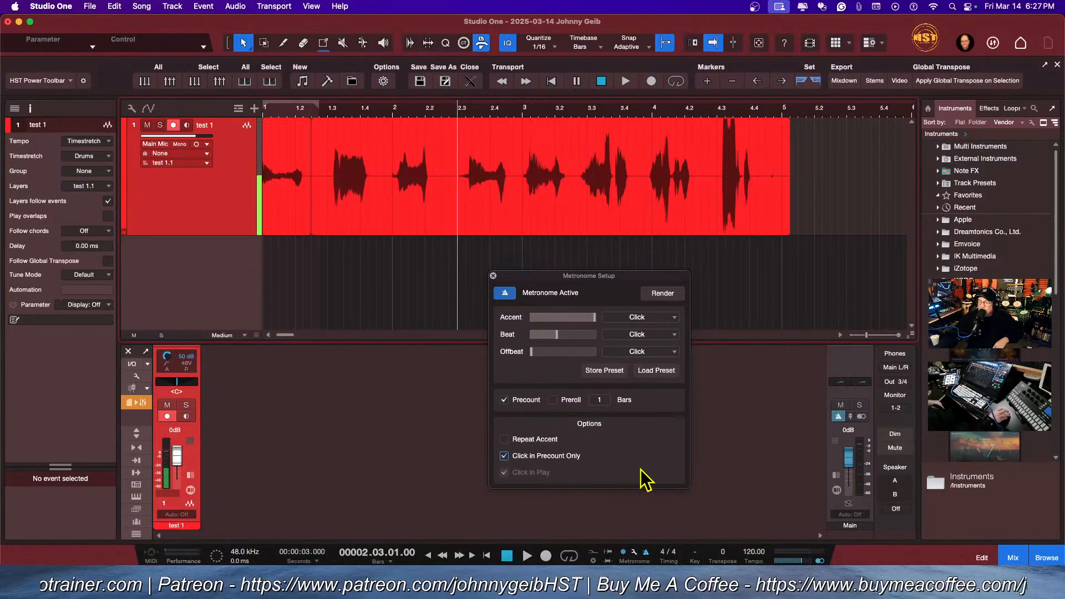
click(505, 456)
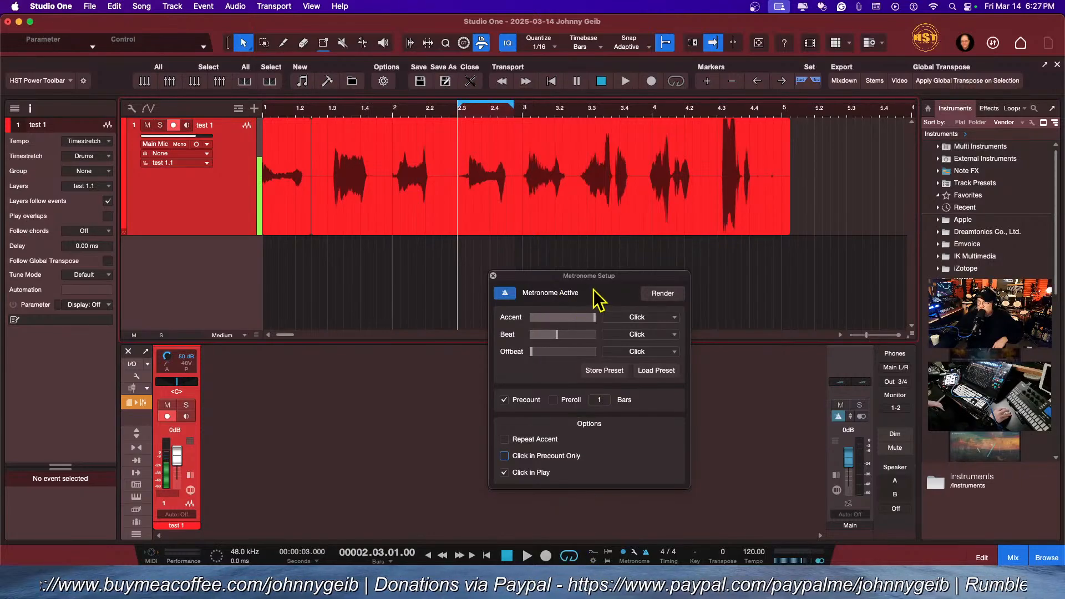
drag(630, 285, 803, 293)
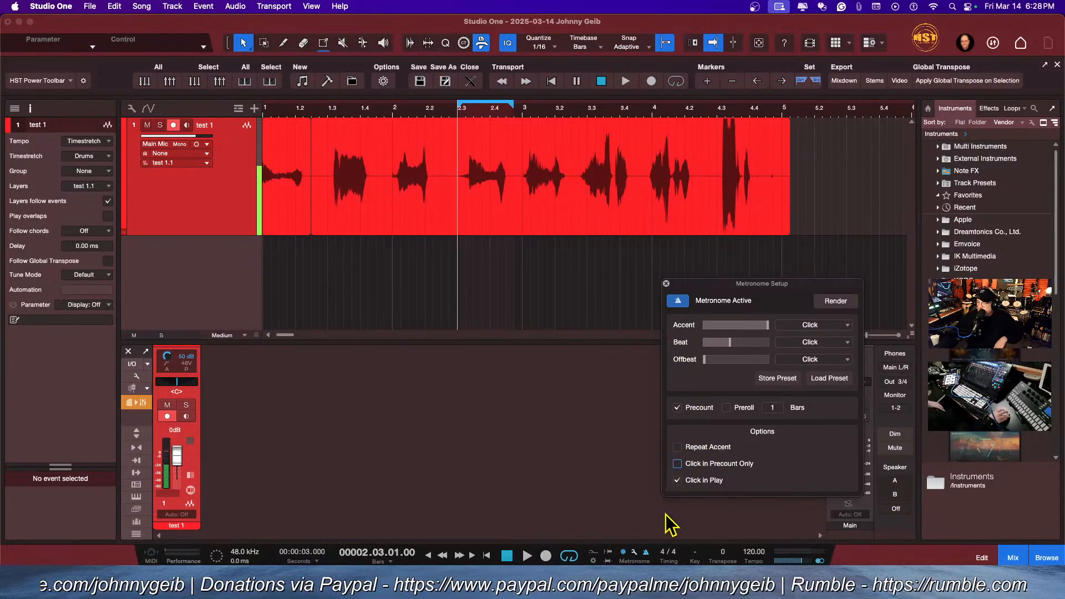
click(546, 555)
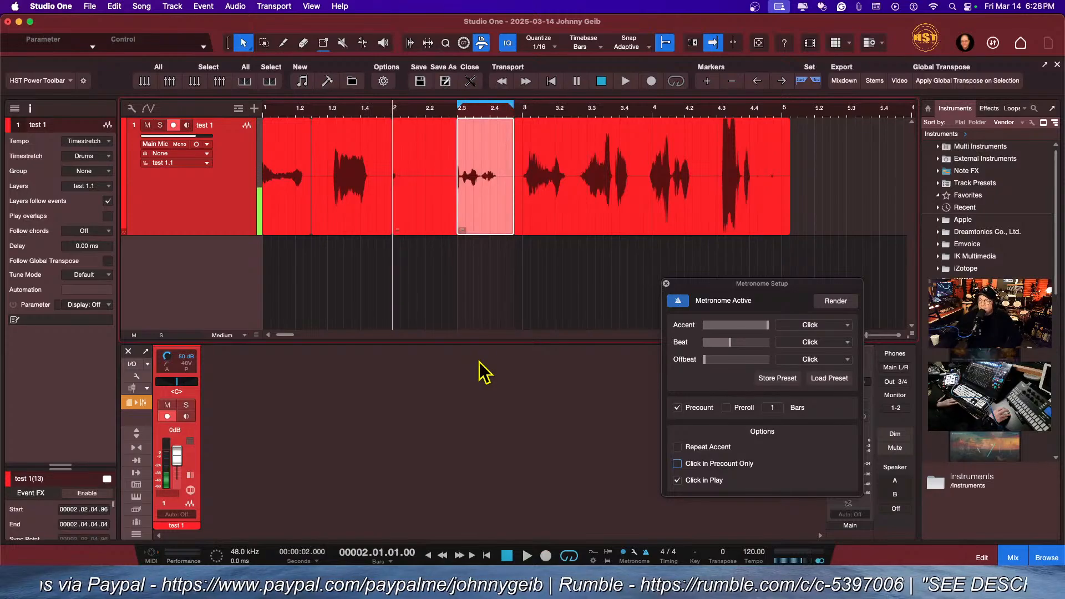
key(super+z)
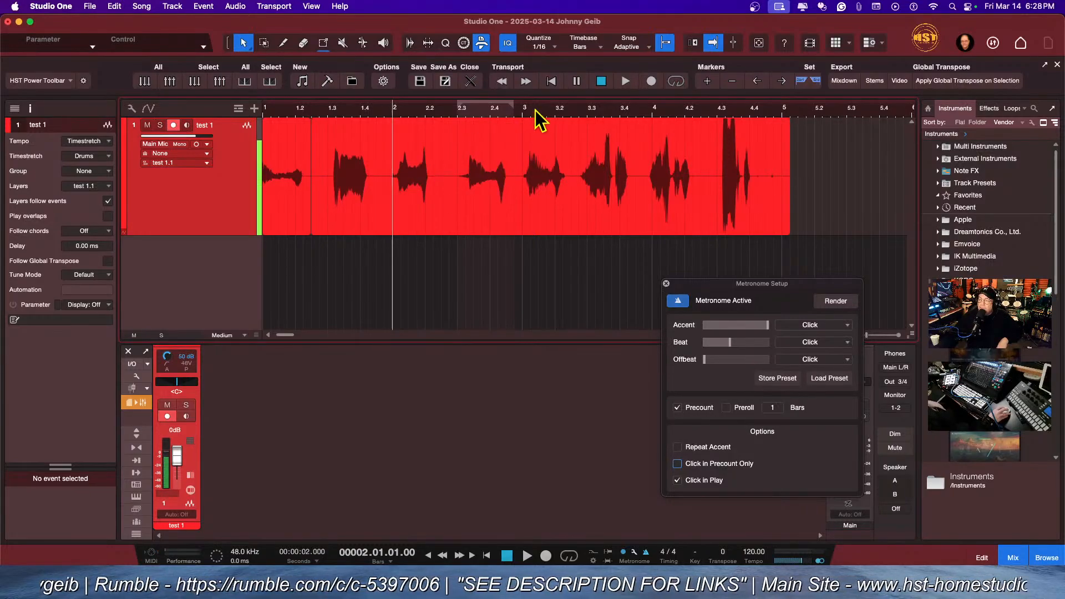
Step: Record a short precounted take from the bar line at 3.1.1 and undo it
click(513, 115)
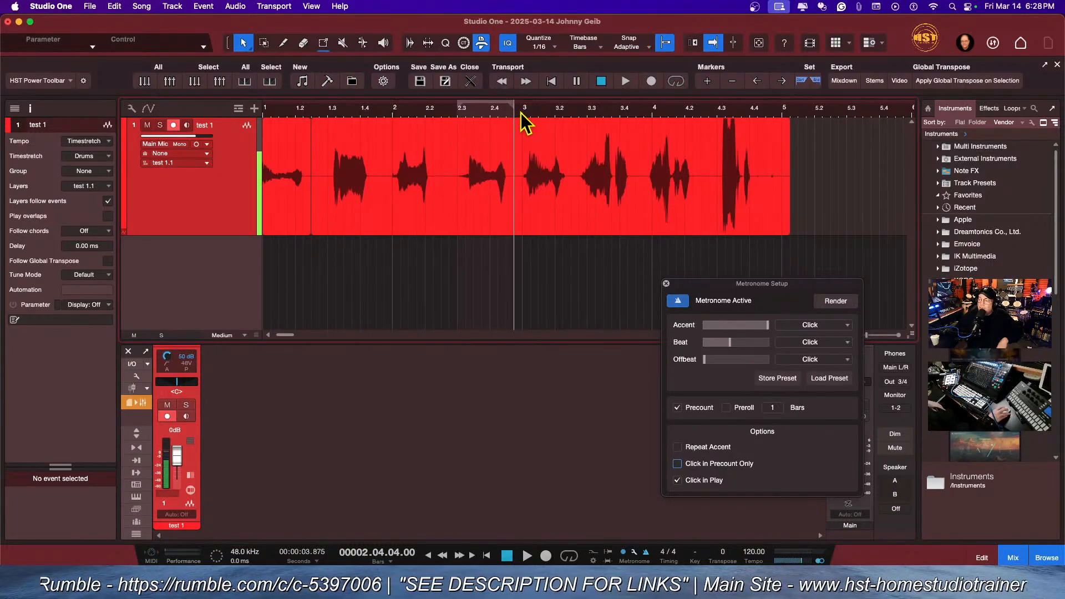
click(521, 112)
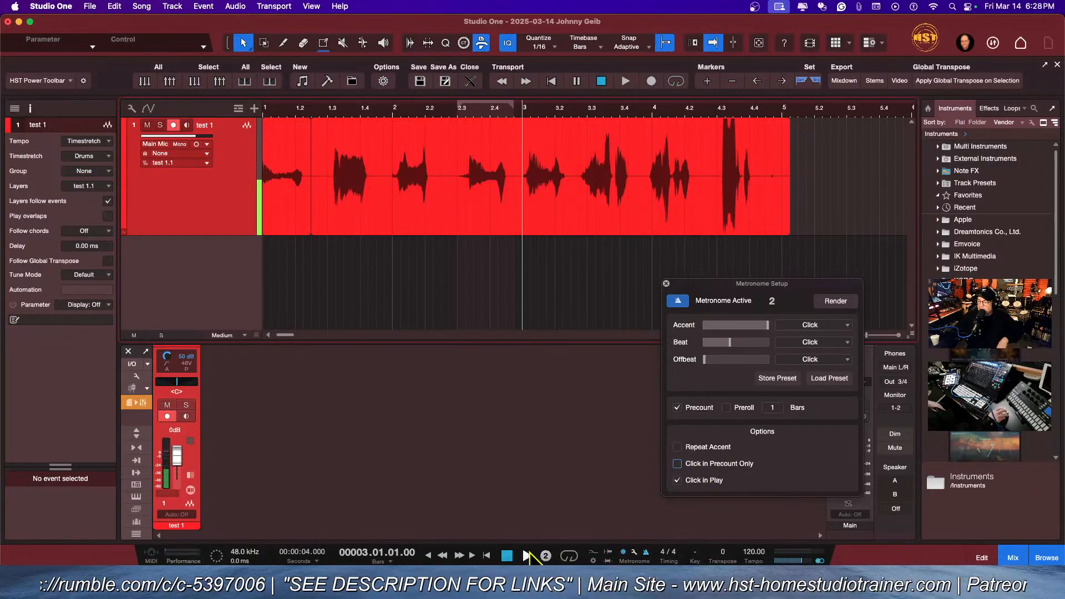
click(506, 555)
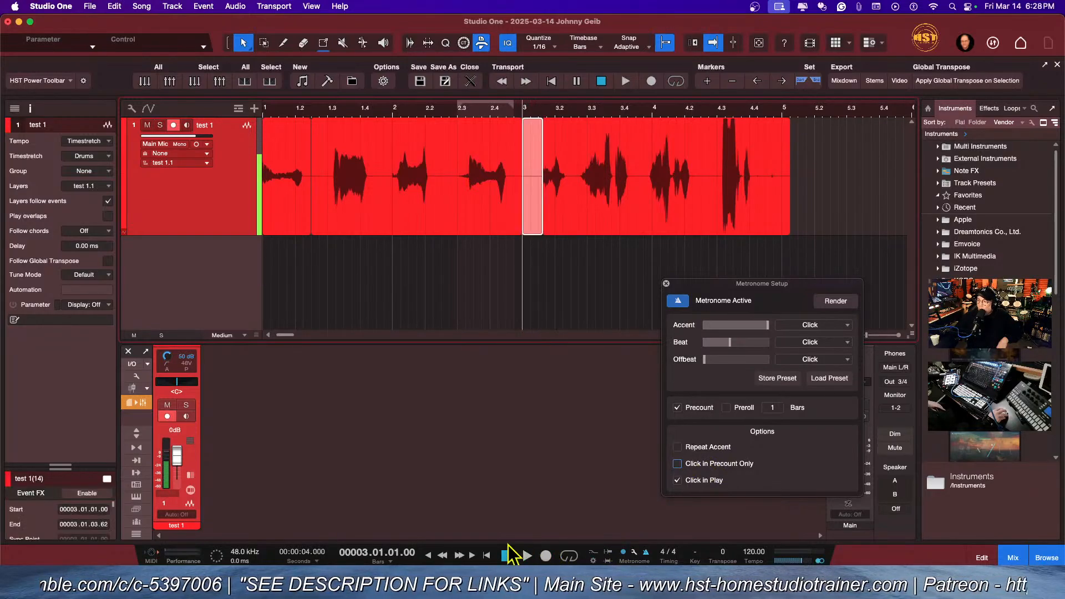
click(570, 303)
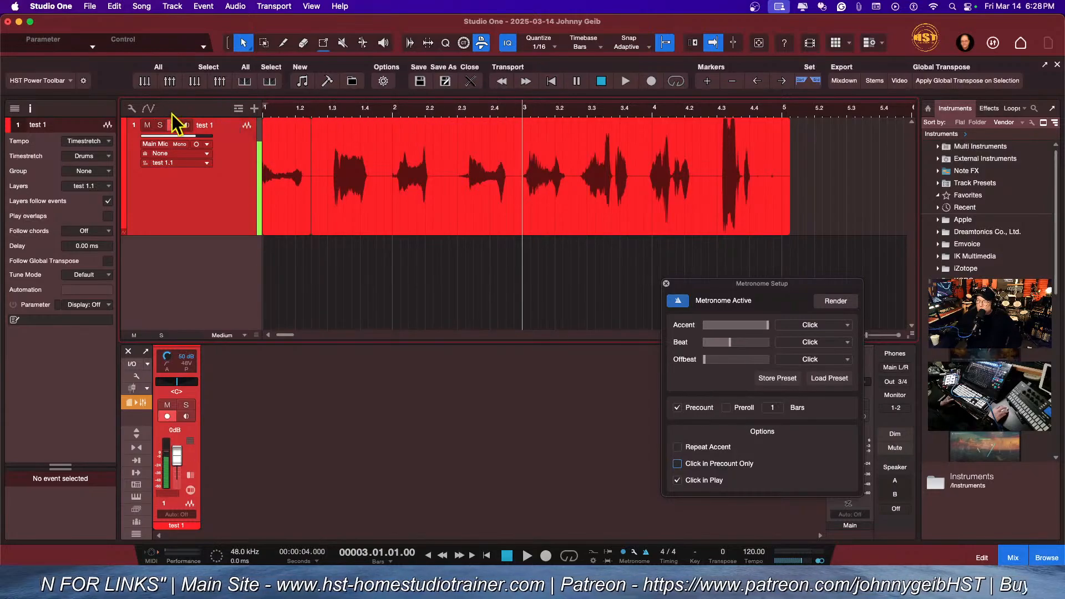
Step: Try a precounted recording with the playhead set mid-bar at 2.2.4, stop it before 2.3, and undo the new event
click(449, 111)
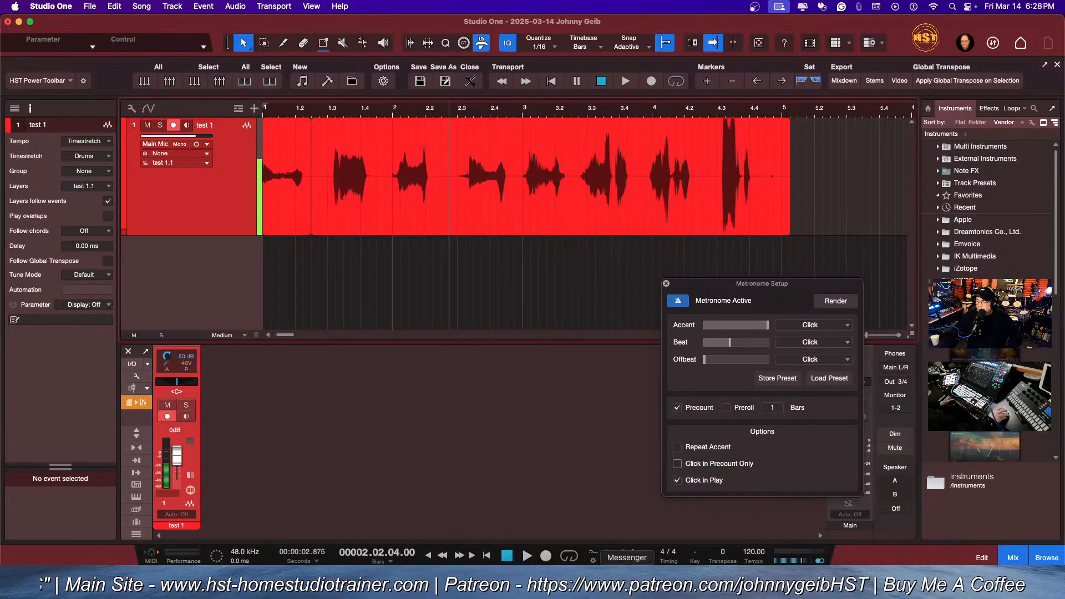
click(547, 557)
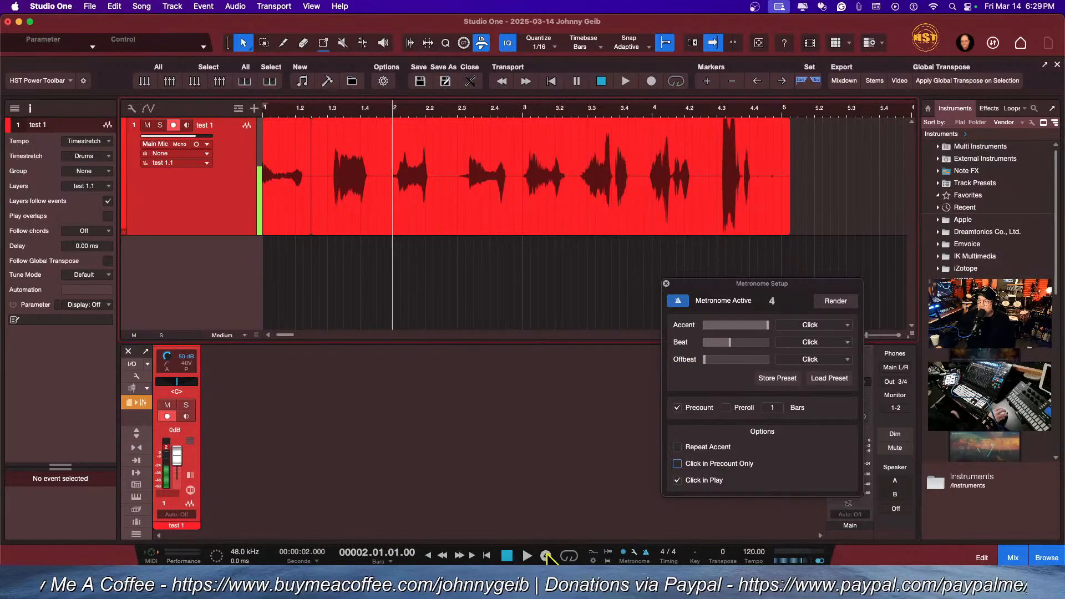
click(546, 556)
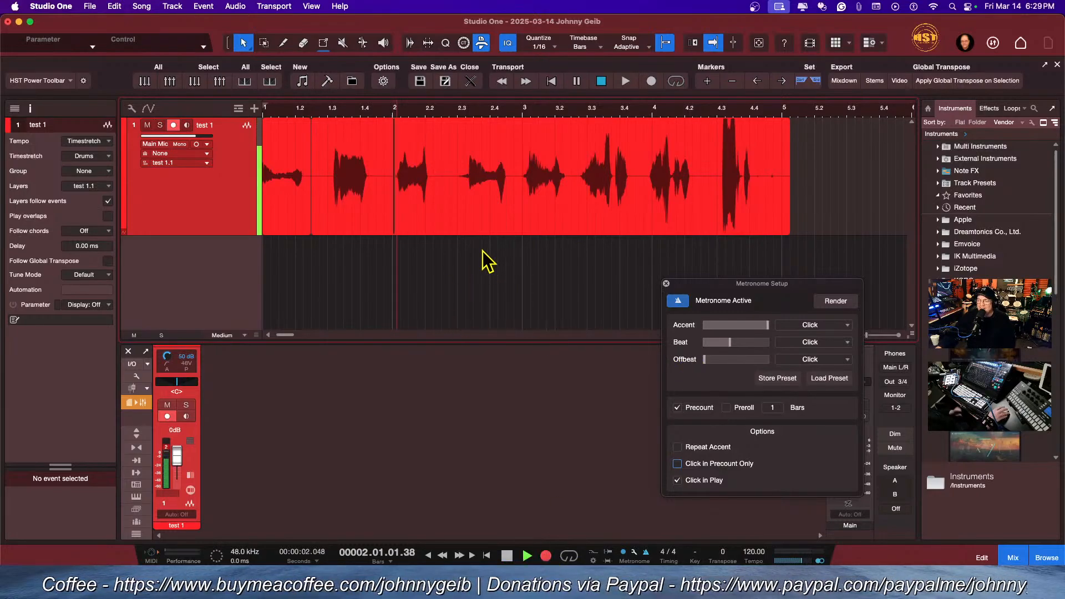
key(space)
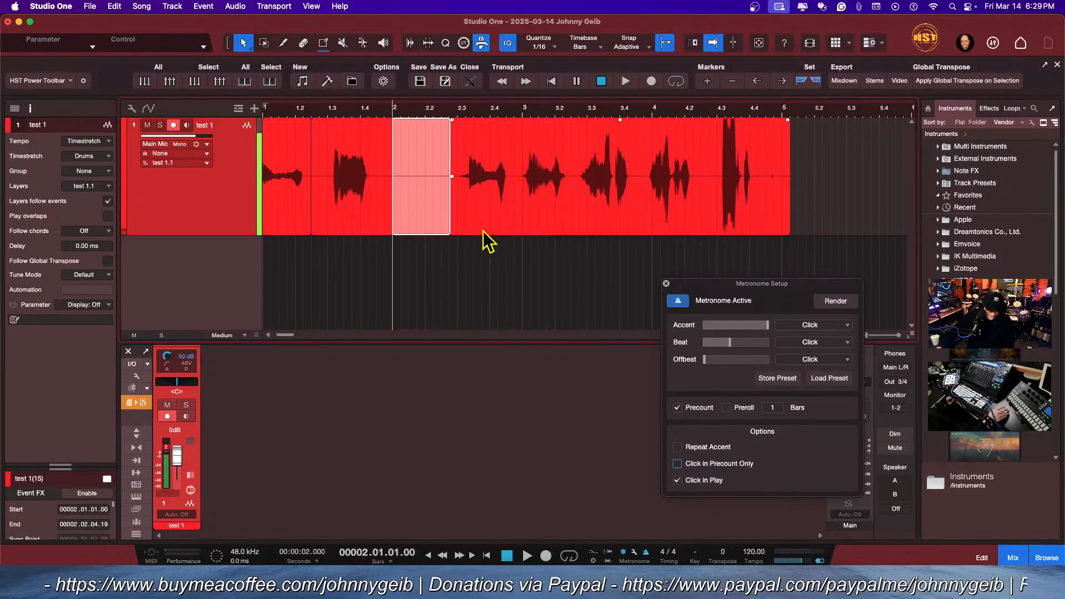
key(Delete)
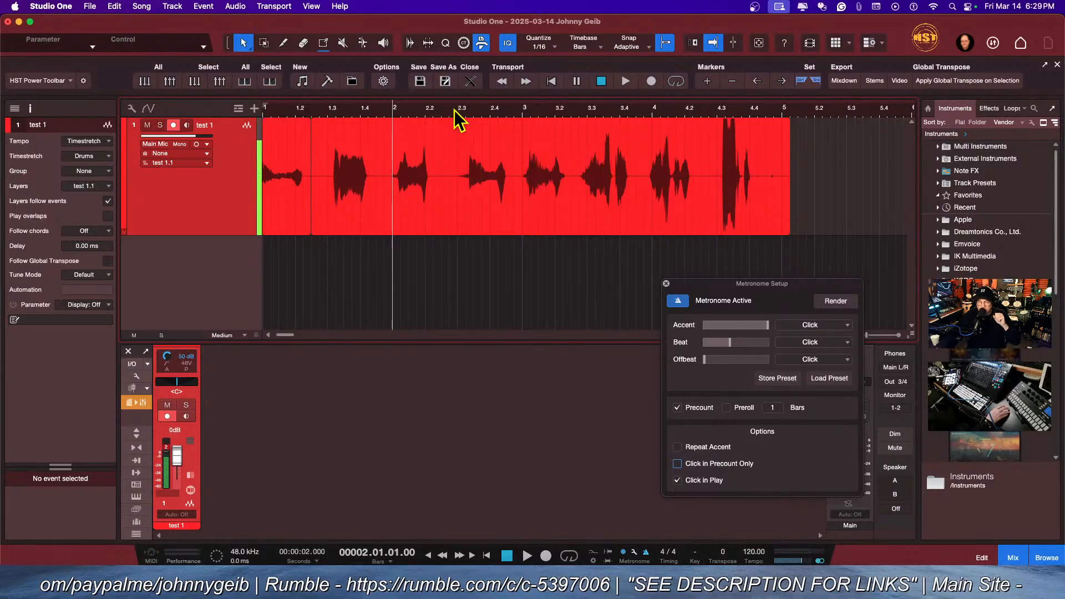
scroll(458, 118, up, 2)
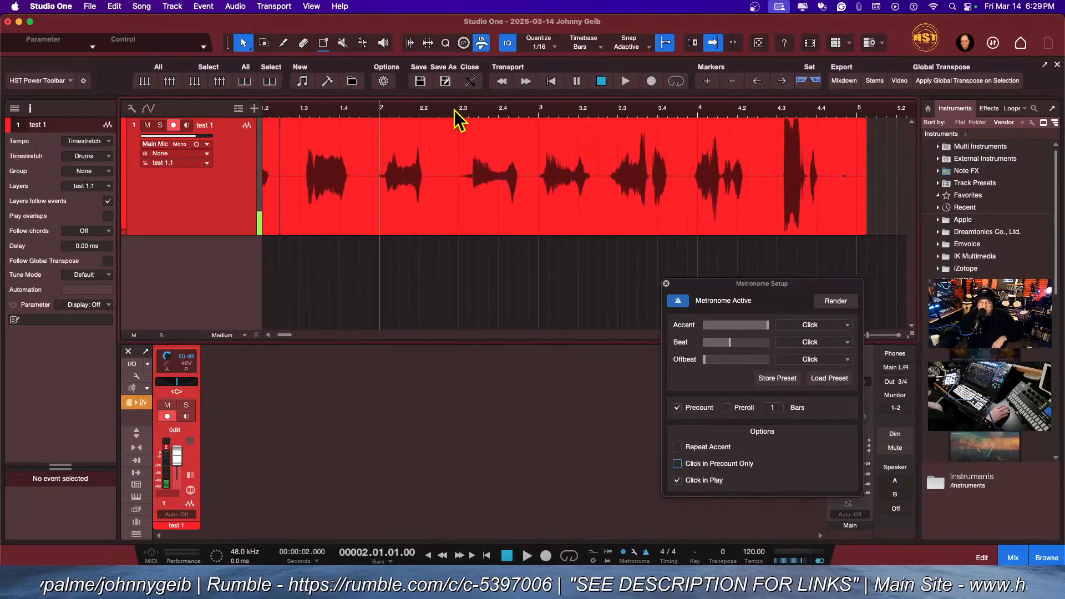
scroll(399, 113, up, 1)
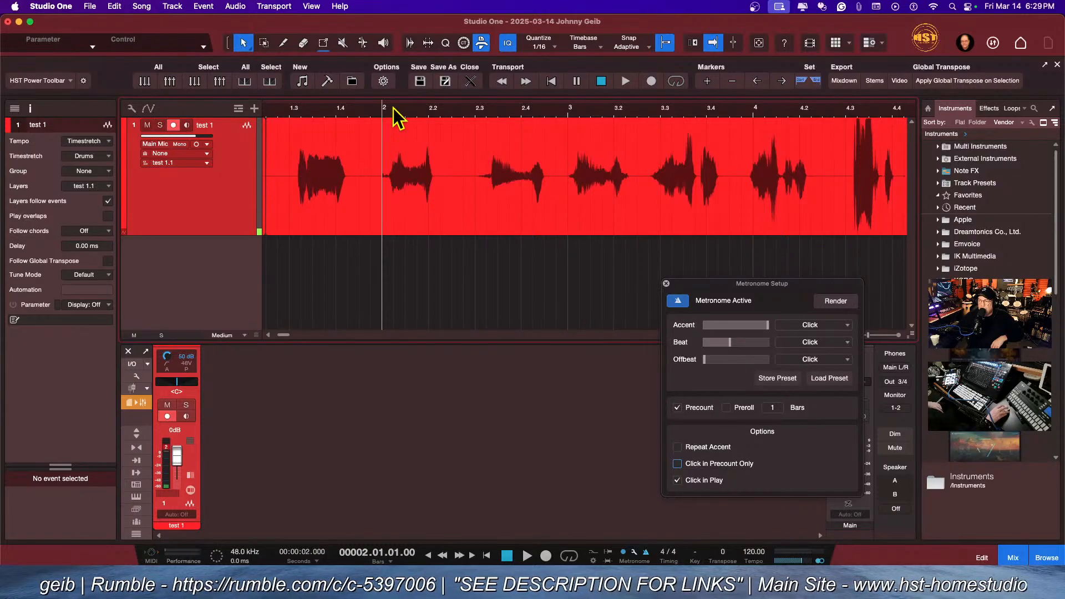
scroll(393, 109, down, 4)
scroll(393, 112, up, 1)
scroll(487, 111, down, 3)
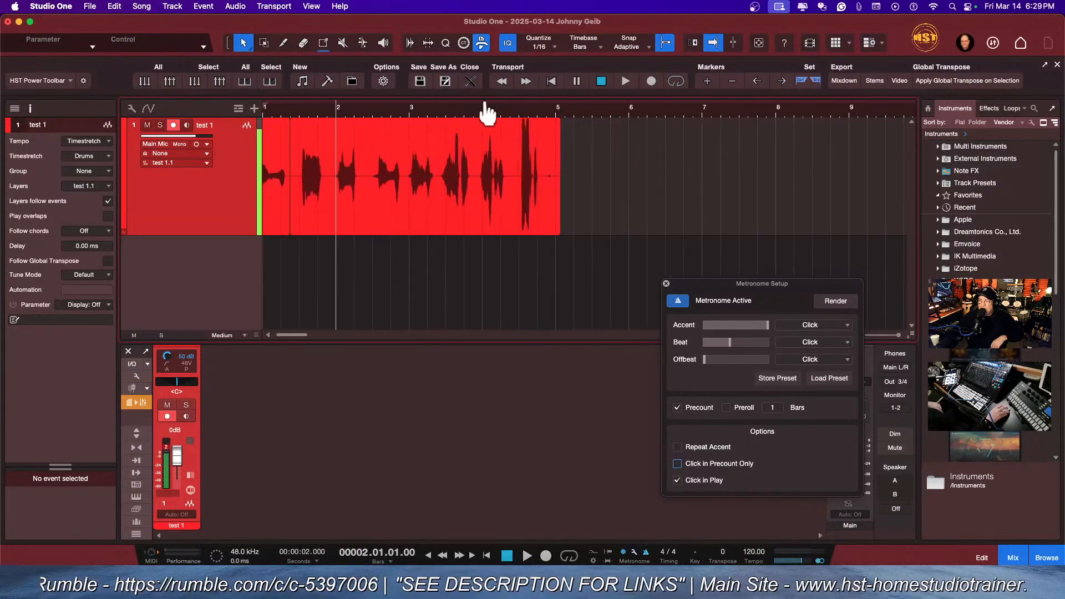
scroll(538, 103, up, 5)
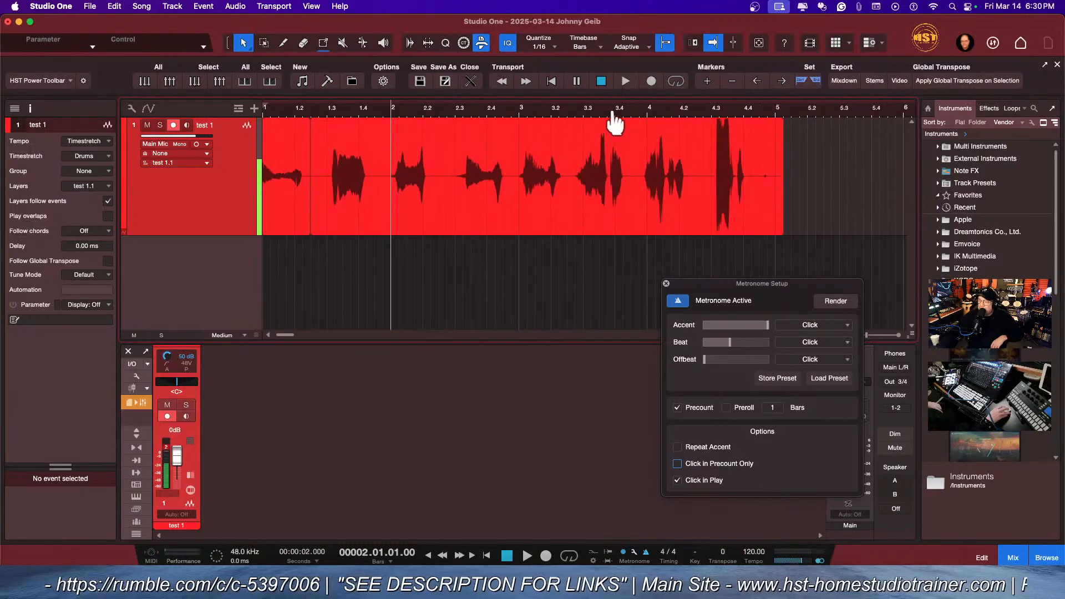
Step: Turn off Snap to try a precounted recording from about 2.3.1, stop it during the precount, and turn Snap back on
scroll(626, 123, down, 1)
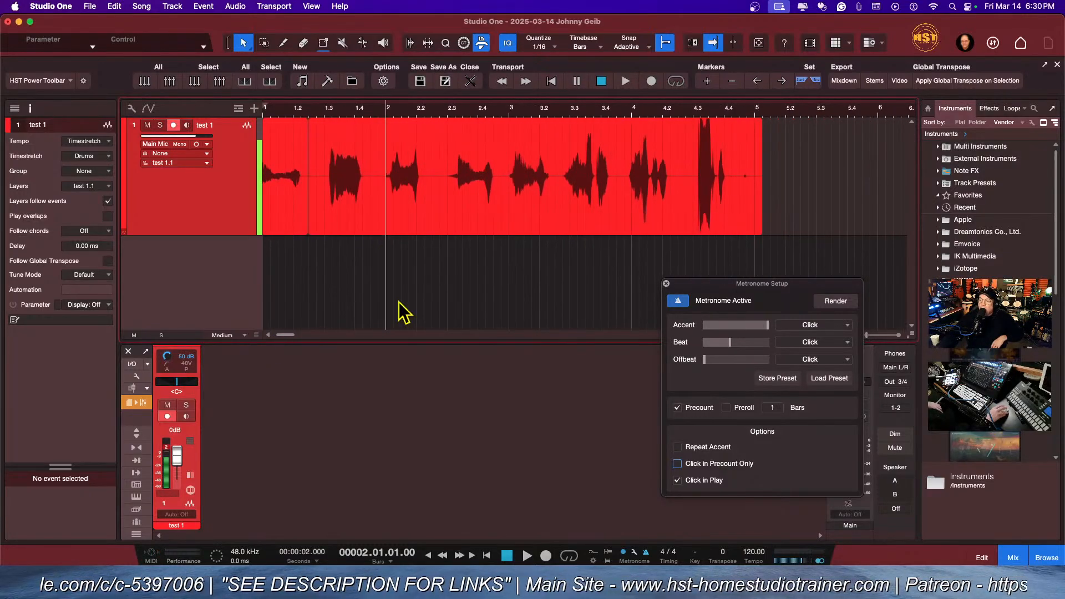
scroll(408, 290, right, 1)
scroll(411, 291, left, 1)
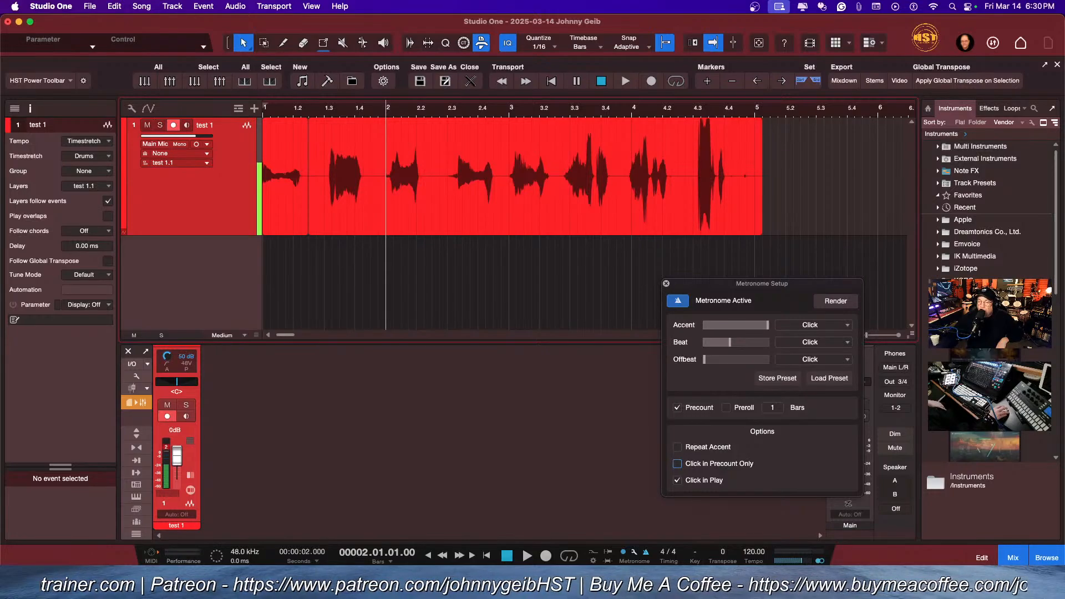
scroll(523, 230, right, 1)
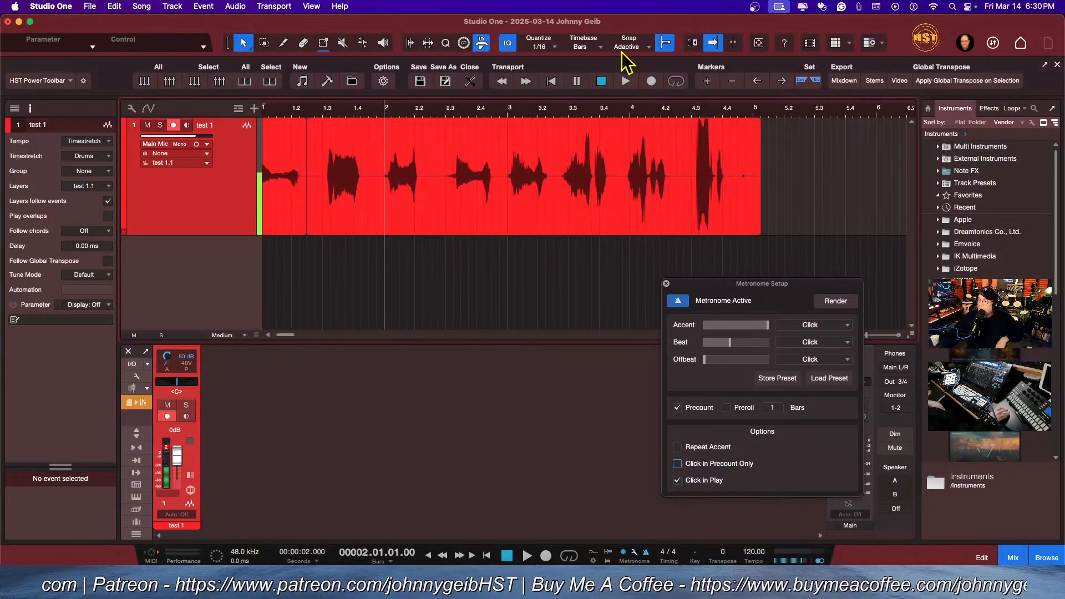
click(667, 44)
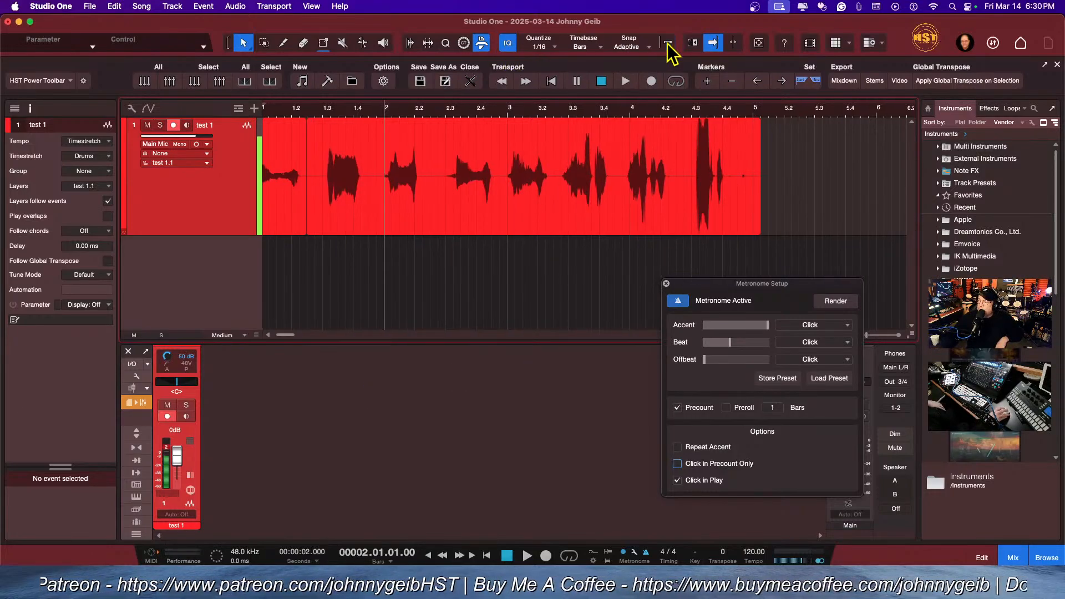
click(449, 110)
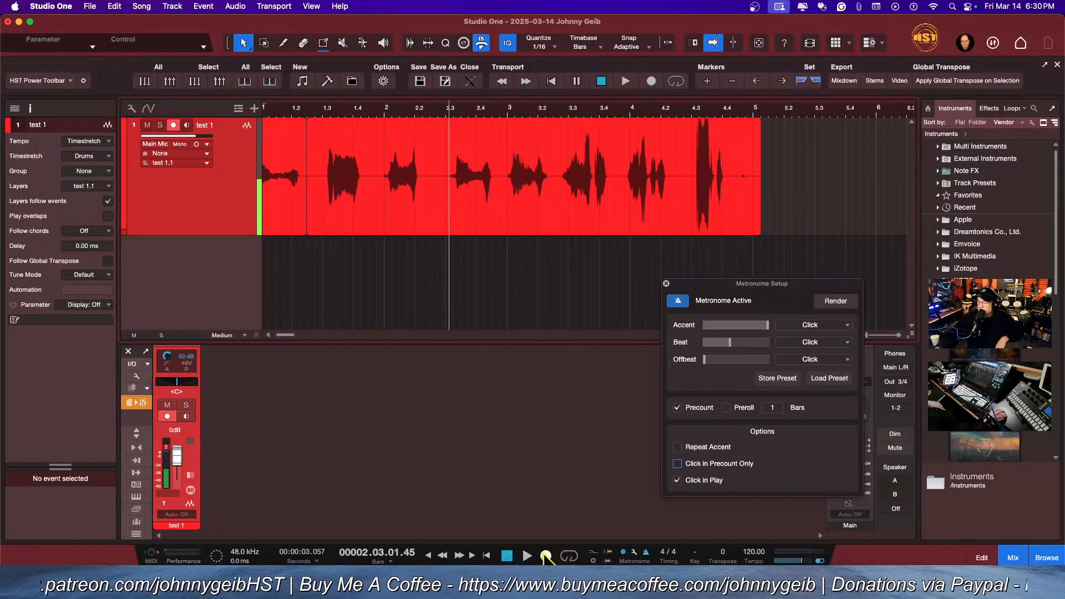
click(546, 555)
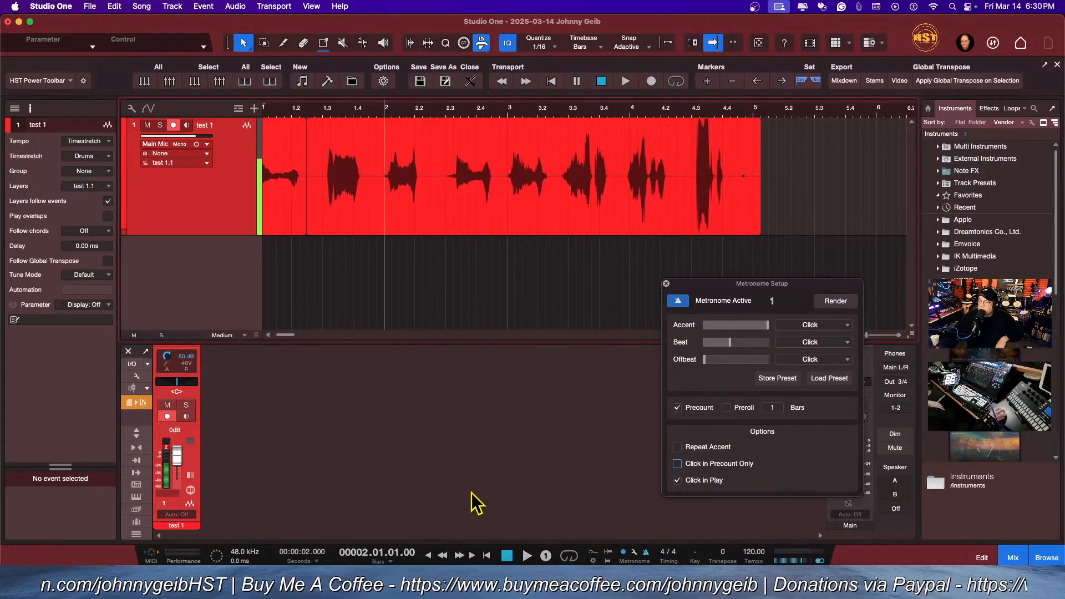
click(507, 556)
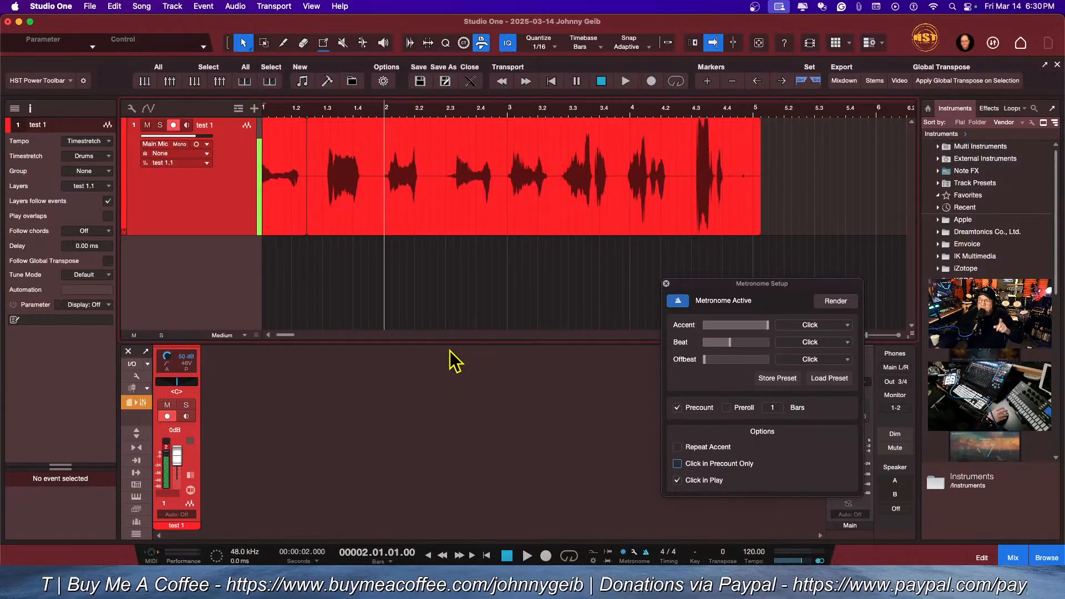
click(668, 44)
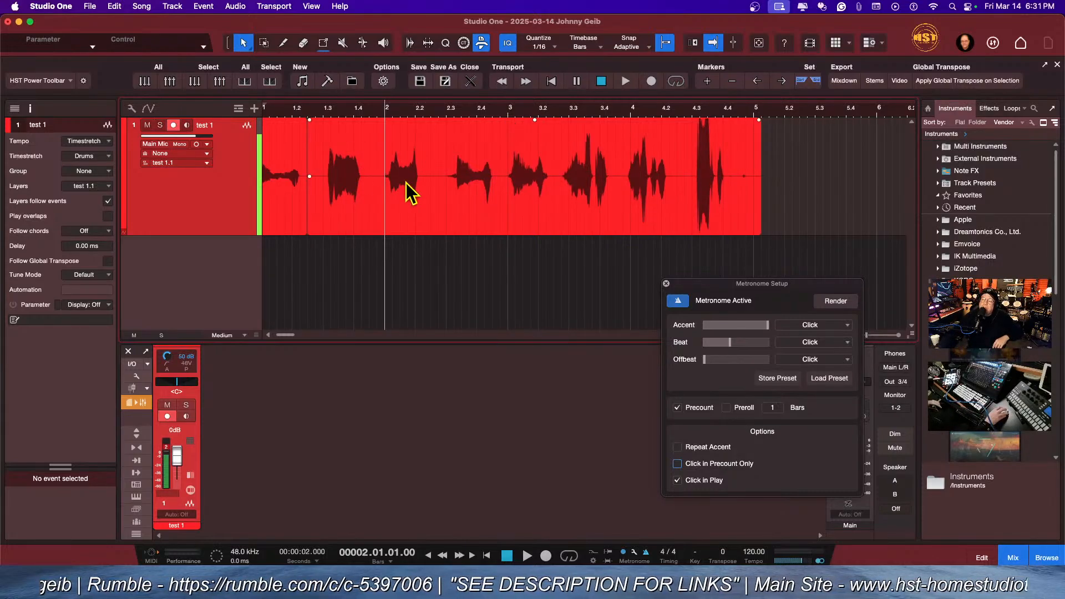
Step: Disable Precount and switch the timeline ruler's timebase to Seconds
scroll(394, 151, right, 1)
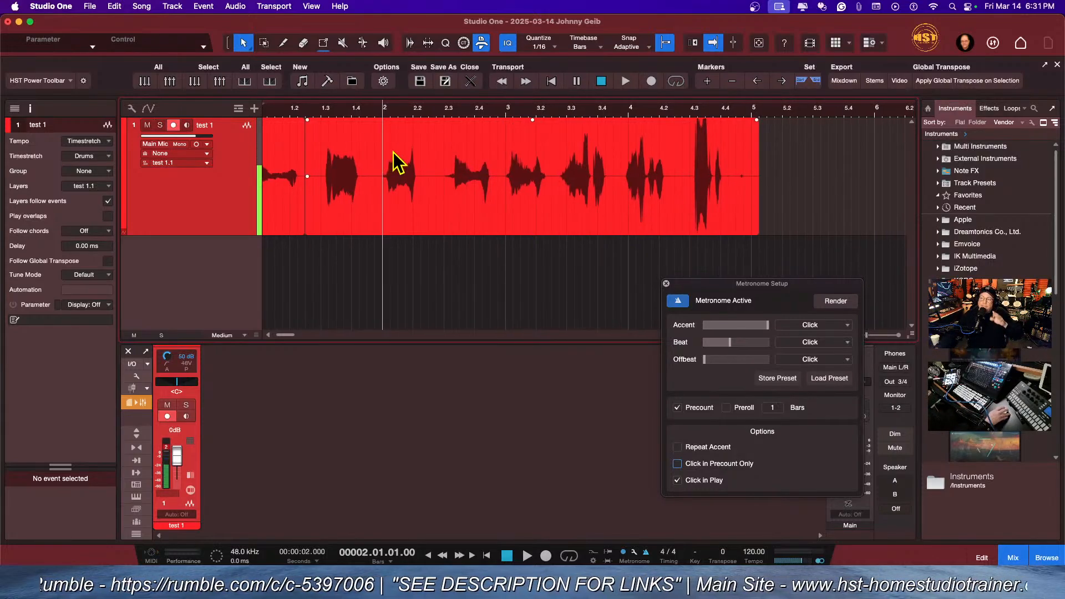
scroll(374, 111, down, 3)
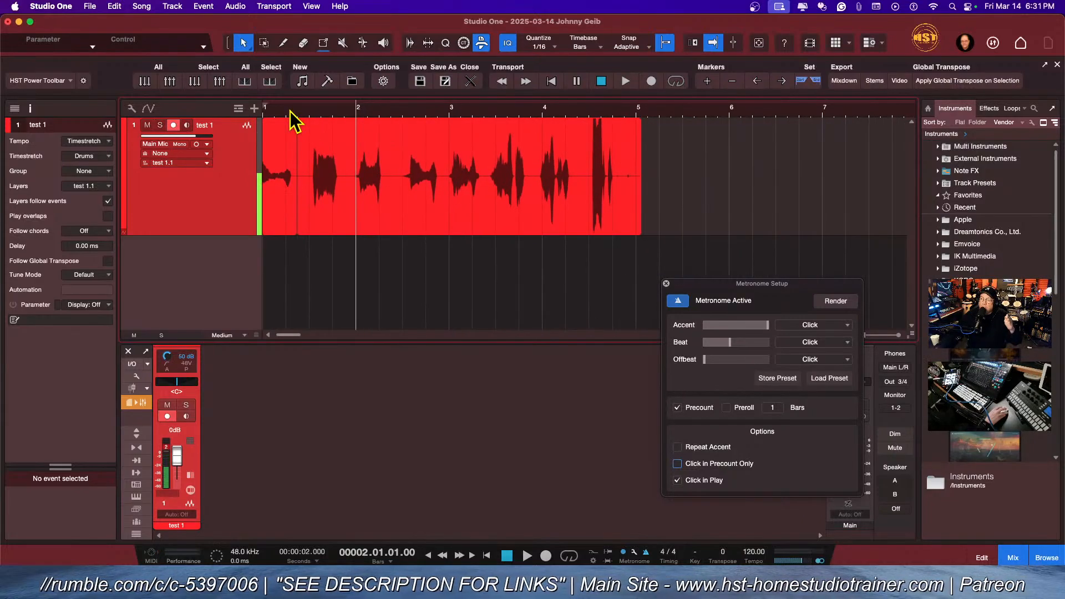
drag(289, 110, 315, 121)
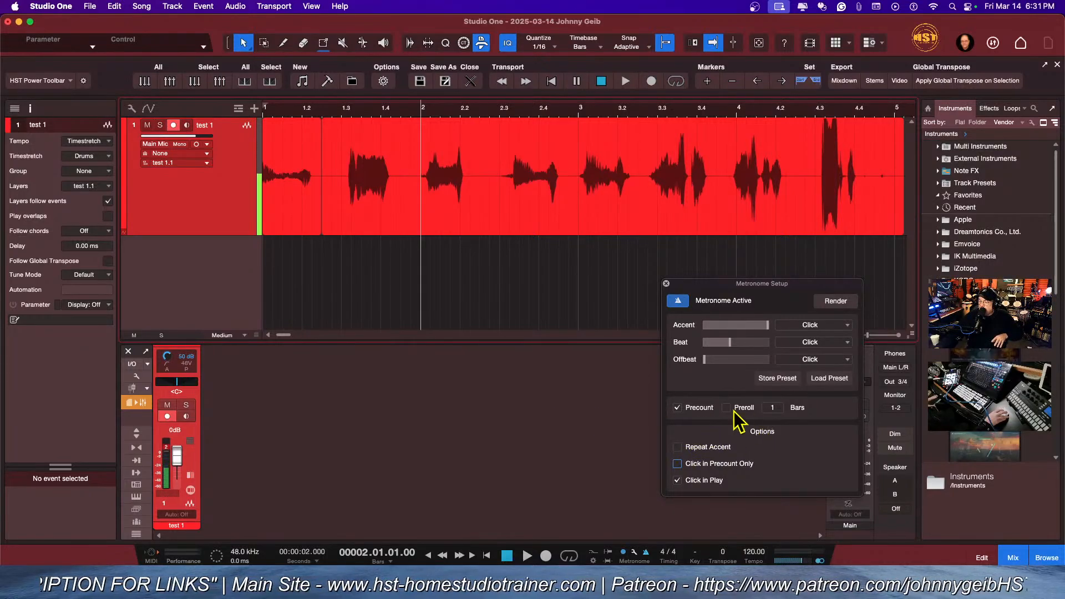
click(679, 408)
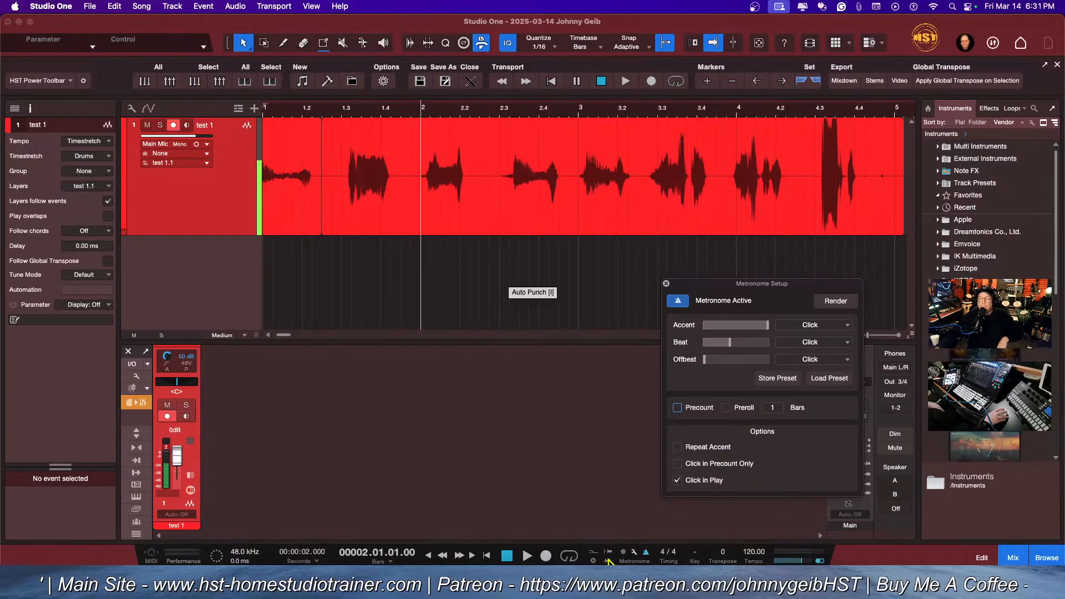
click(536, 468)
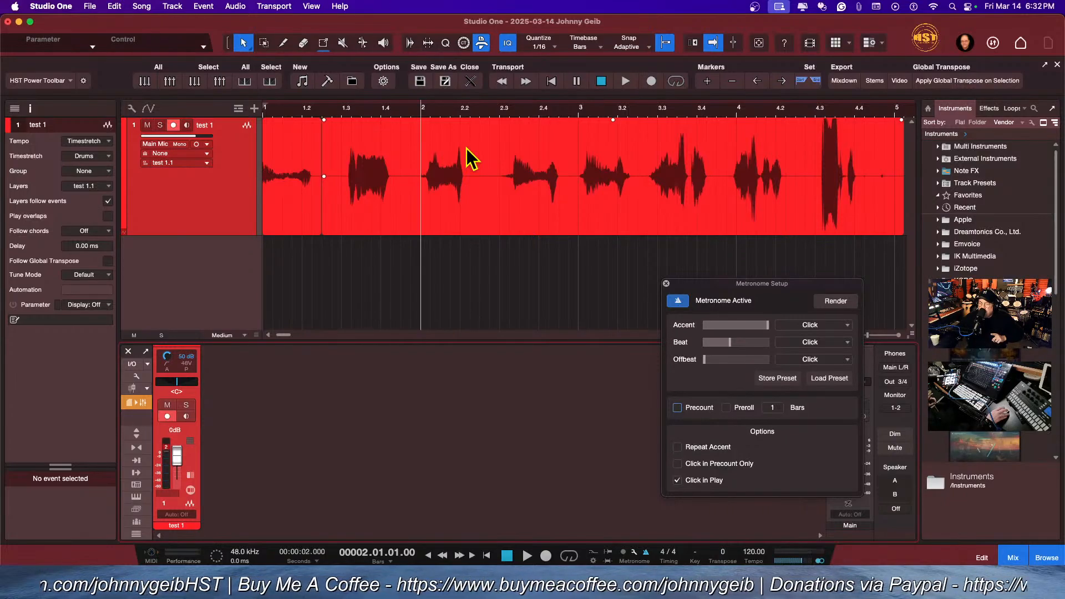
right_click(522, 110)
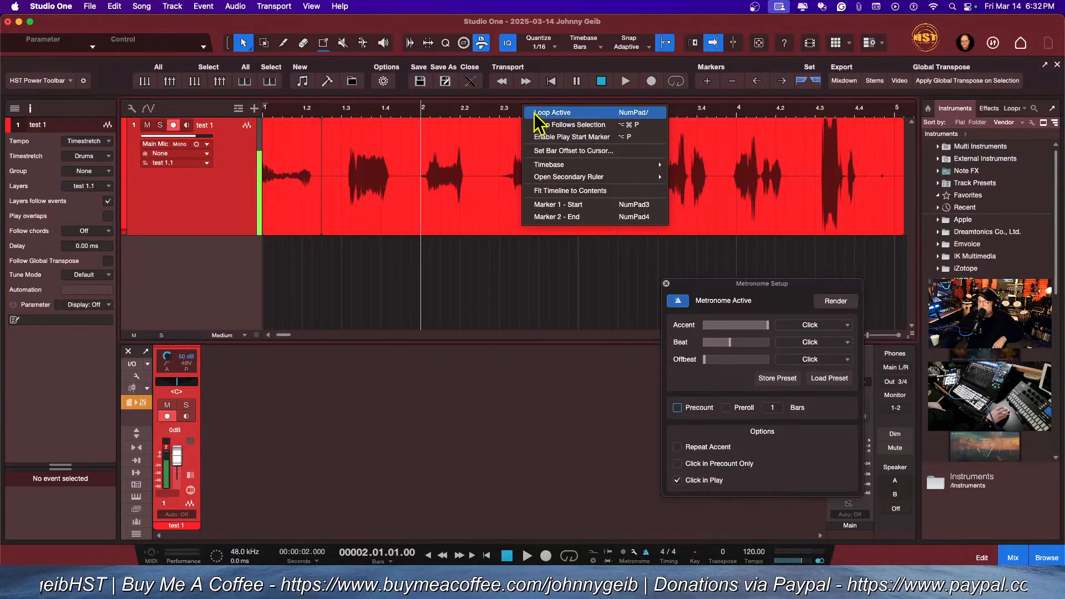
mouse_move(574, 165)
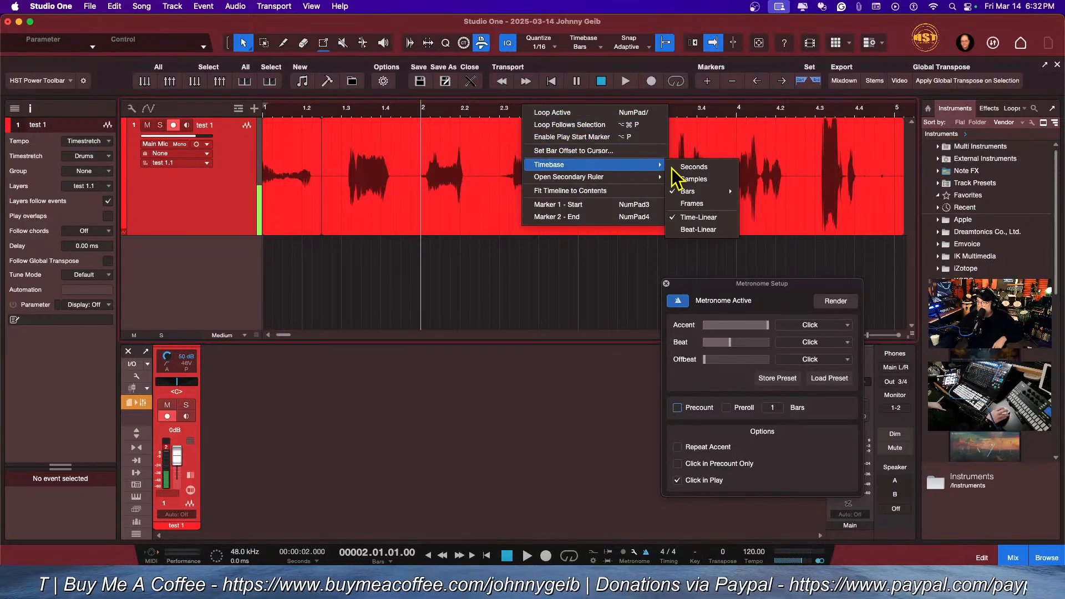
click(703, 168)
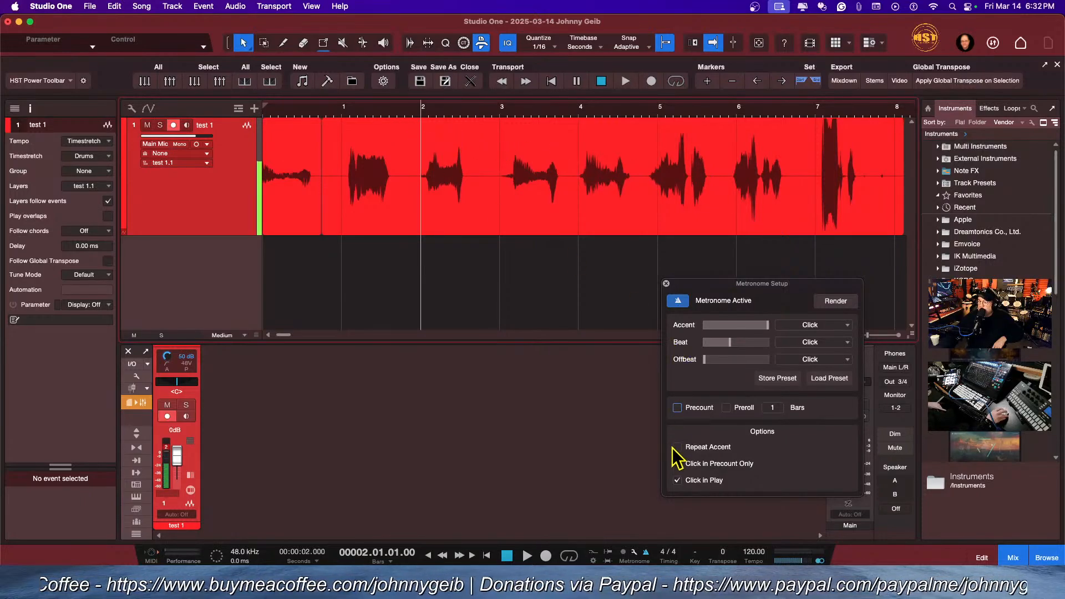
Step: Re-enable Precount, record a short precounted take from the 2-second mark, and undo it
click(677, 408)
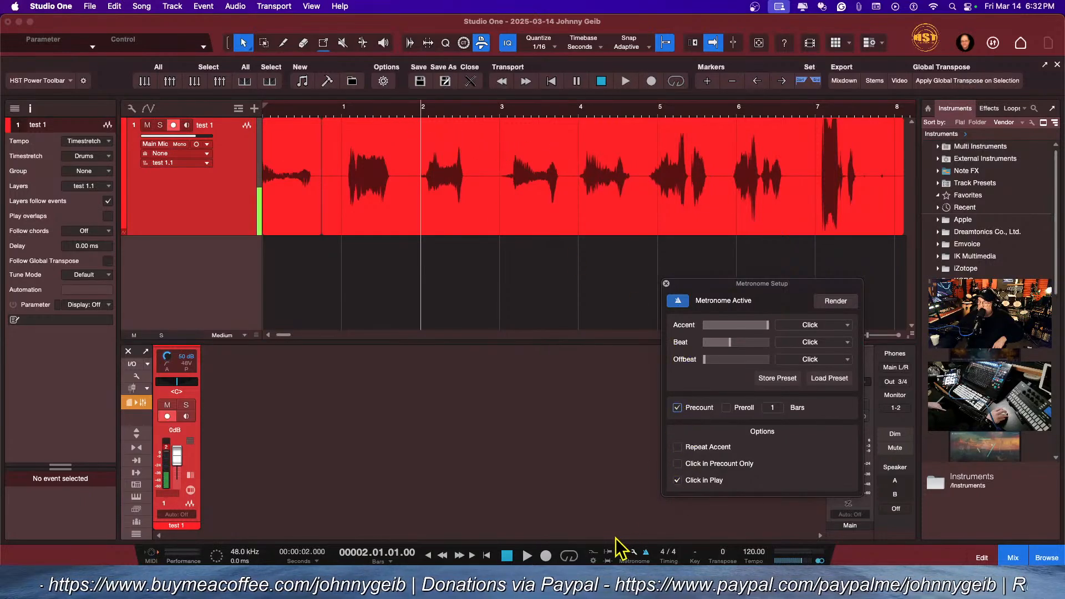
click(546, 555)
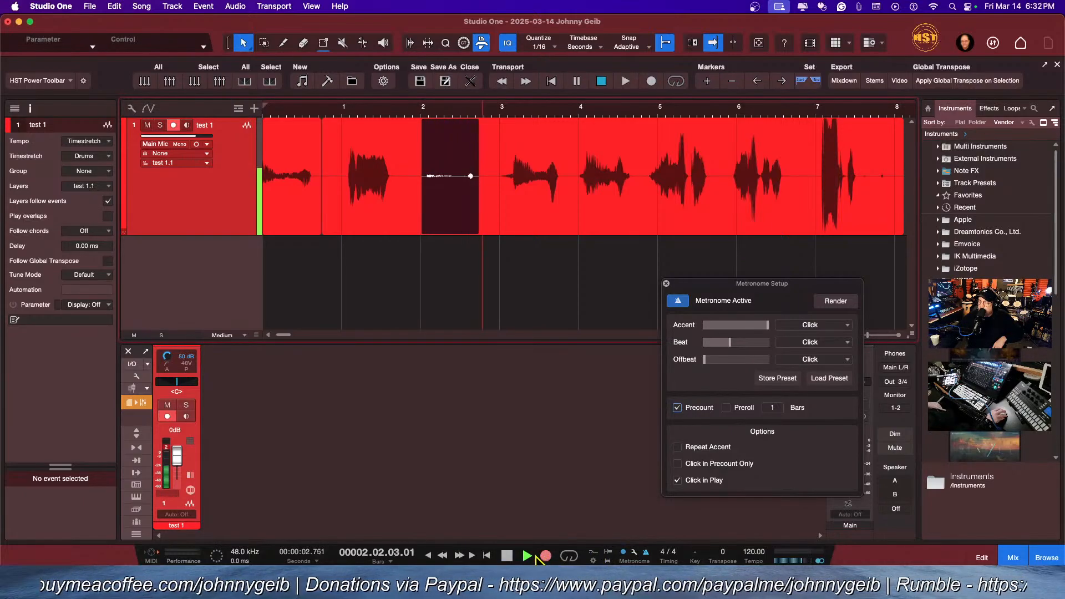
key(space)
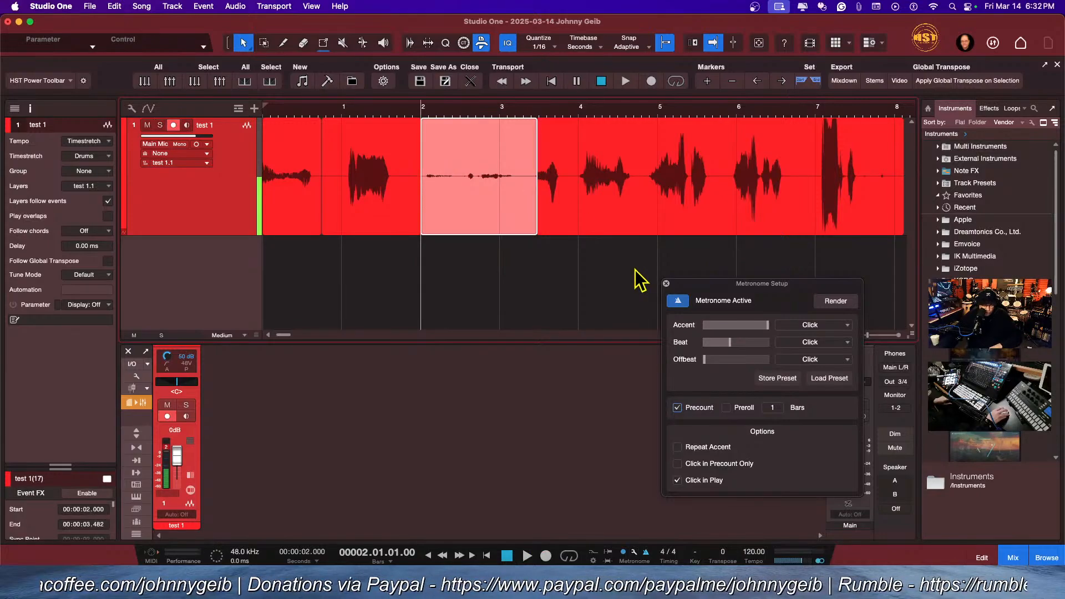
key(super+z)
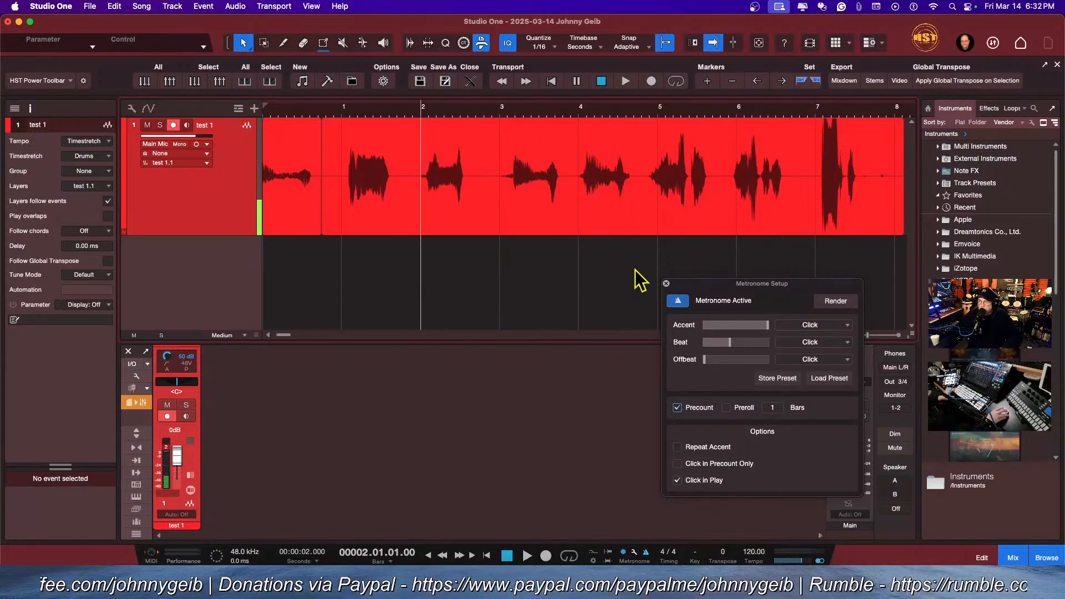
Step: Try a precounted recording from the 2.5-second mark and review the ruler's timebase options without changing them
click(460, 108)
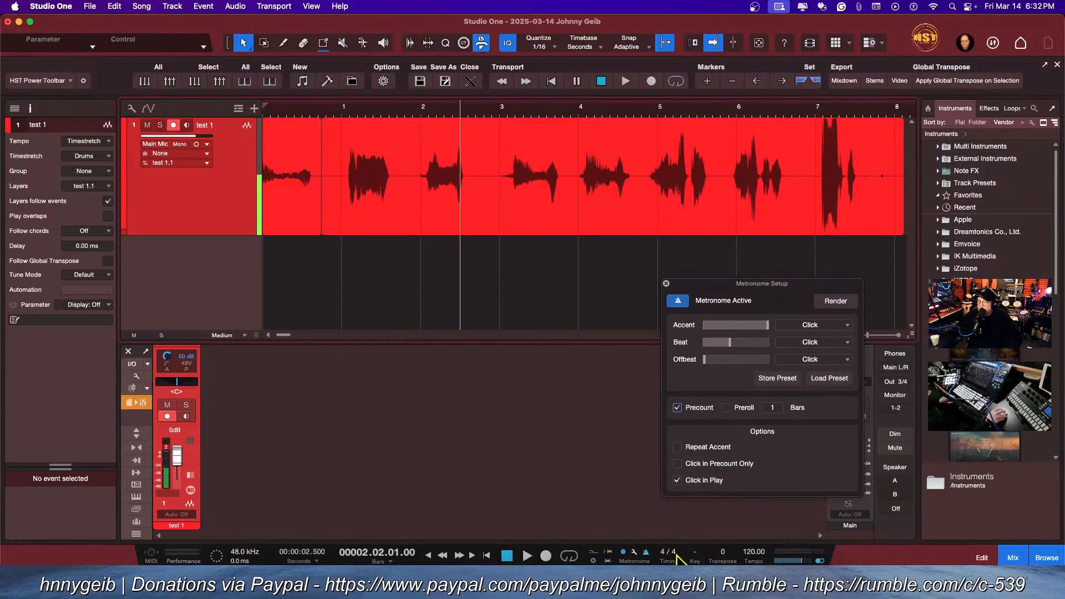
click(547, 556)
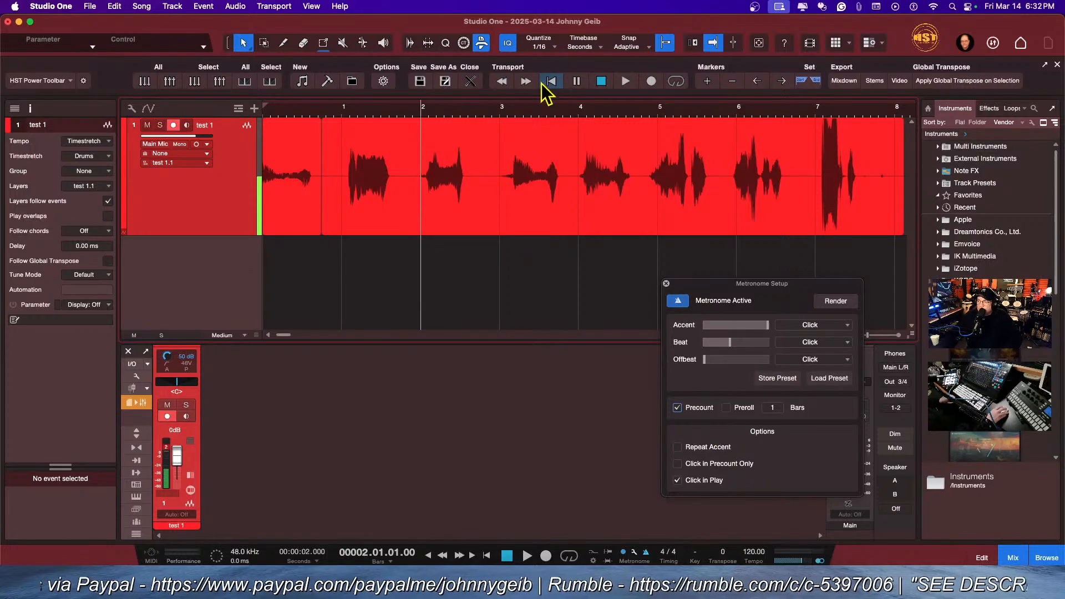
right_click(473, 110)
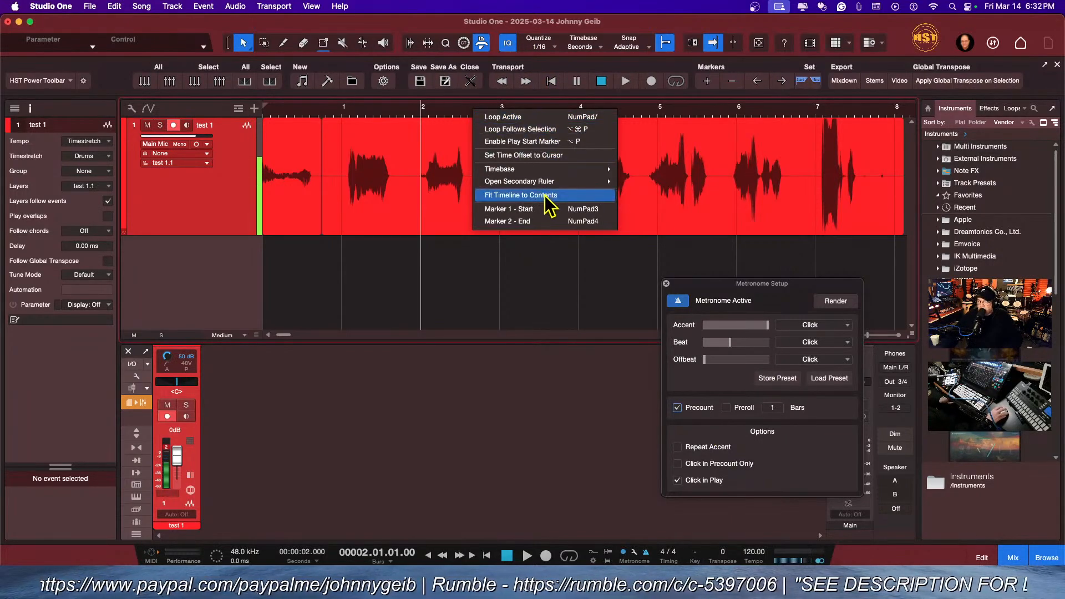
mouse_move(526, 174)
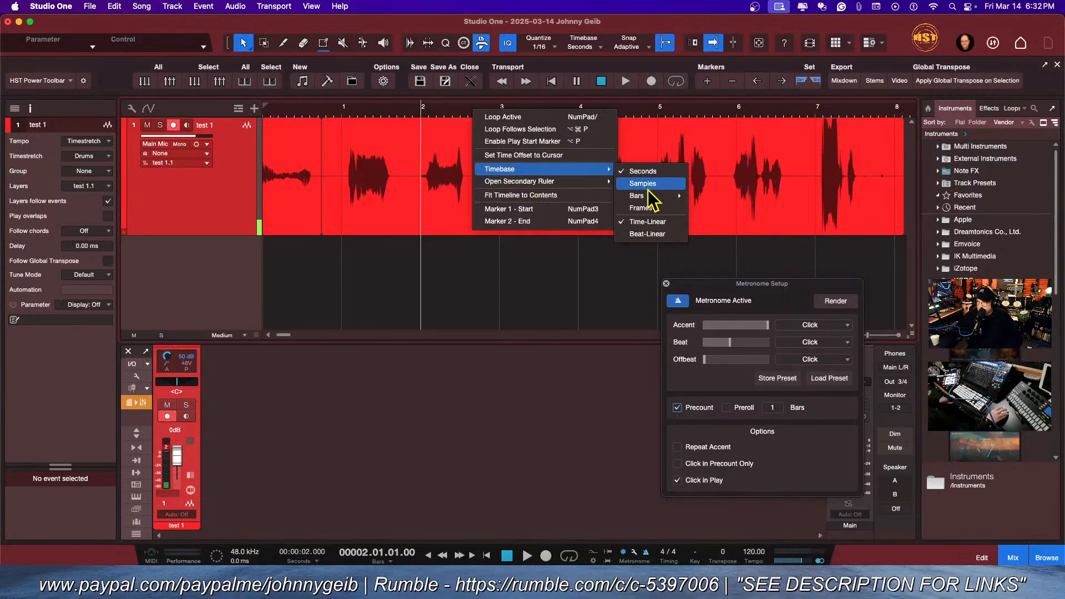
mouse_move(634, 199)
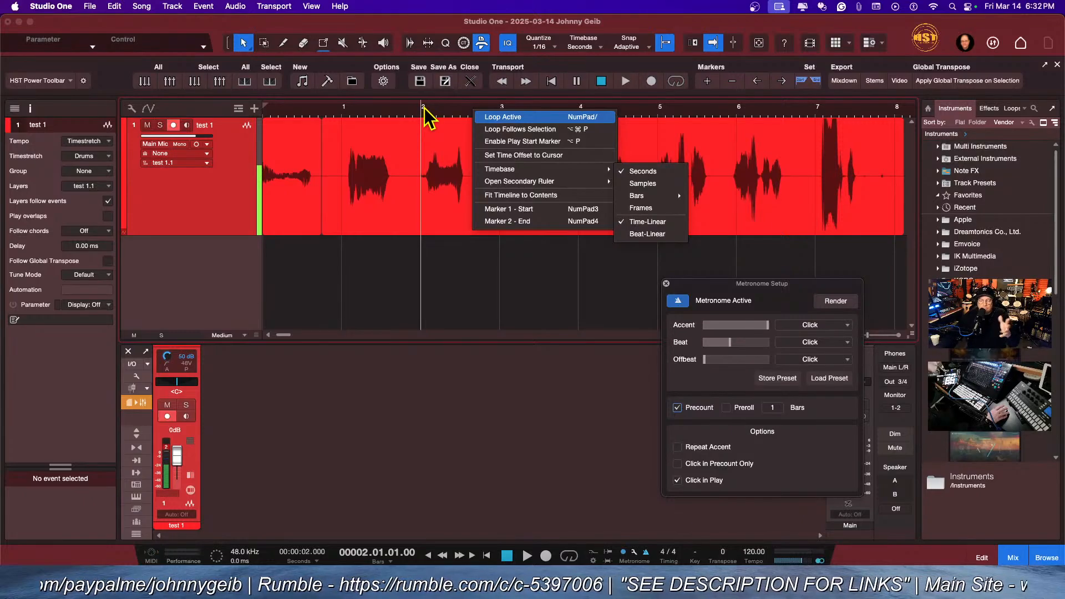
click(476, 286)
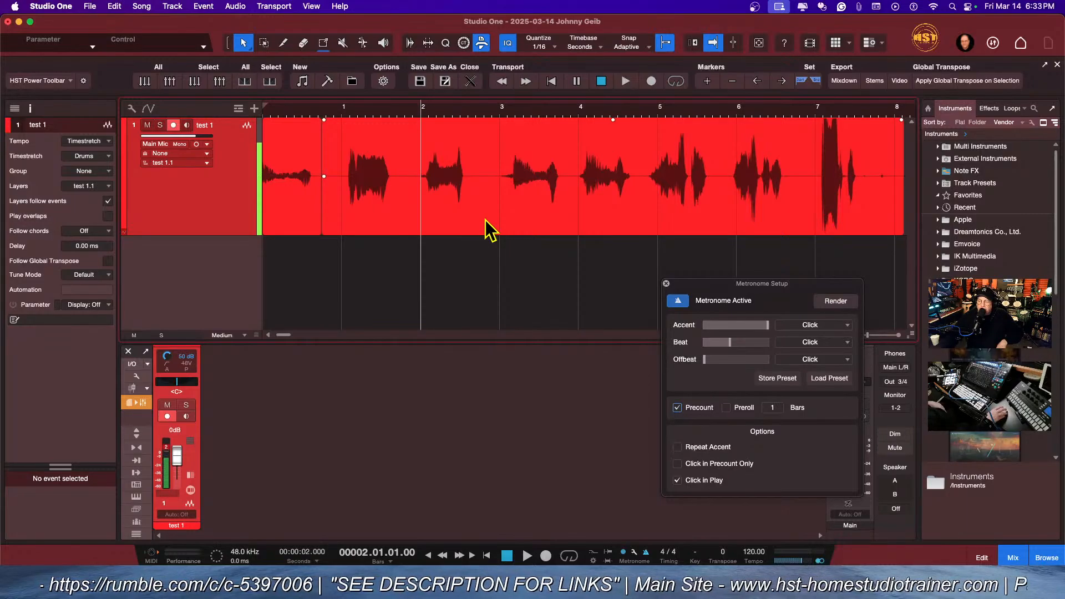
Step: Close the metronome settings and mark a loop range from 3 seconds to about 4.4 seconds on the ruler
click(666, 283)
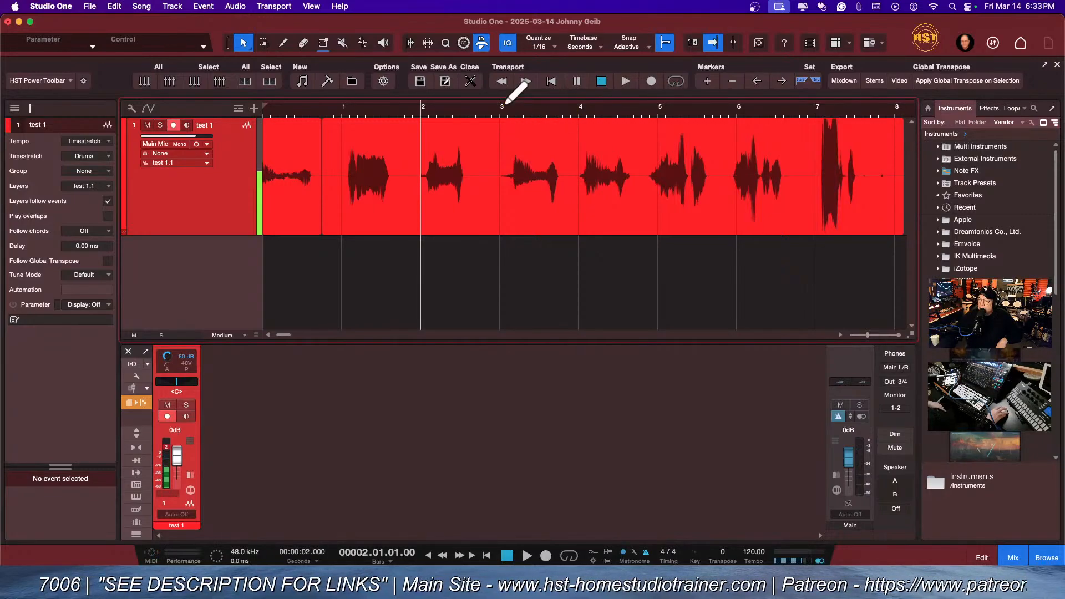
drag(503, 103, 614, 106)
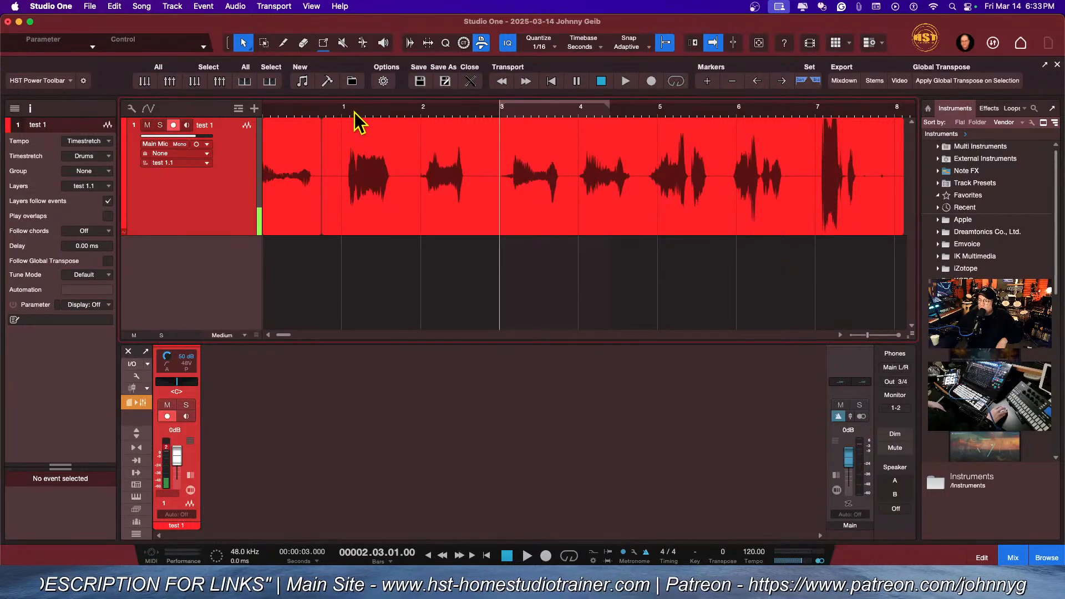
Step: Set the ruler's timebase to Bars with a 1/4 grid
drag(289, 114, 305, 133)
right_click(443, 109)
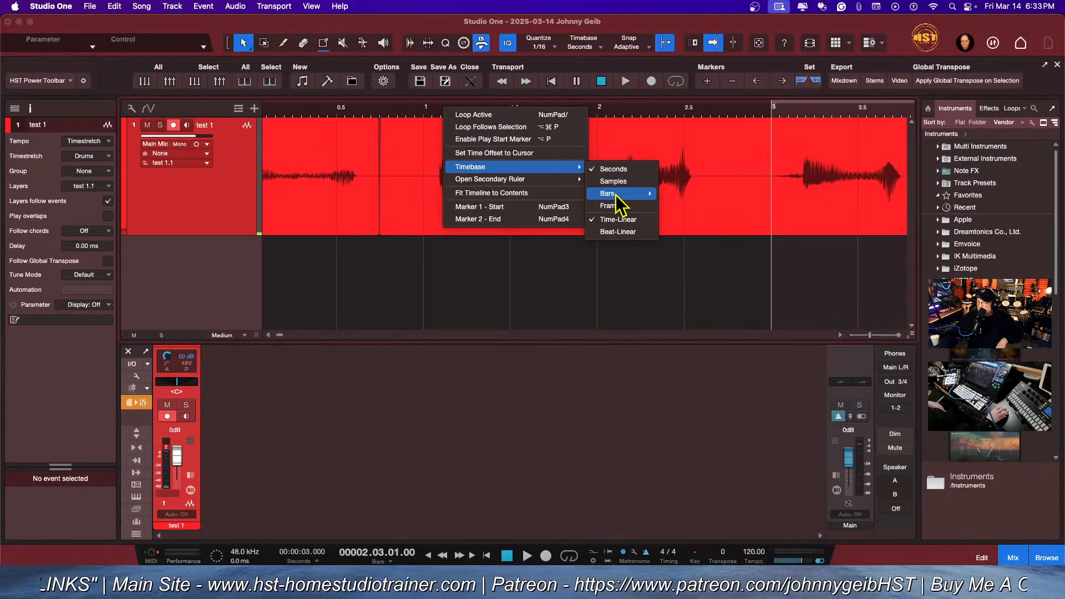
mouse_move(647, 194)
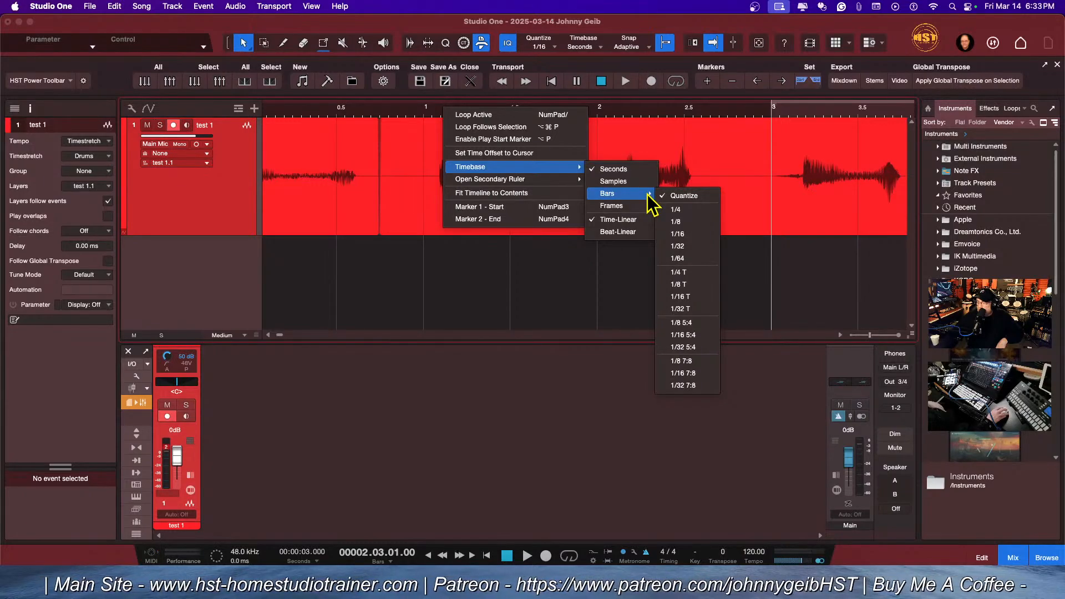
click(687, 210)
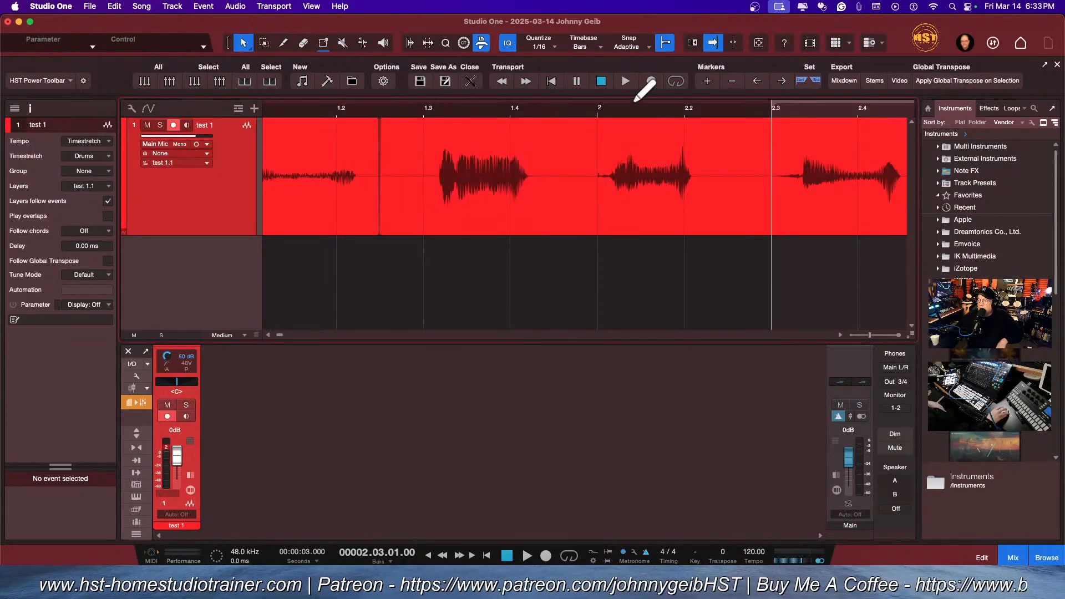
Step: Shorten the loop range to end just before bar 3, and play the take from 2.1 through that range
scroll(630, 105, down, 3)
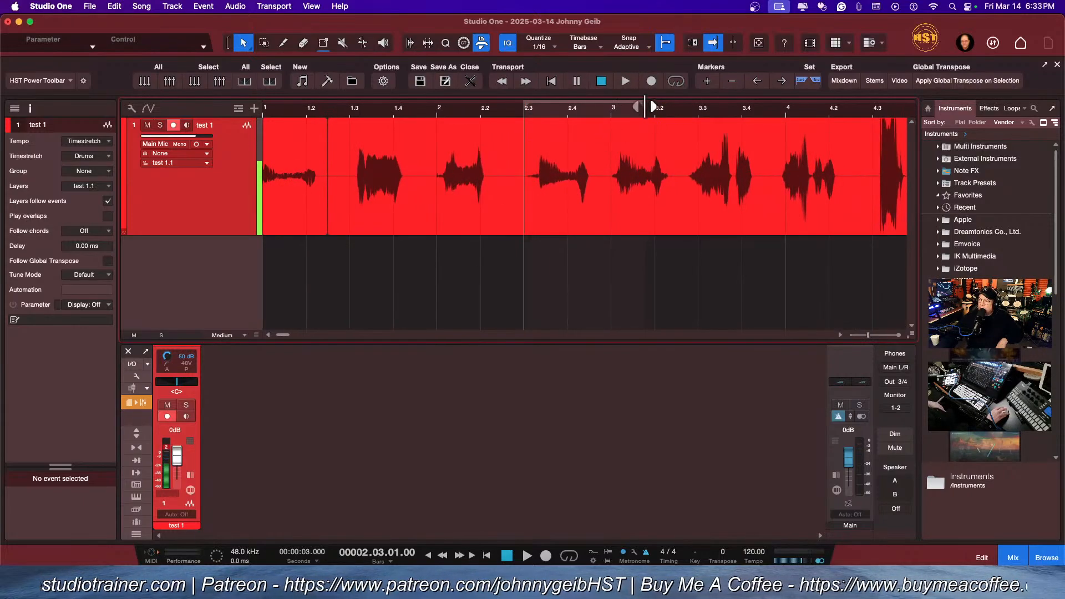
drag(649, 107, 605, 108)
click(436, 111)
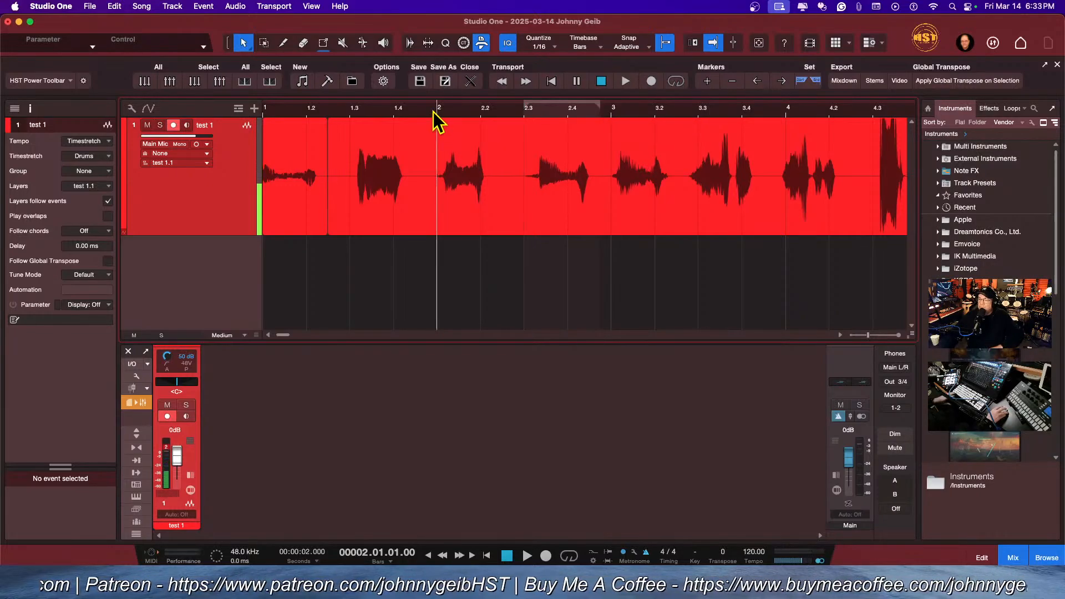
key(space)
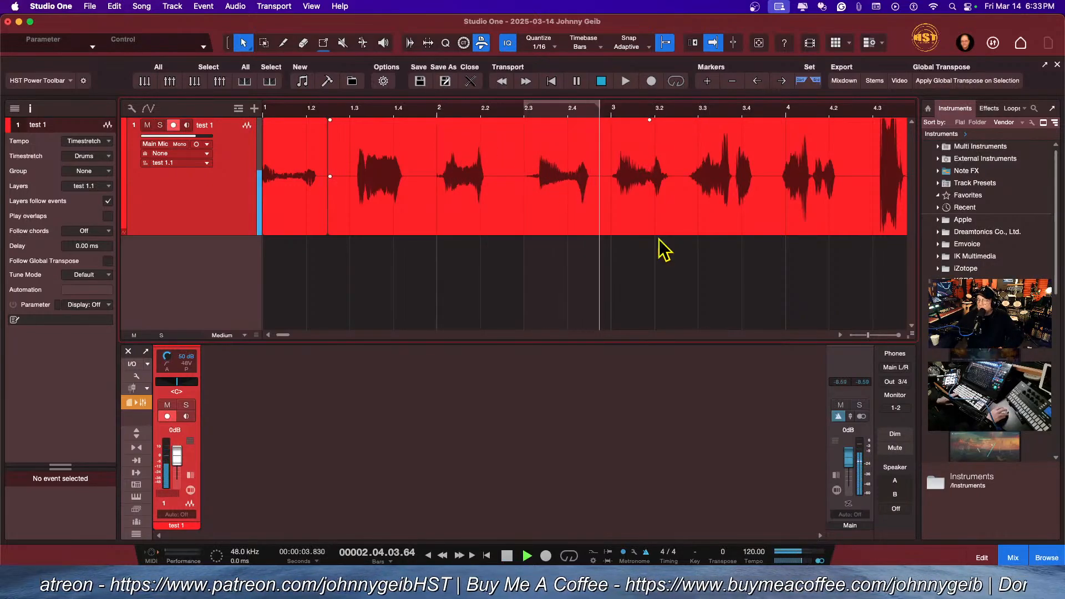
key(space)
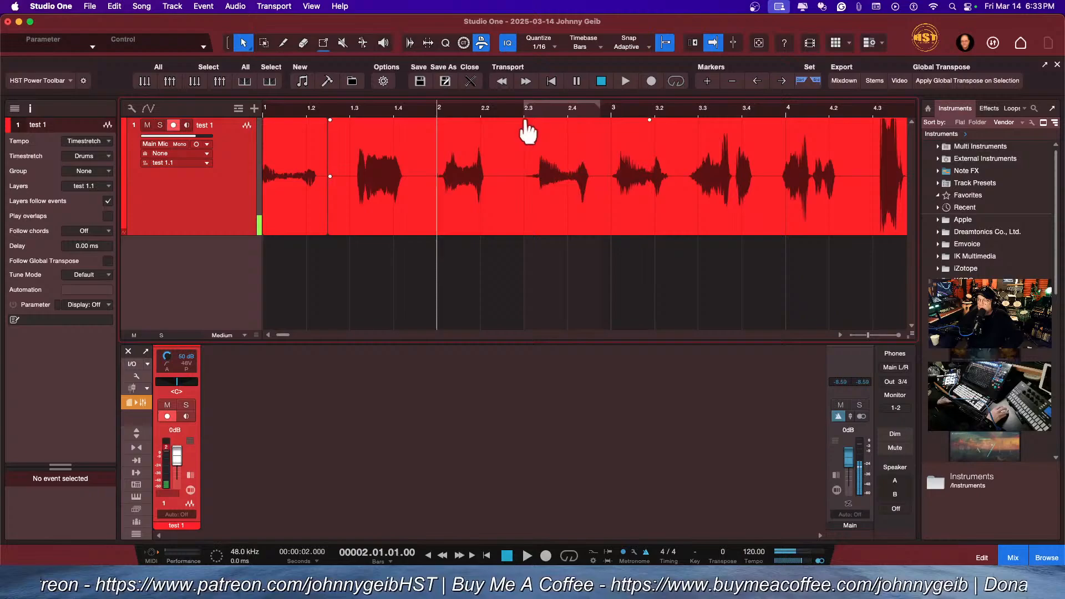
Step: Record a test punch from 2.1 over the range from 2.3 to just before bar 3, and undo it
click(608, 561)
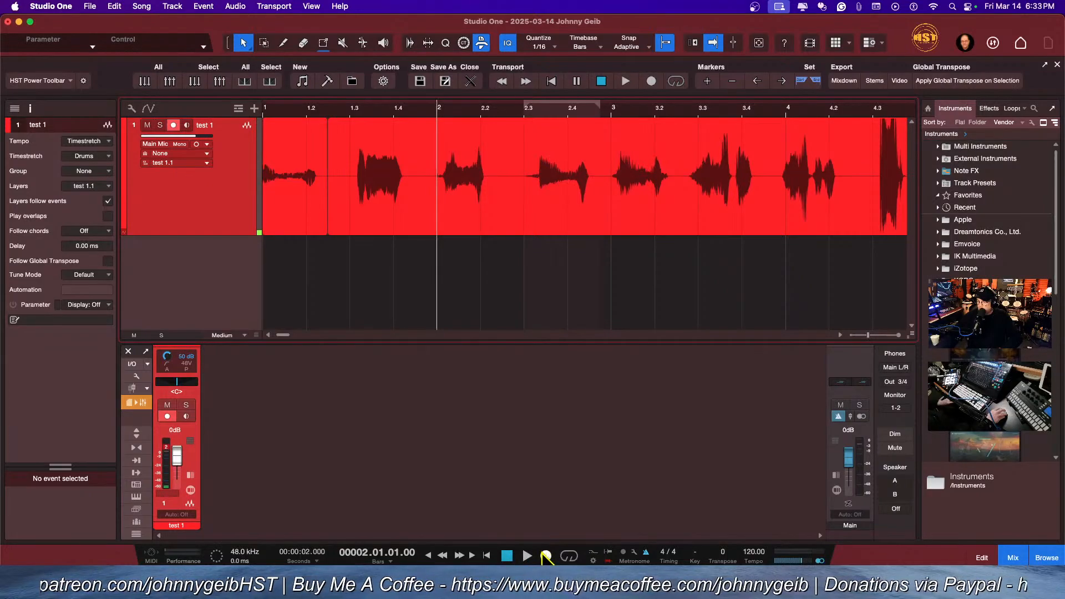
click(546, 555)
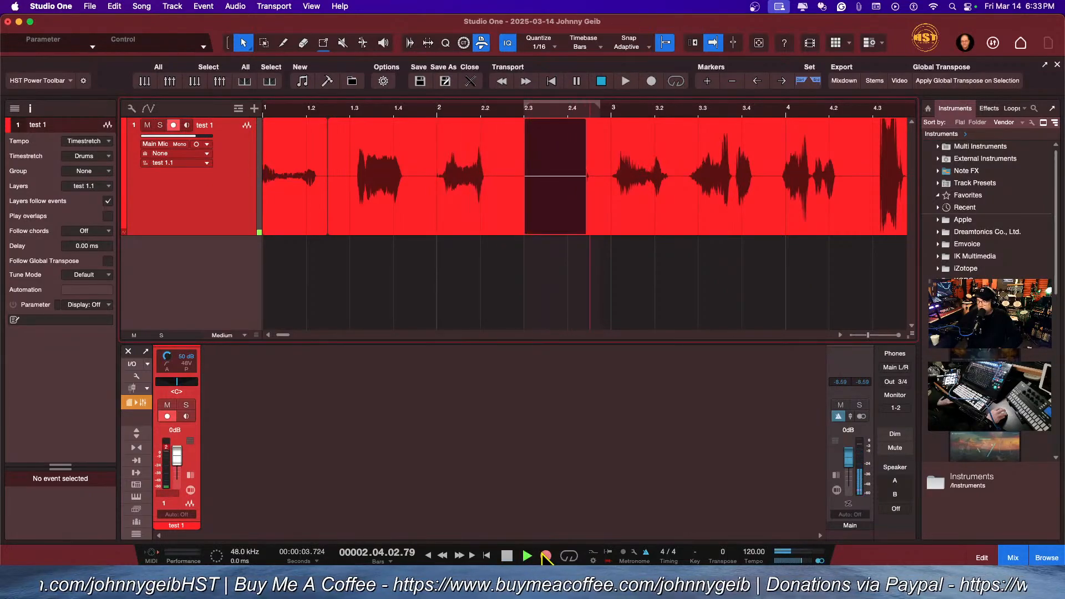
key(space)
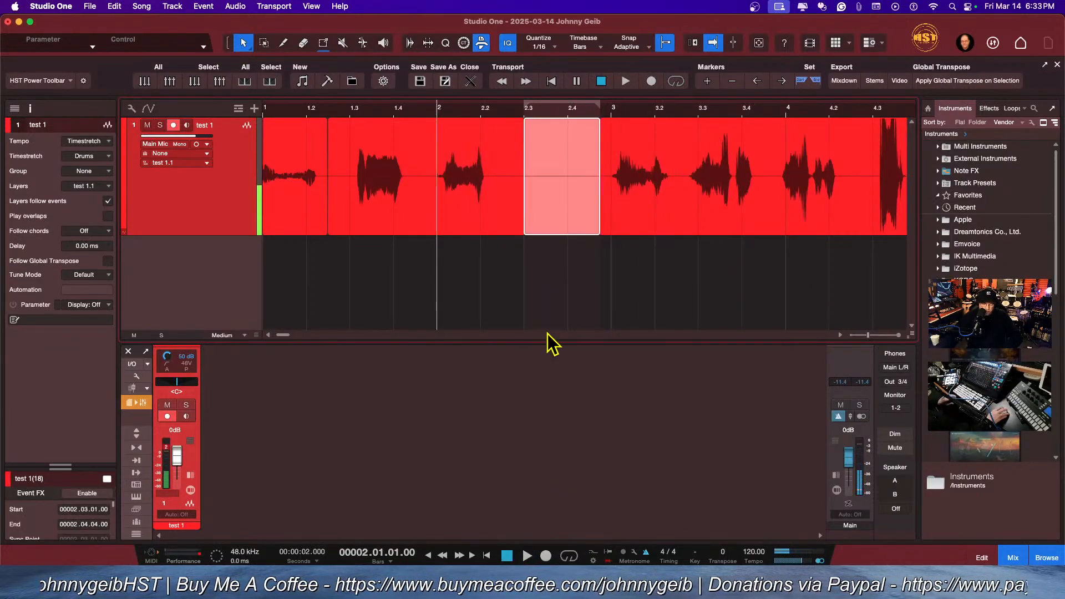
key(super+z)
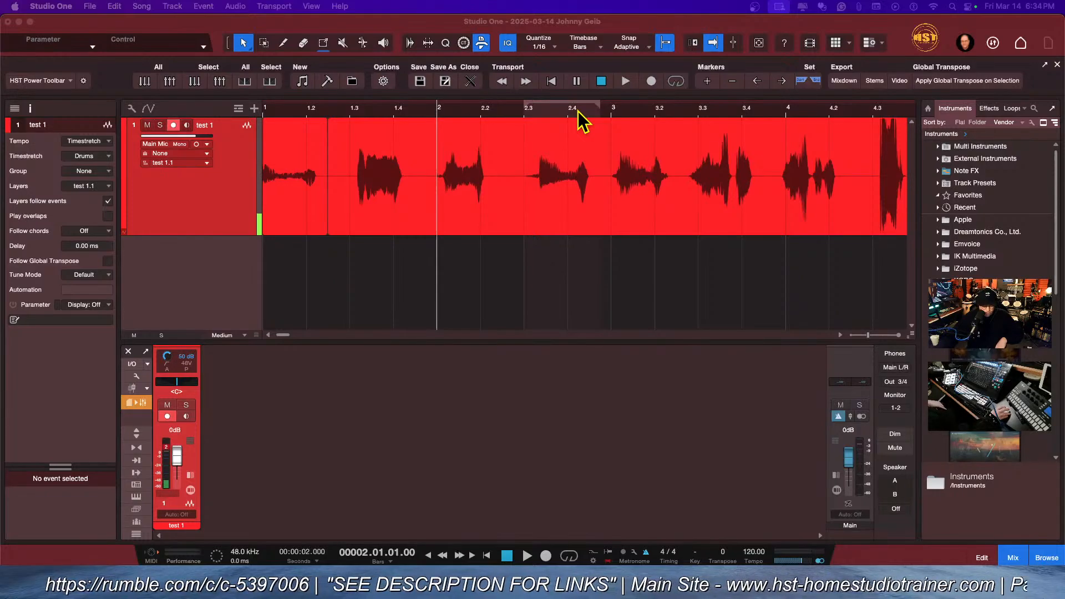
Step: Return the playback cursor to bar 1 and activate the loop with its range from 2.2 to bar 3
scroll(555, 107, down, 1)
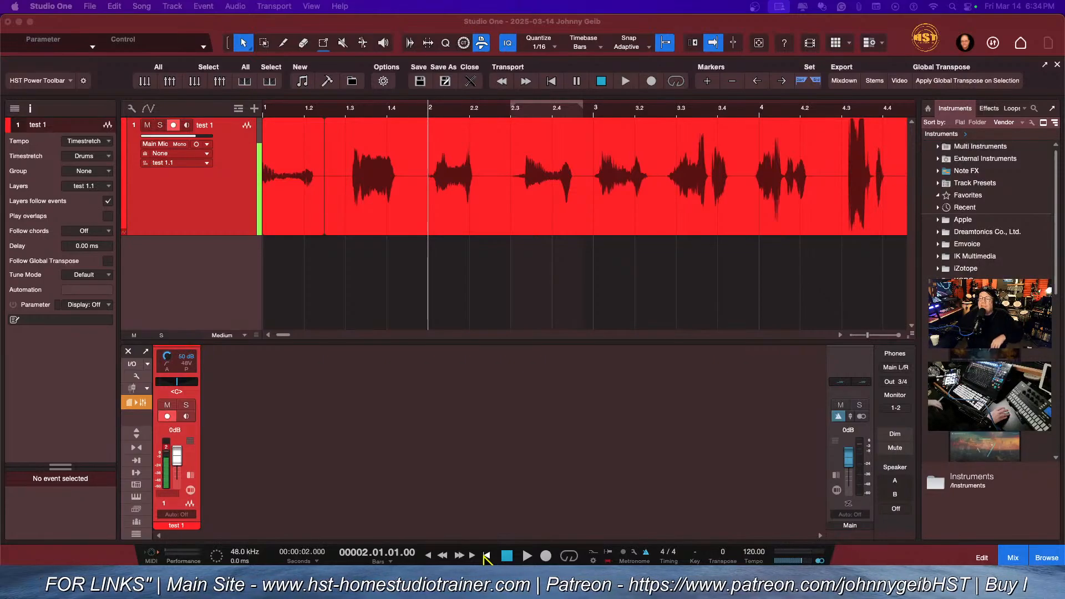
click(278, 337)
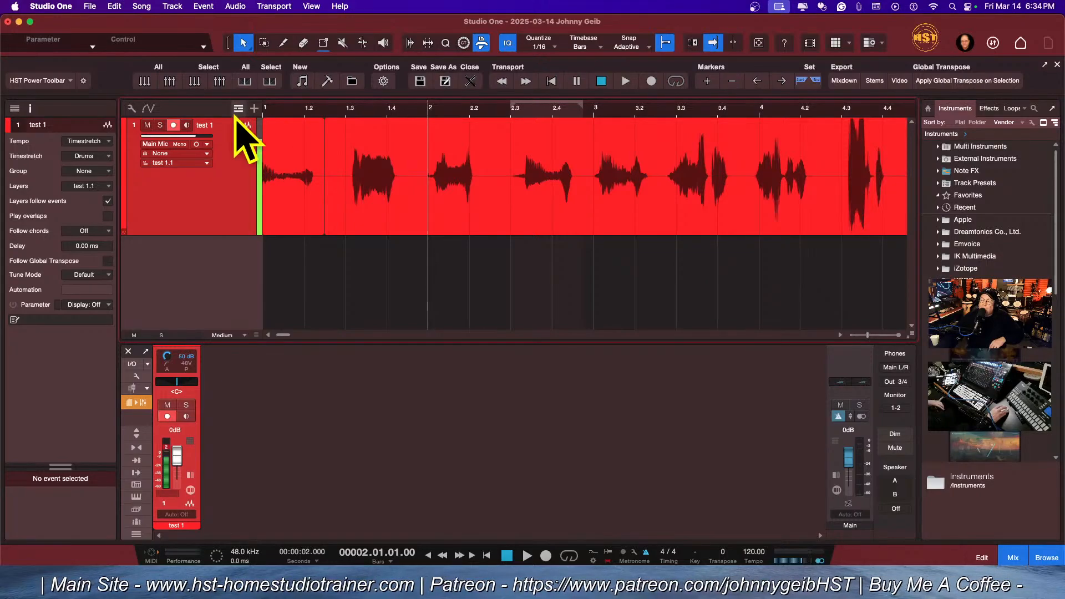
key(comma)
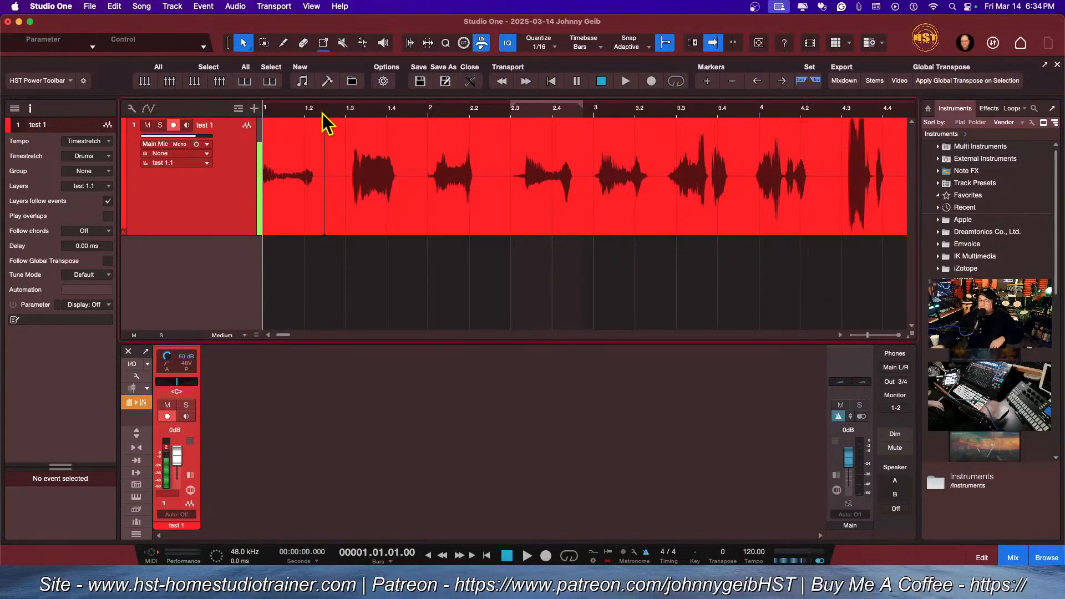
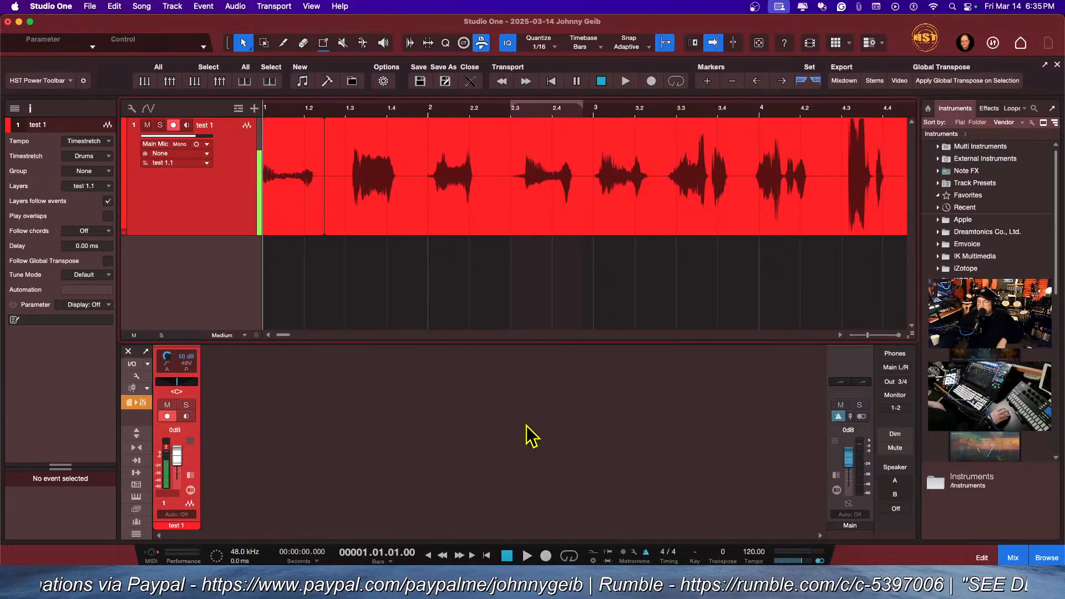
click(570, 558)
drag(511, 106, 473, 104)
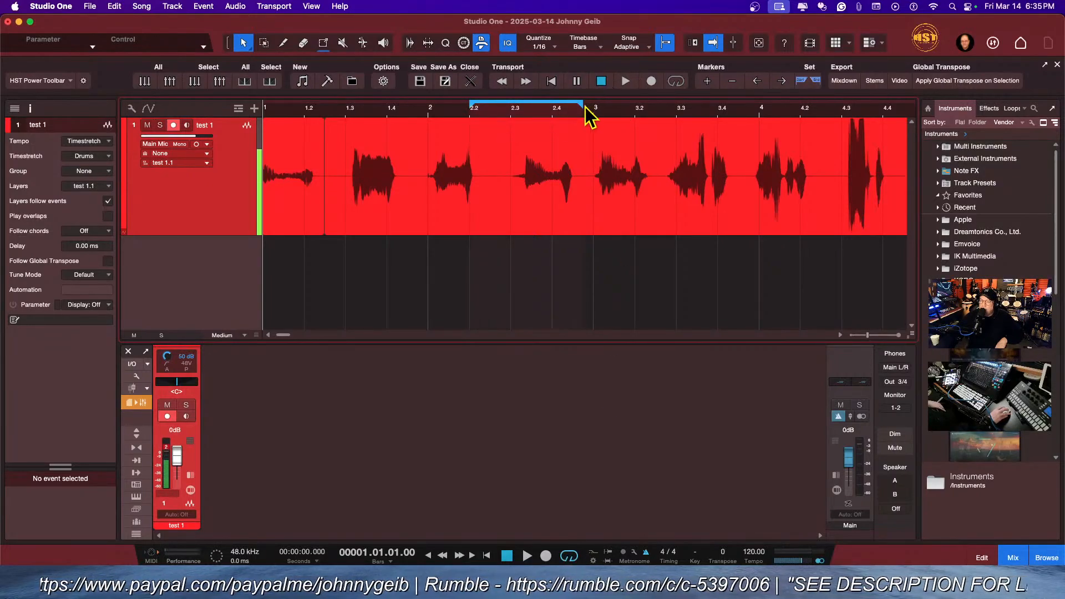
drag(582, 107, 594, 107)
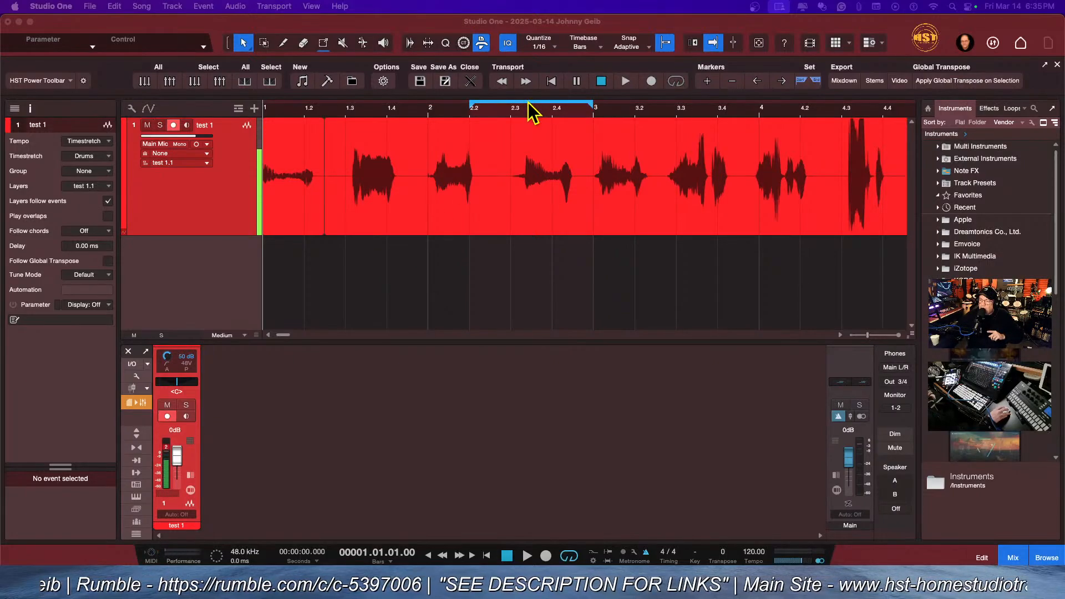
Step: Place the playback cursor at 2.2 and set the loop range from 1.3 to 2.2
click(472, 108)
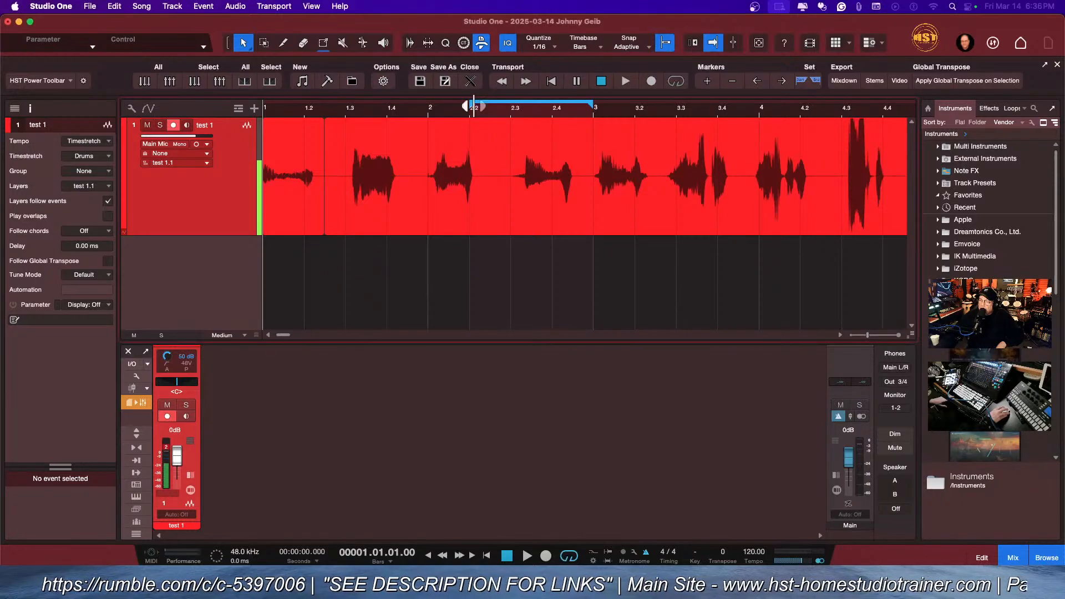
drag(471, 108, 349, 109)
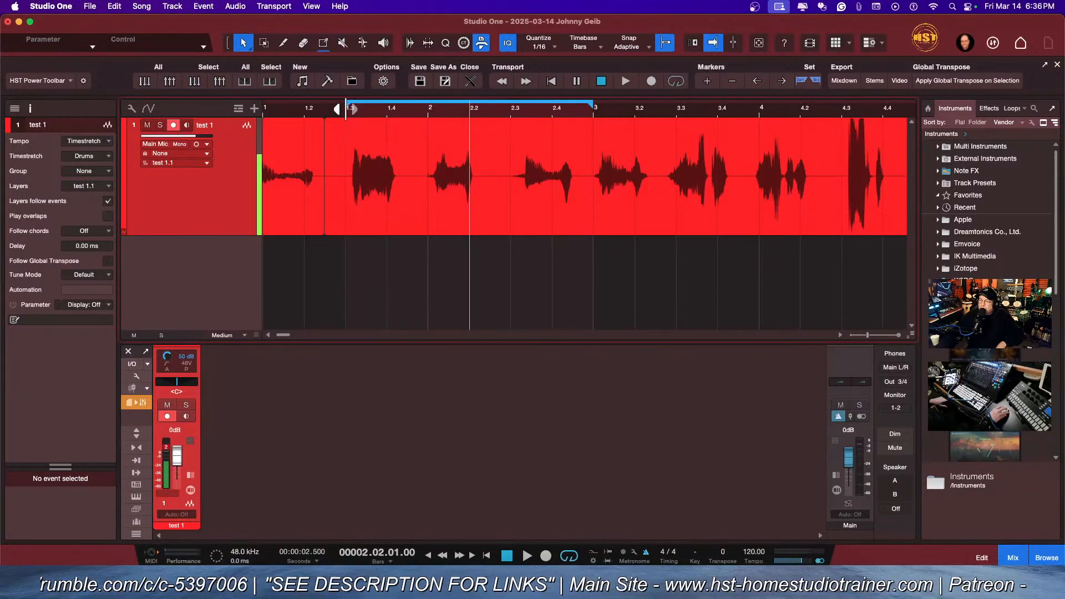
drag(592, 109, 472, 111)
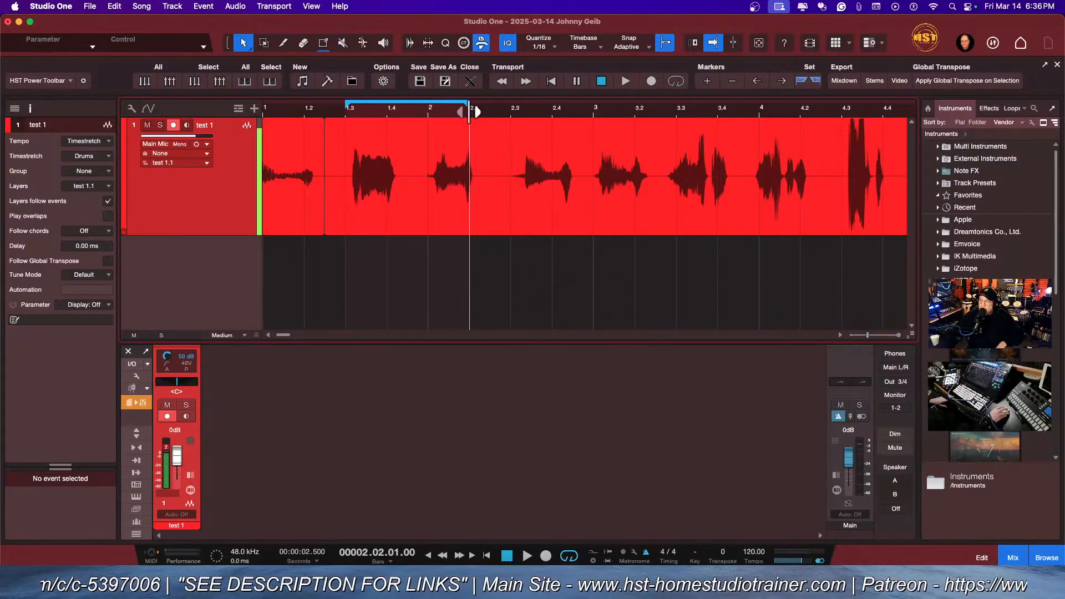
right_click(406, 102)
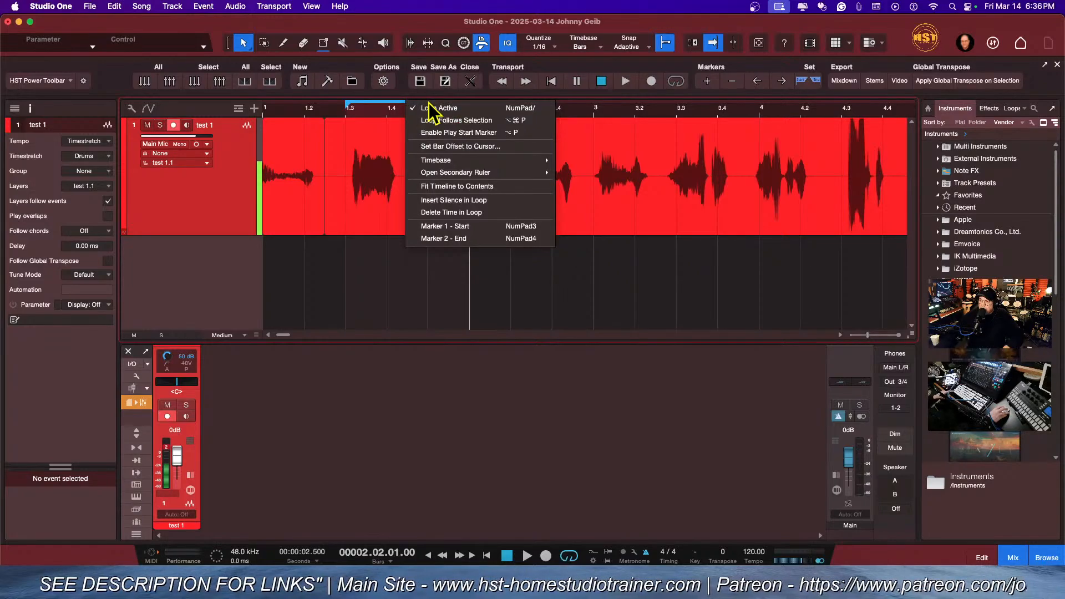
click(375, 138)
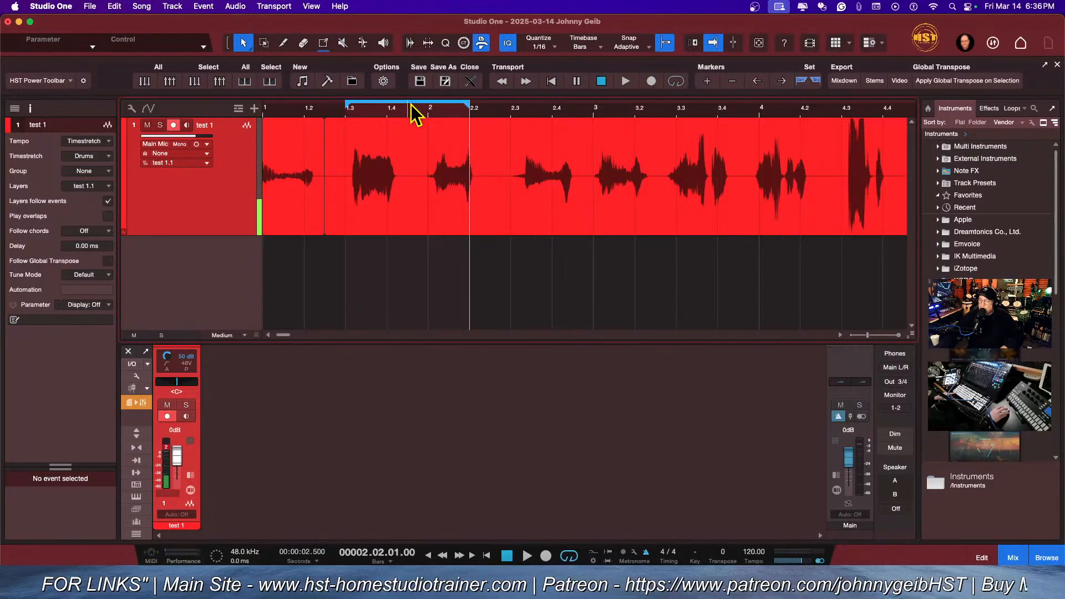
Step: Slide the loop range along the ruler, resize it to one full bar, and place it from bar 3 to bar 4
mouse_move(468, 103)
mouse_down()
mouse_move(422, 108)
mouse_move(473, 113)
mouse_up()
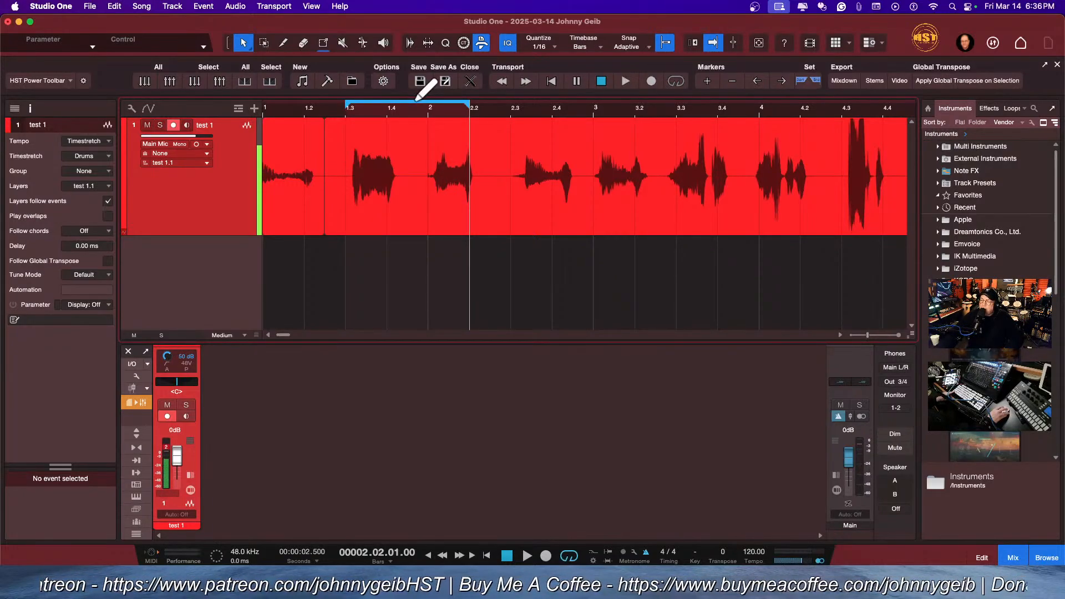
mouse_move(419, 112)
mouse_down()
mouse_move(677, 111)
mouse_move(430, 111)
mouse_move(586, 109)
mouse_move(398, 122)
mouse_move(435, 118)
mouse_up()
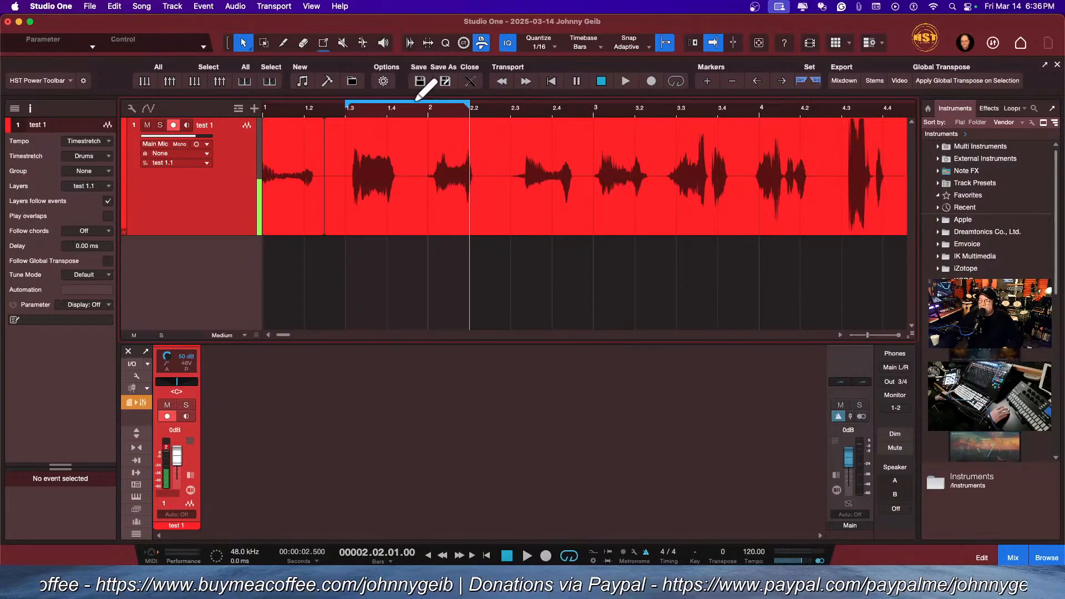
drag(419, 113, 562, 118)
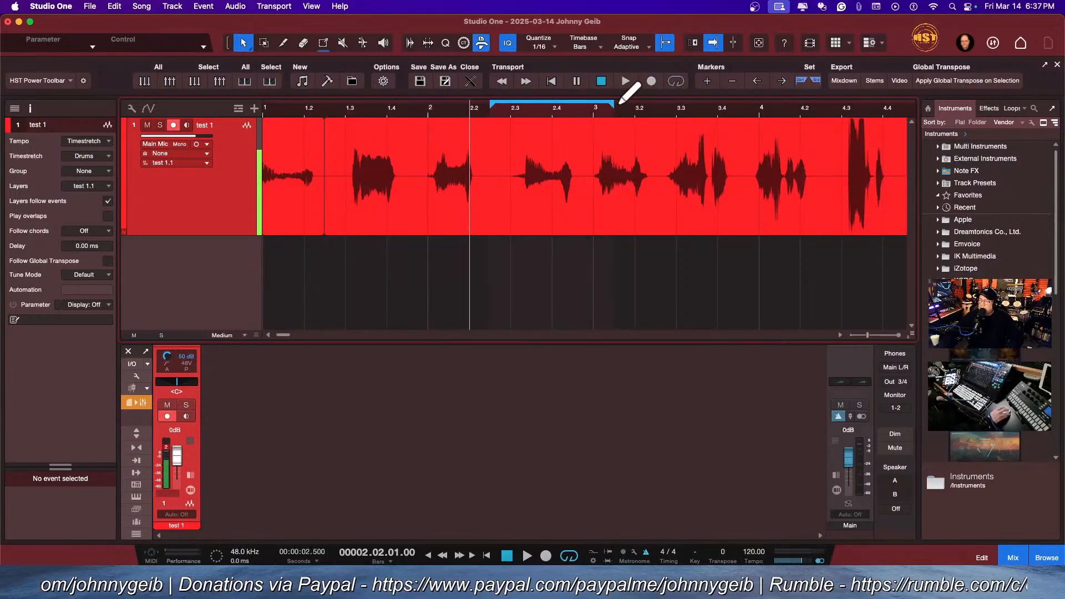
drag(494, 108, 428, 115)
drag(663, 108, 593, 113)
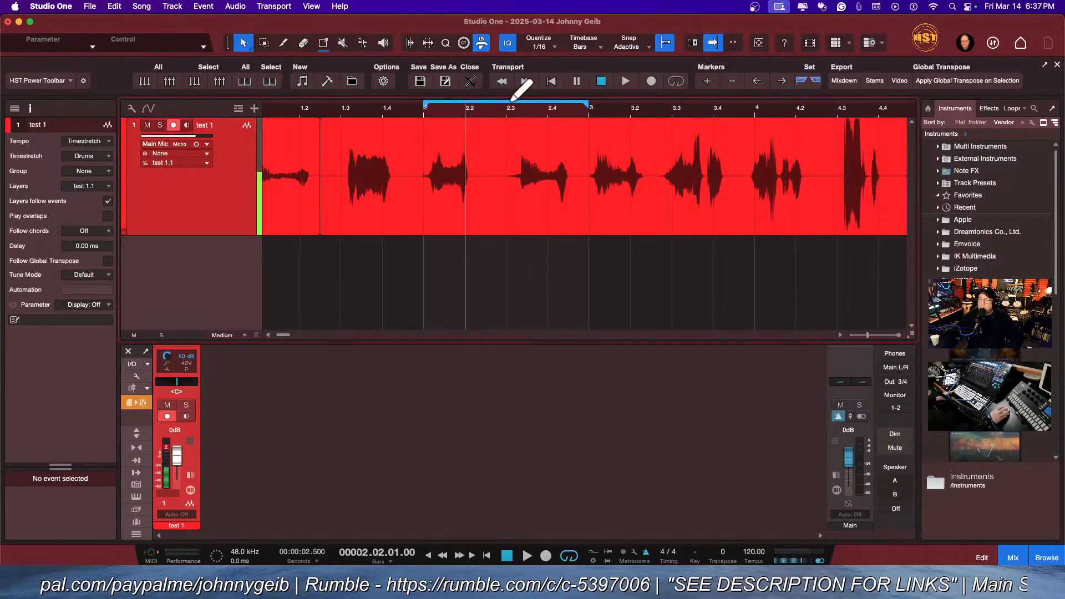
drag(514, 113, 673, 127)
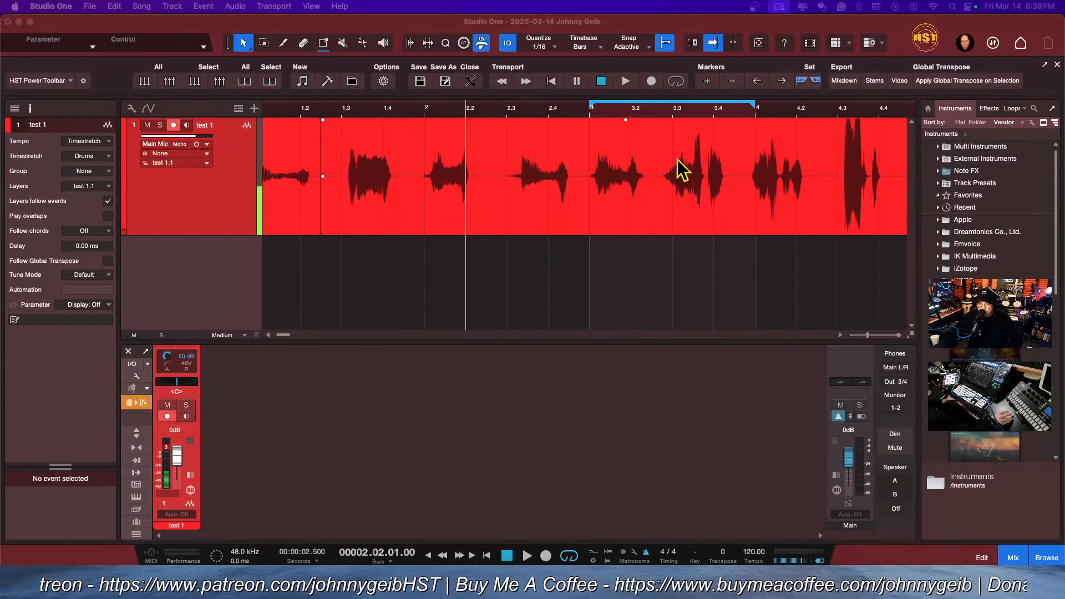
Step: Try recording from 2.2, ahead of the active loop range, and remove the new take
scroll(677, 161, right, 1)
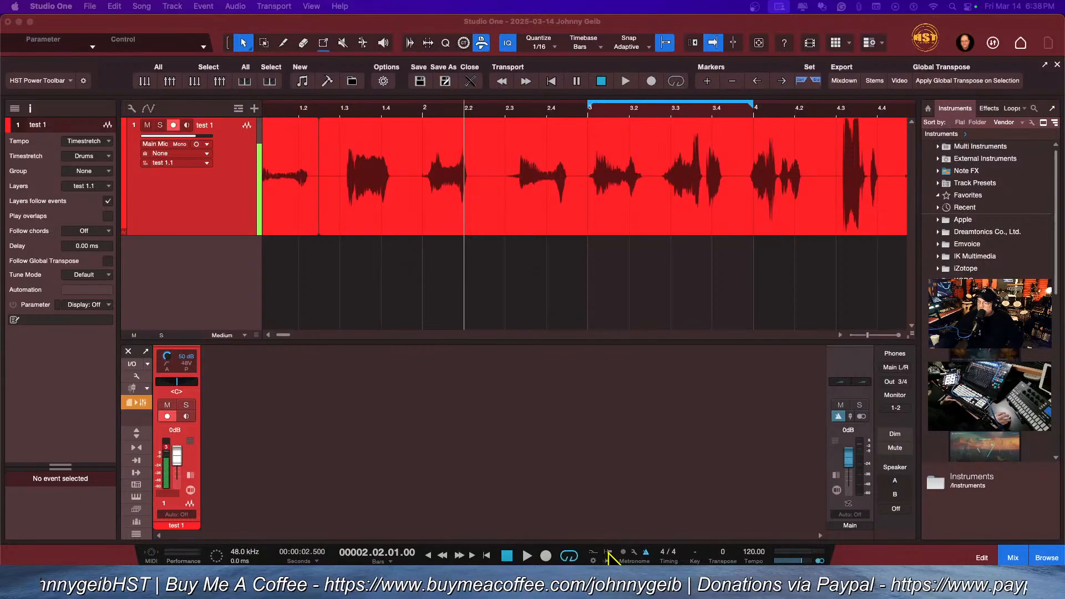
click(630, 507)
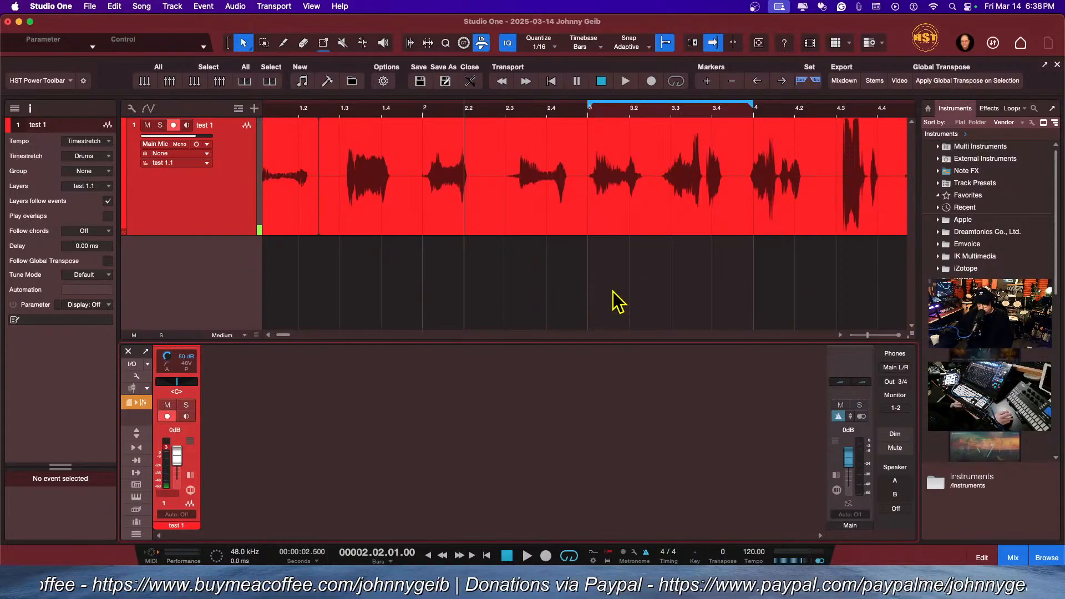
click(546, 553)
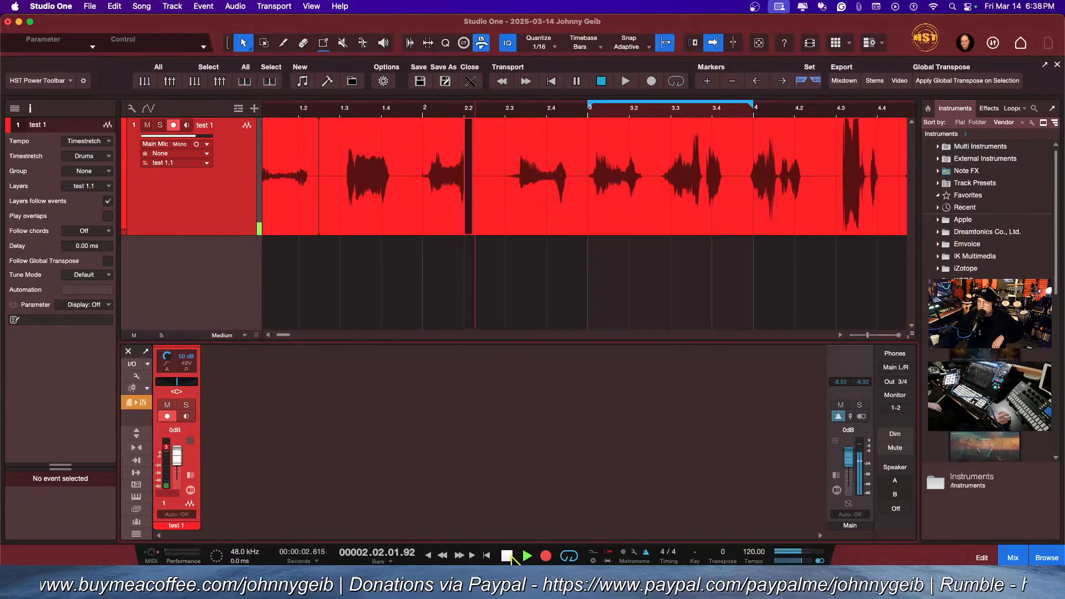
click(506, 556)
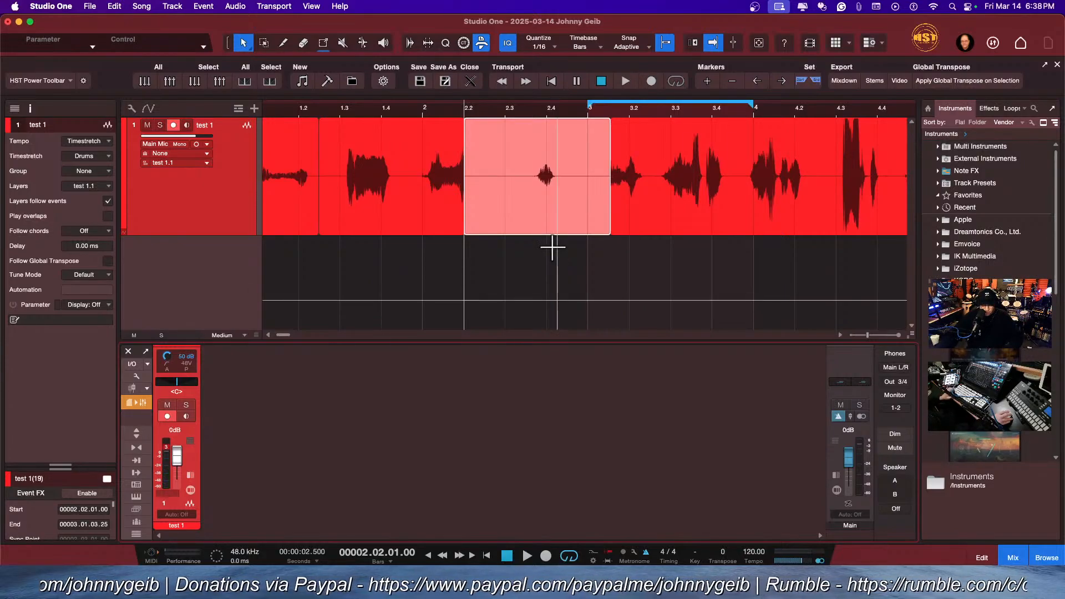
key(Delete)
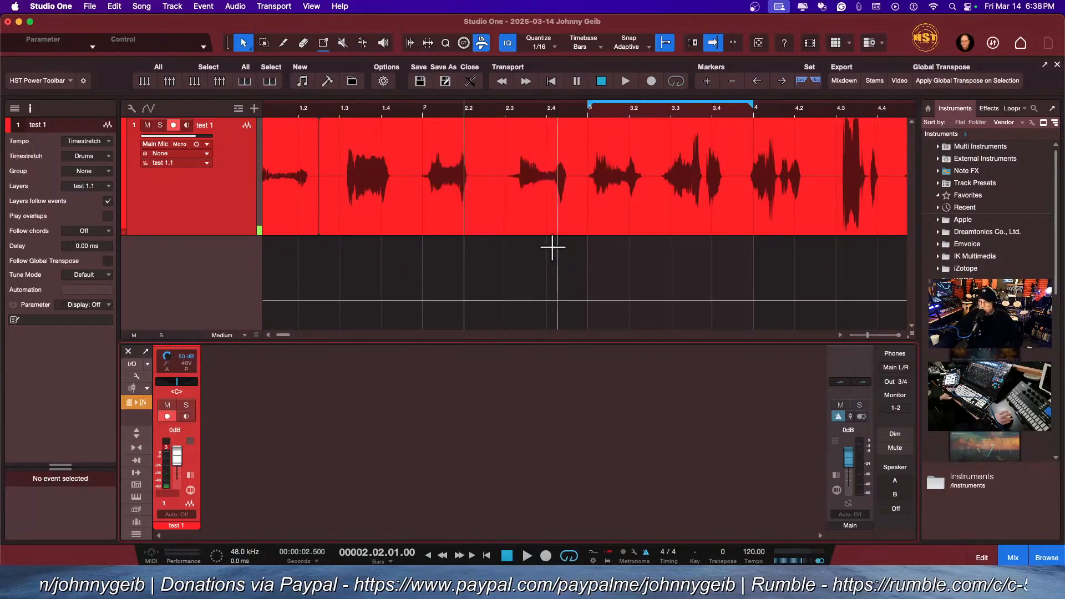
Step: Try a loop recording from bar 3 across the bar 3 to bar 4 range, and undo it
click(589, 111)
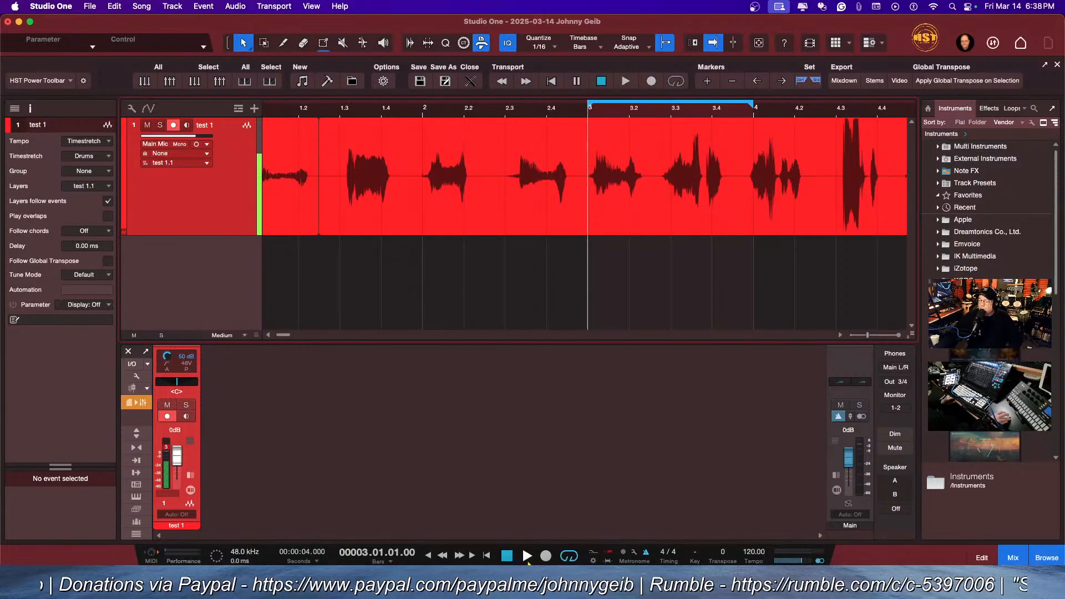
click(528, 560)
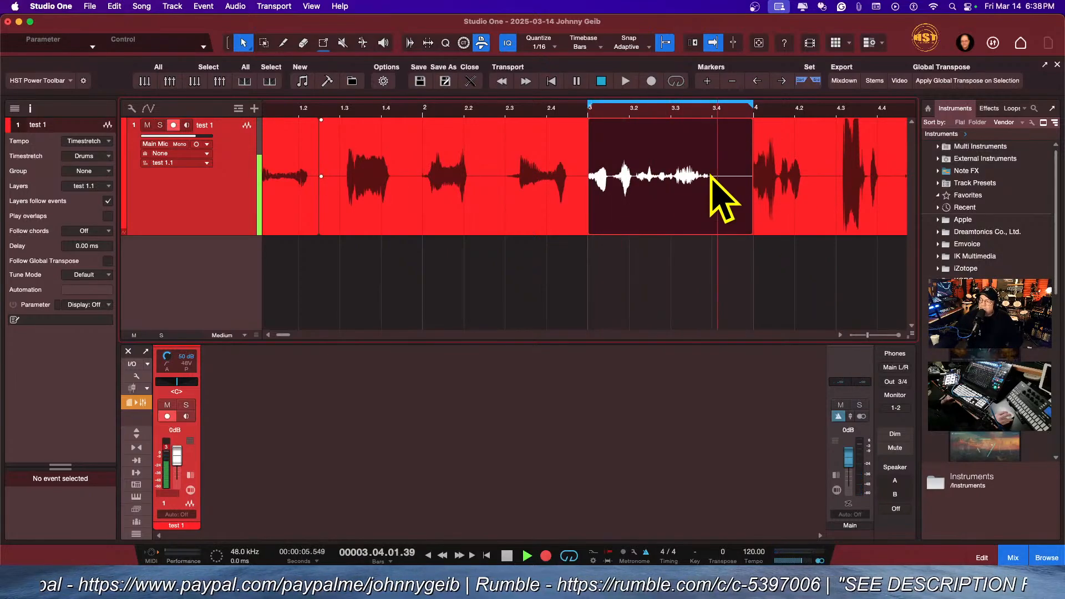
click(662, 225)
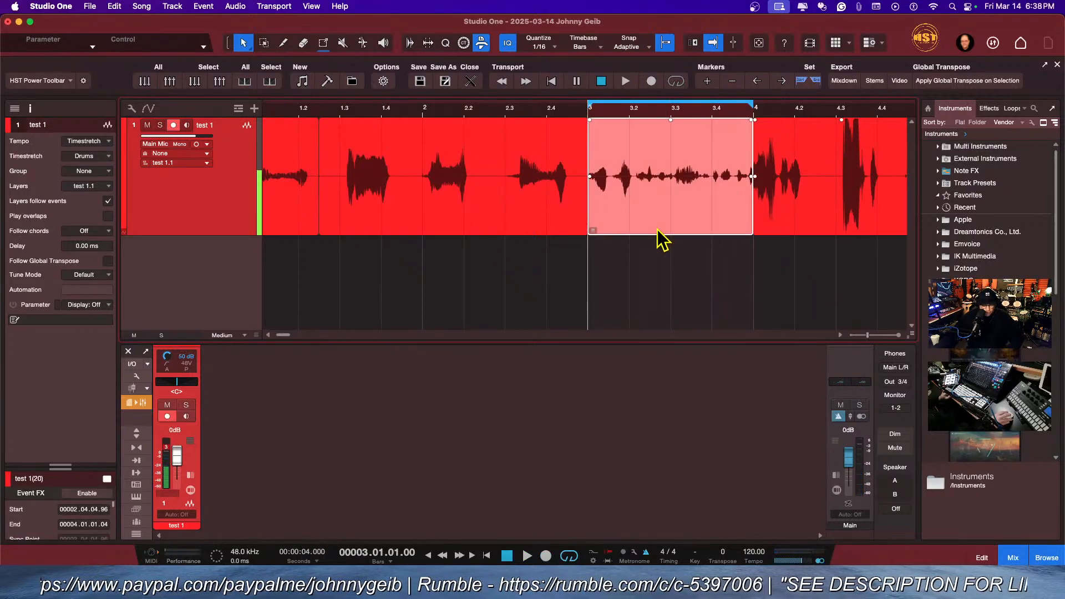
key(super+z)
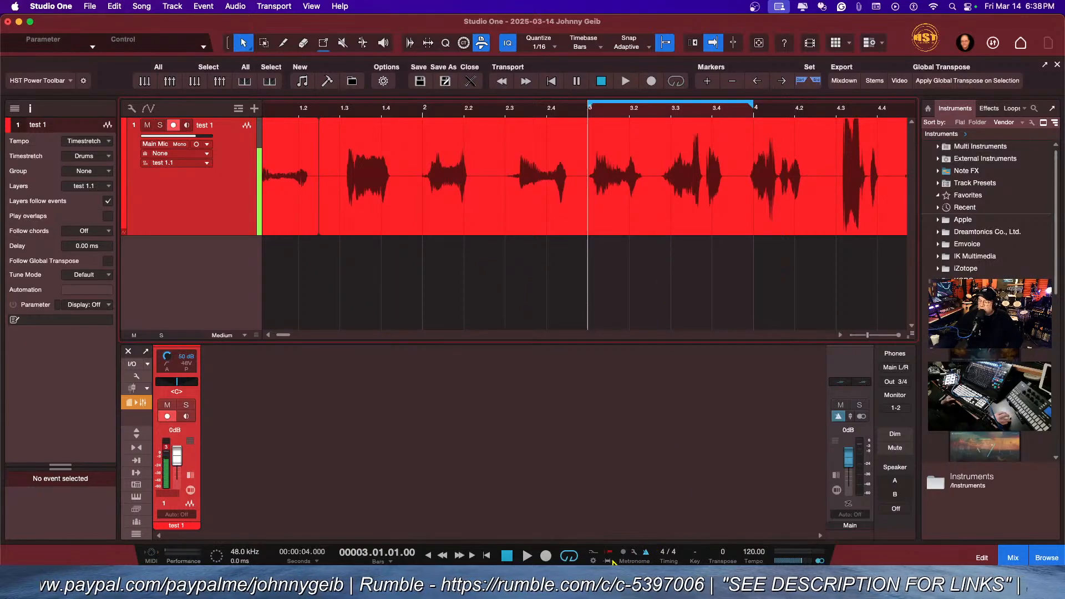
Step: Deactivate the loop, record a test take from bar 3 past bar 4, and undo the recording
click(573, 555)
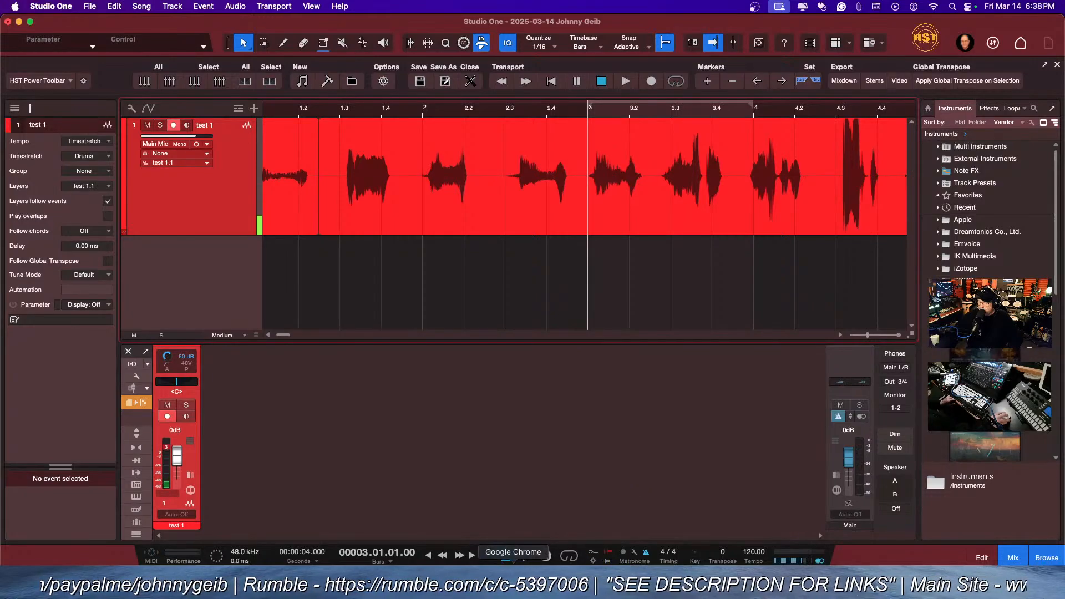
key(space)
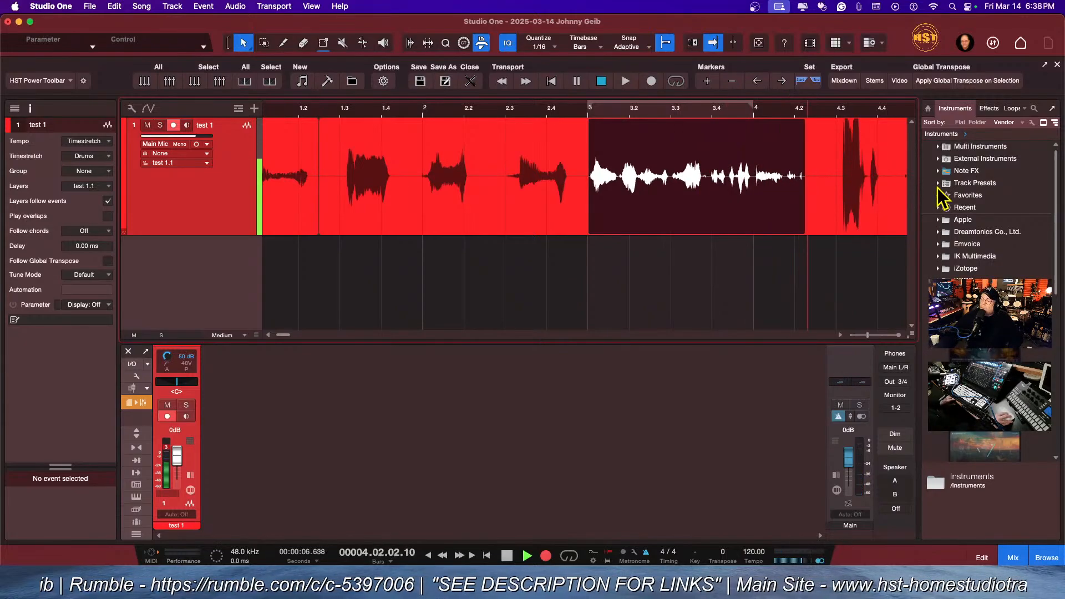
key(space)
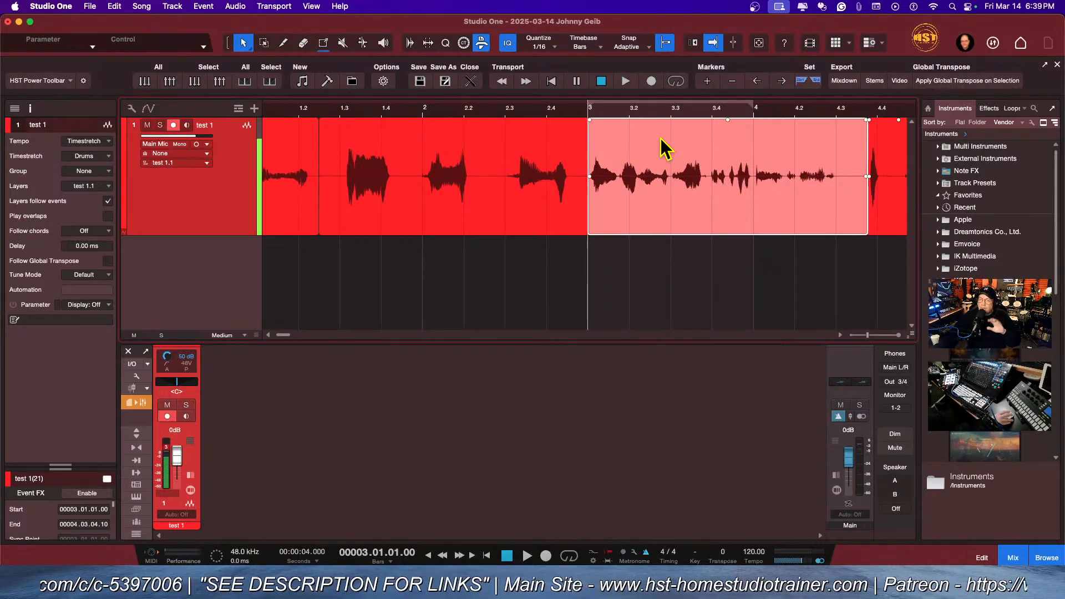
scroll(660, 138, left, 1)
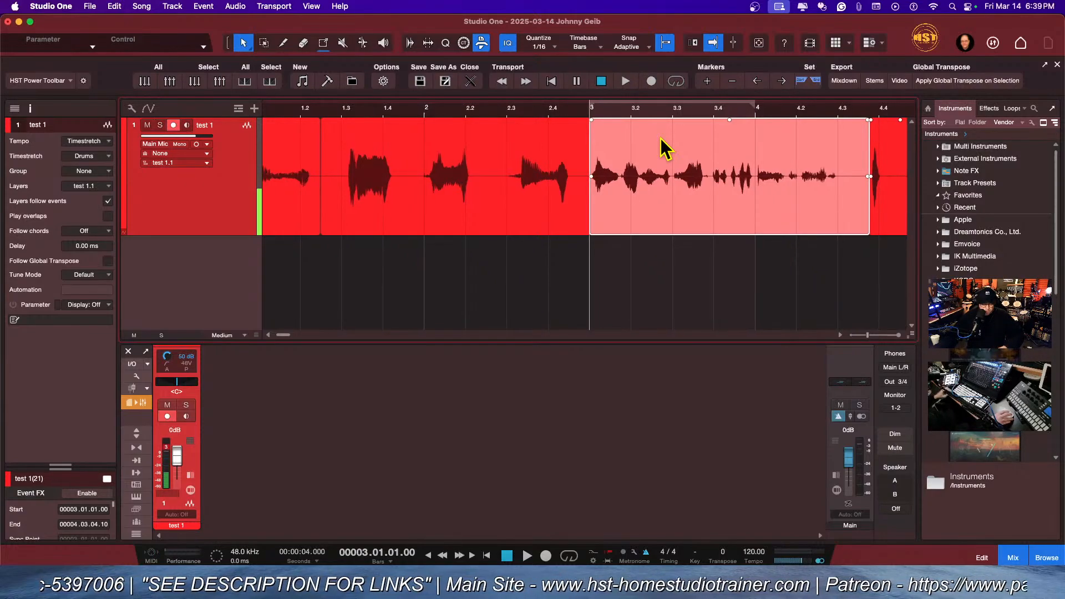
key(super+z)
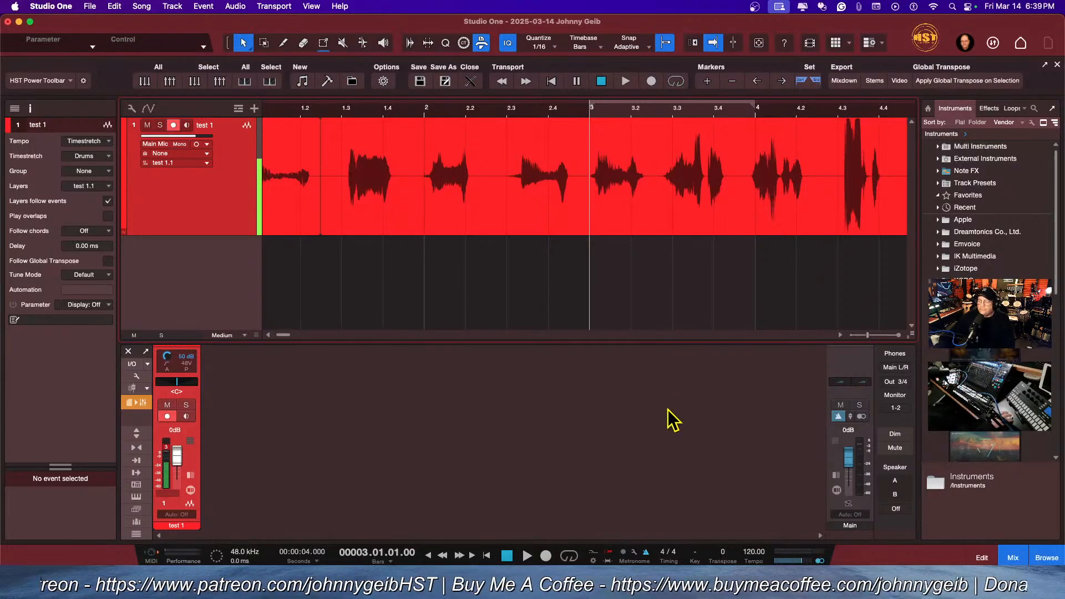
scroll(609, 162, right, 1)
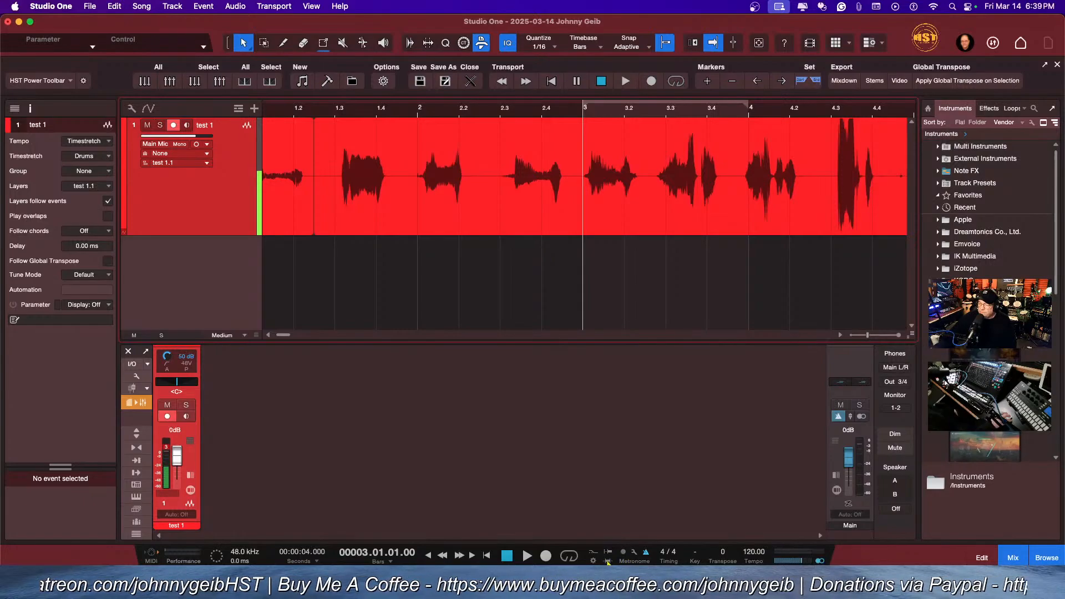
Step: Record a take from 2.2.4 that punches in from bar 3 to bar 4, and try moving it to a new track below
click(486, 110)
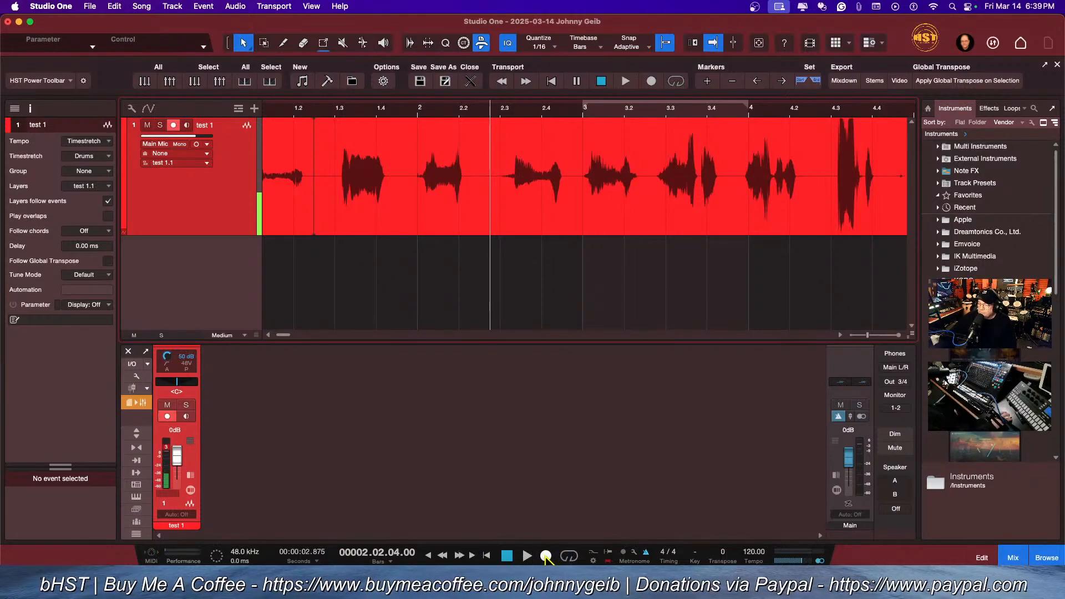
click(546, 556)
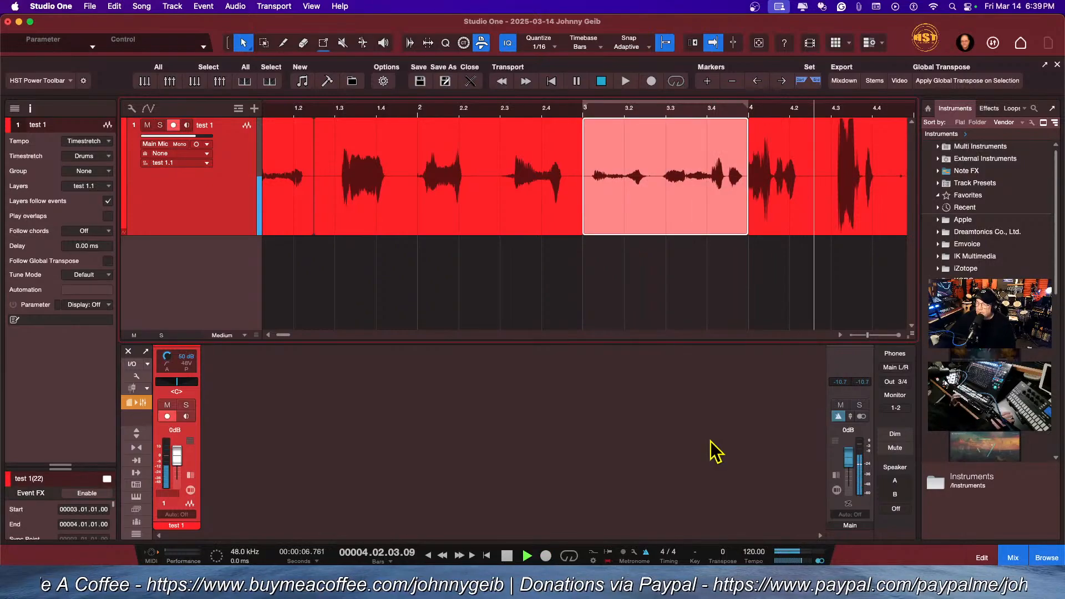
key(space)
drag(653, 164, 654, 275)
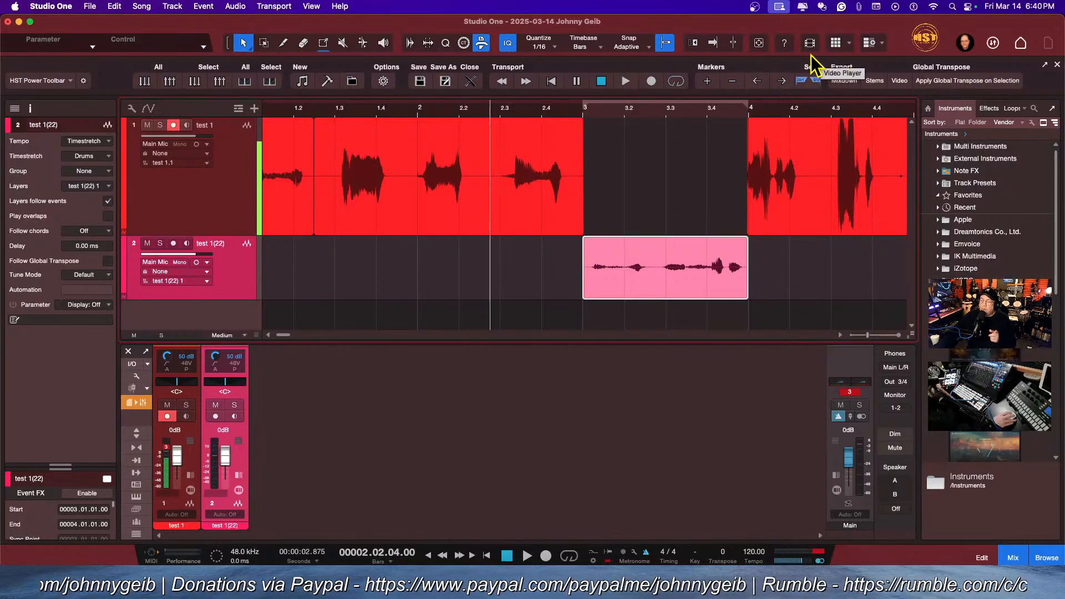
click(665, 44)
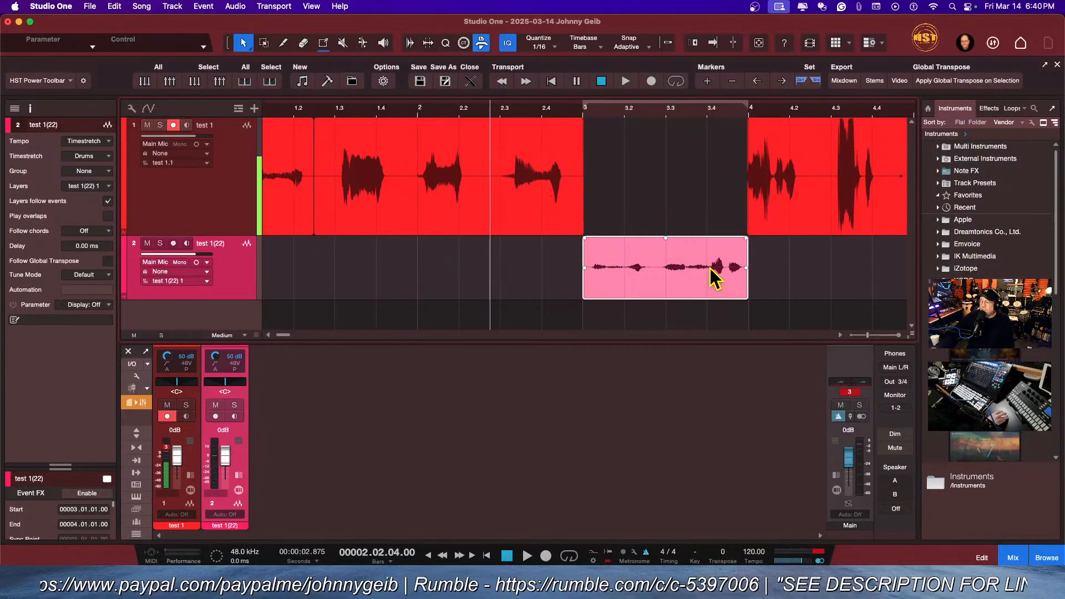
key(super+z)
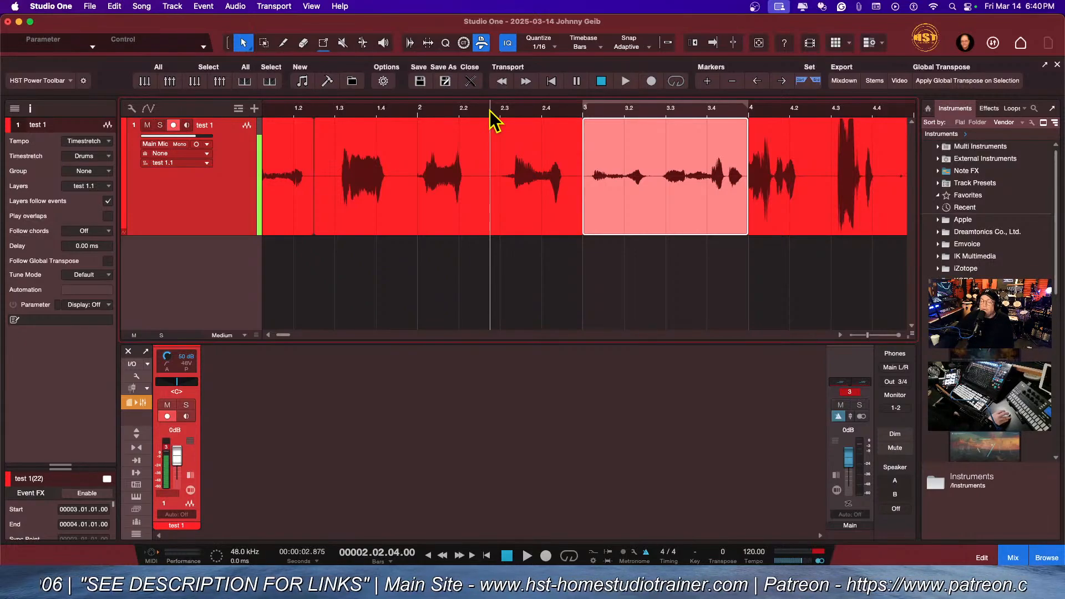
Step: Compare playhead placement with snap off and on, return the playhead to 2.2.4, and undo the punched-in take
click(420, 113)
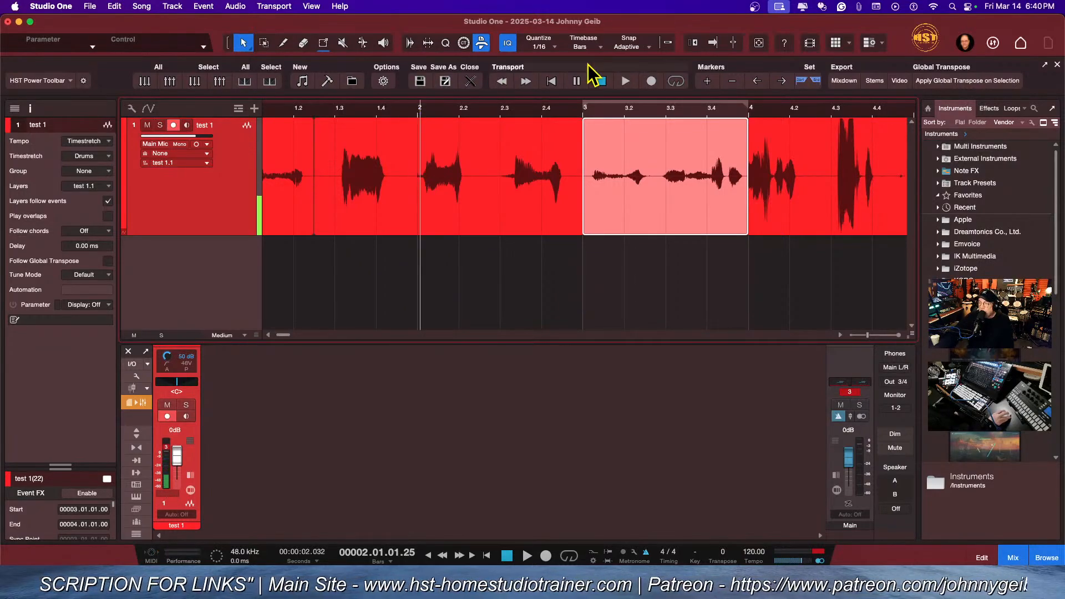
click(665, 44)
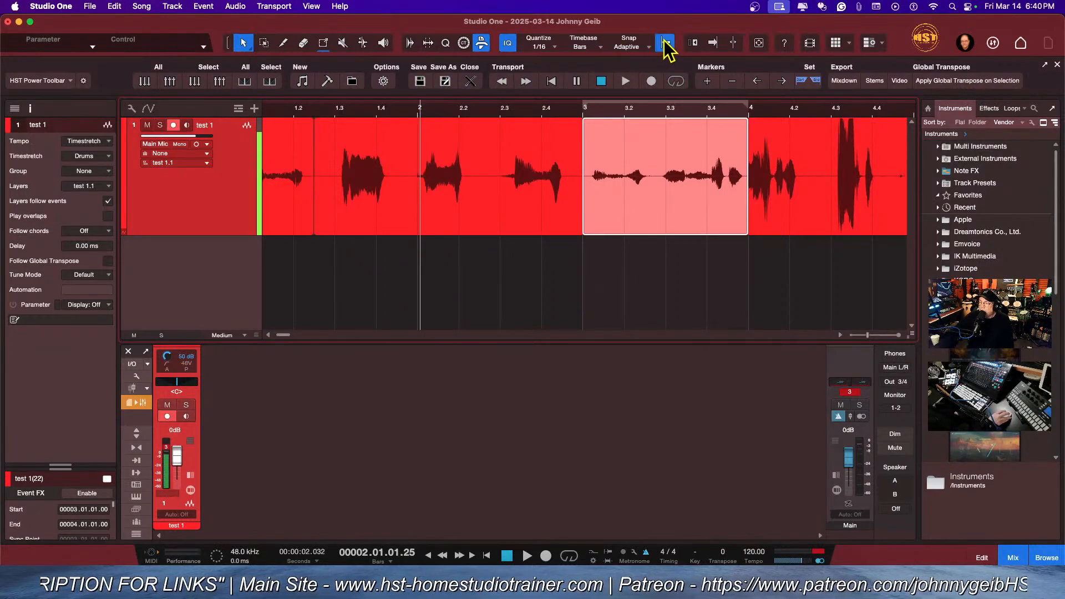
click(472, 110)
click(531, 111)
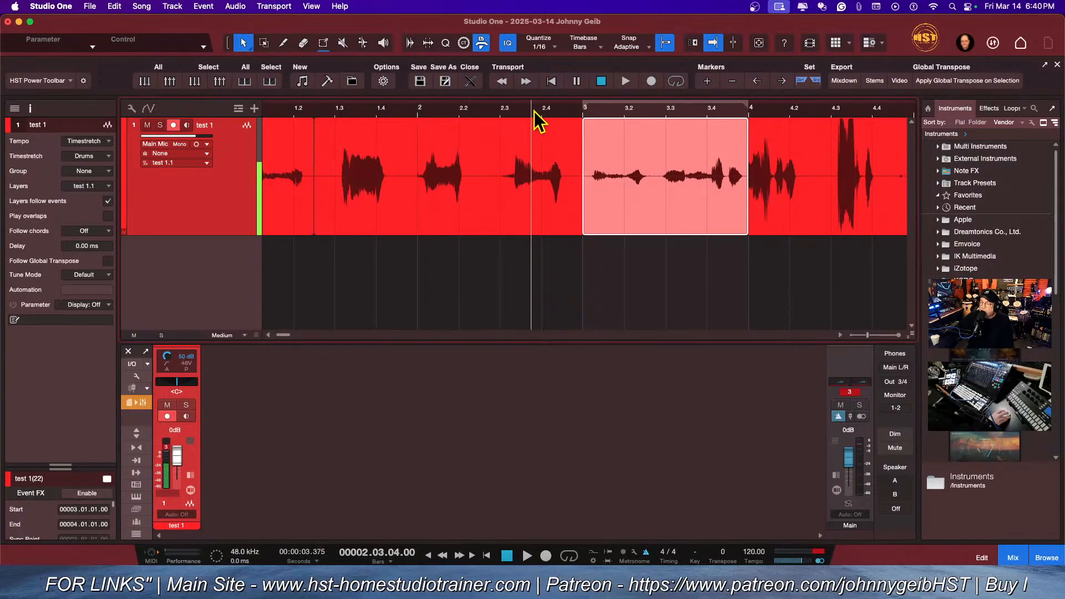
click(427, 111)
click(365, 113)
click(489, 111)
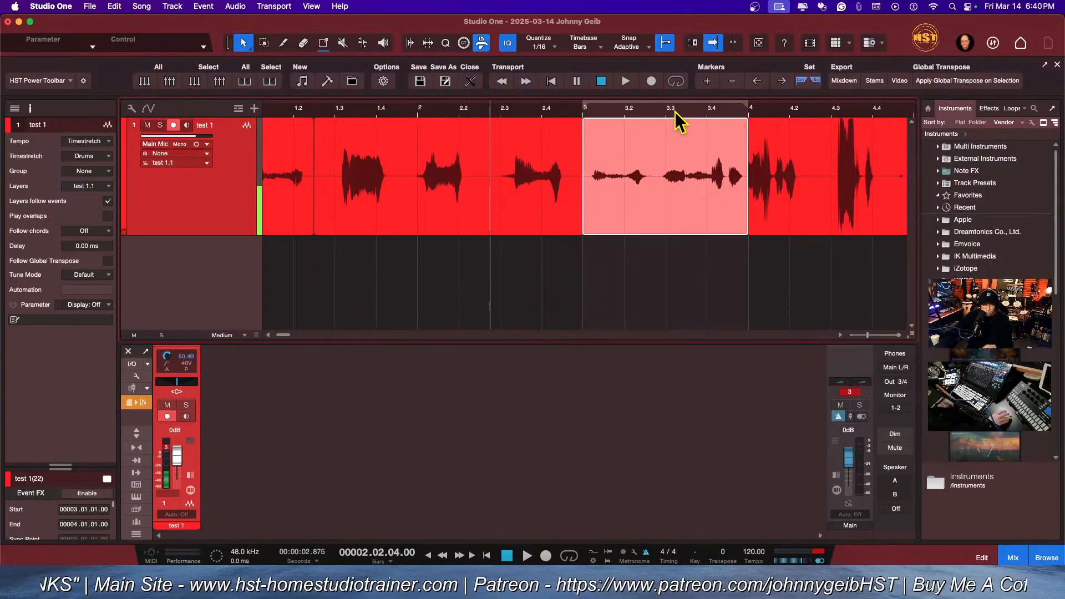
key(super+z)
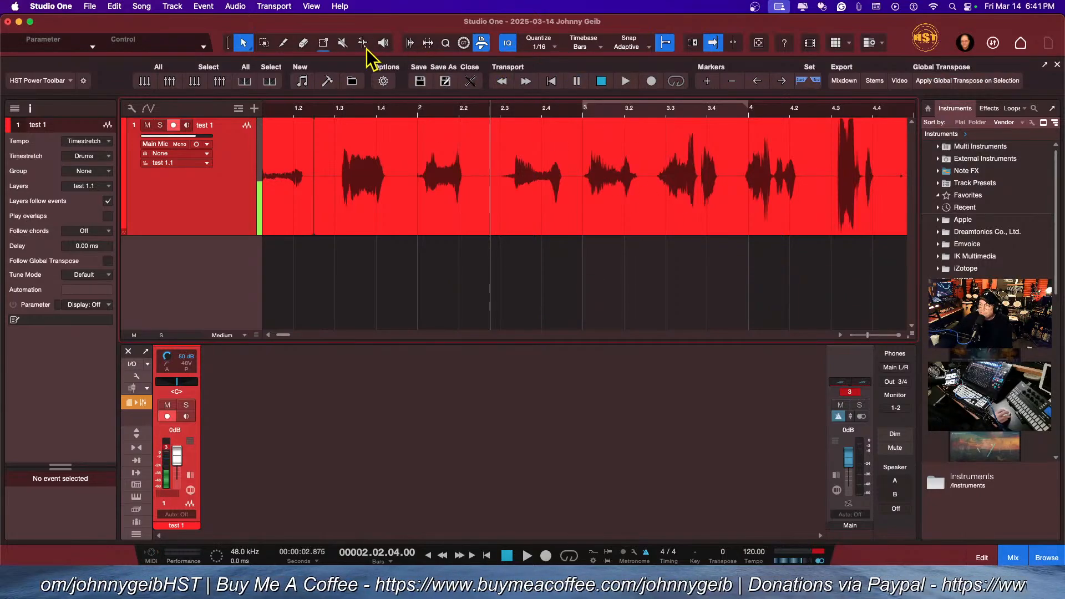
Step: Split the vocal event at 2.2.4 and 2.4.4 to isolate the word before bar 3
click(282, 44)
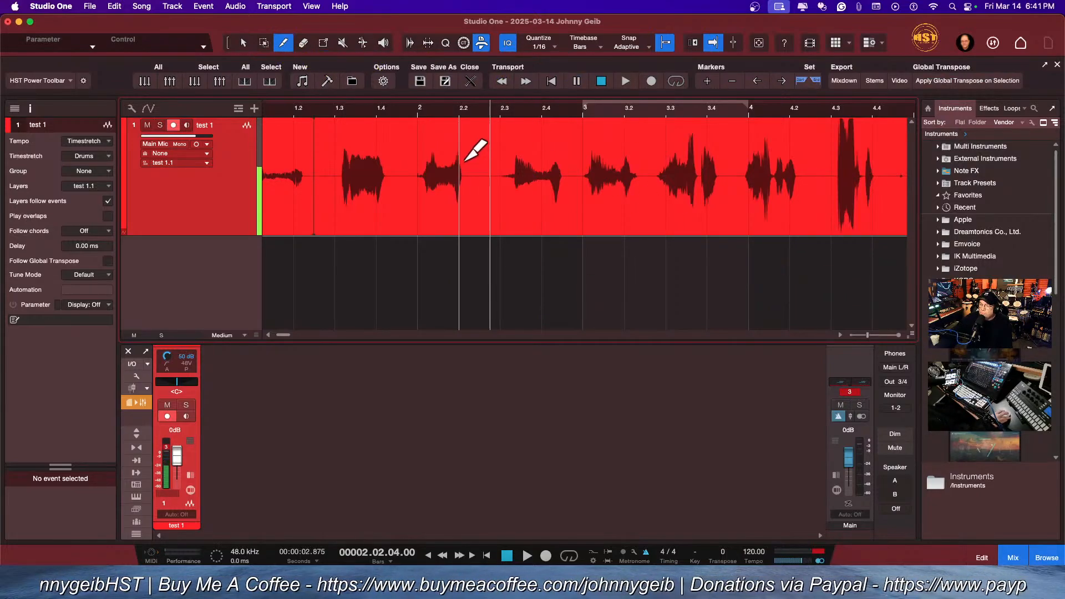
click(494, 165)
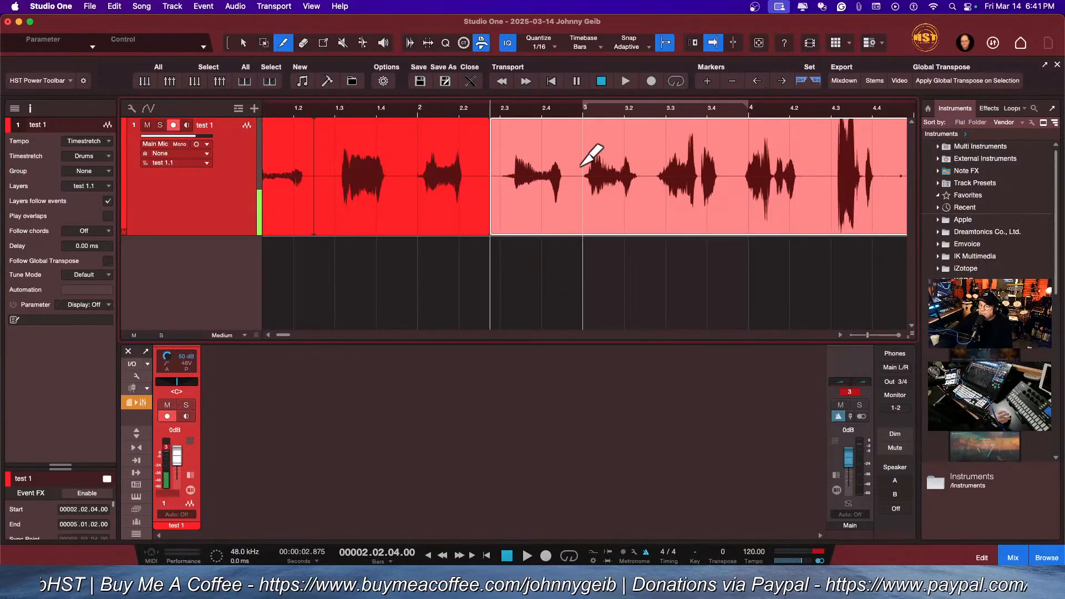
click(577, 171)
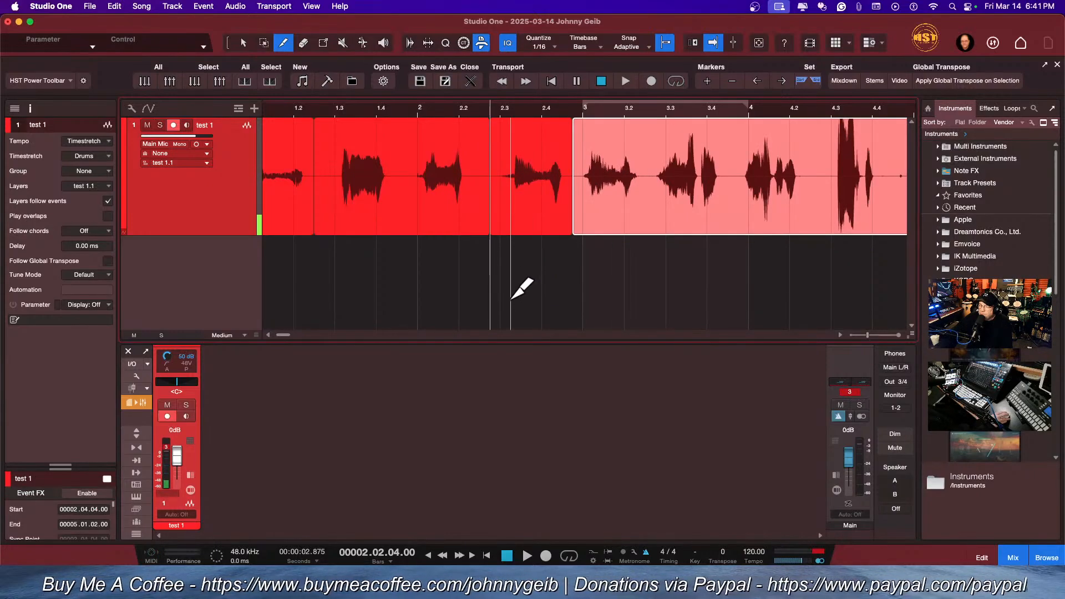
click(244, 44)
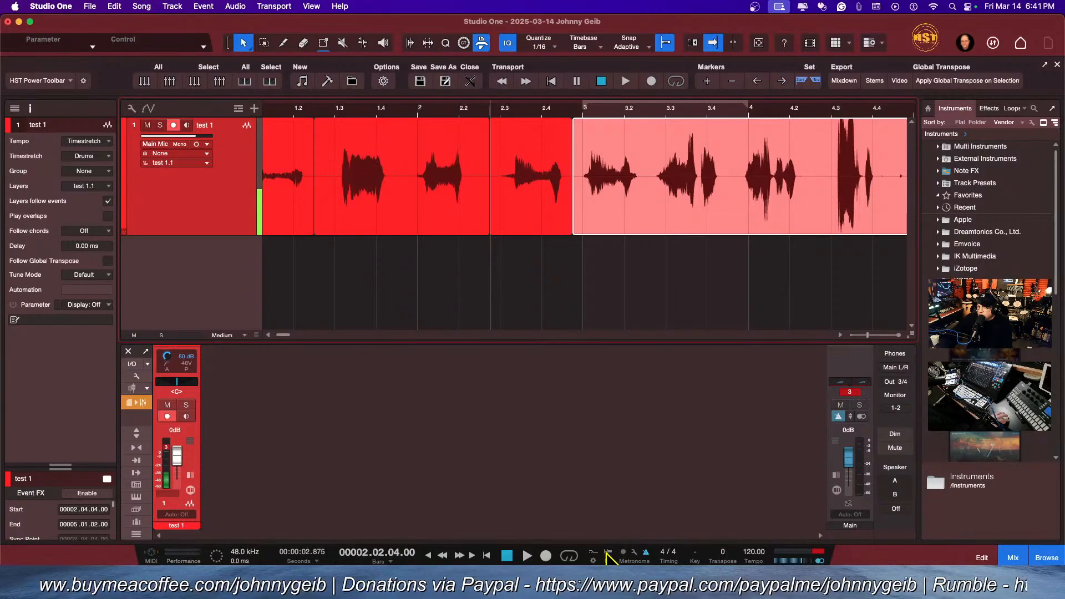
Step: Open the Metronome Setup and enable a 1-bar Preroll
click(634, 552)
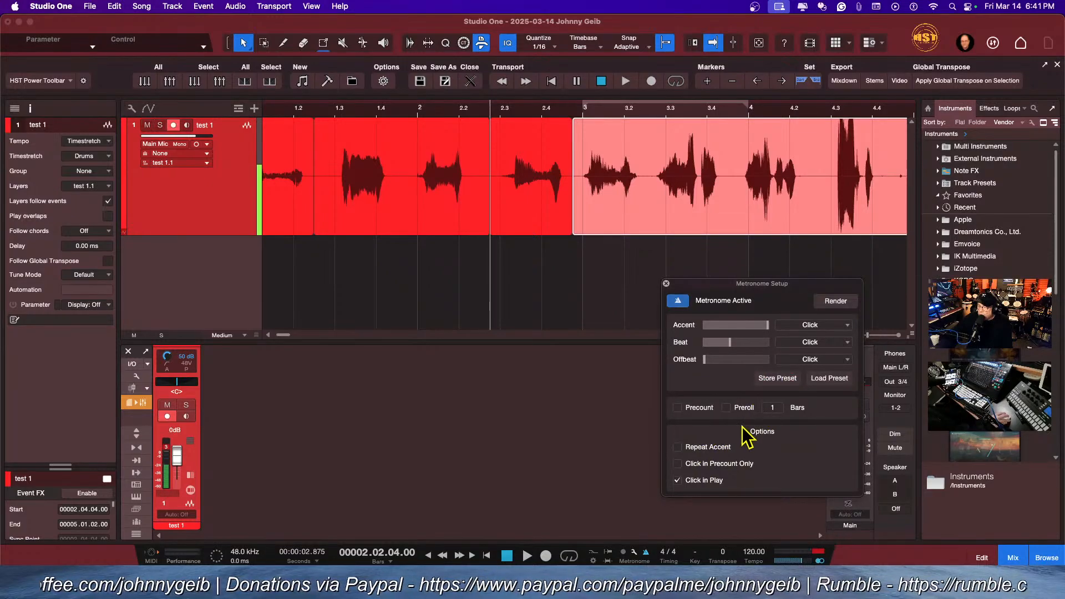
click(726, 408)
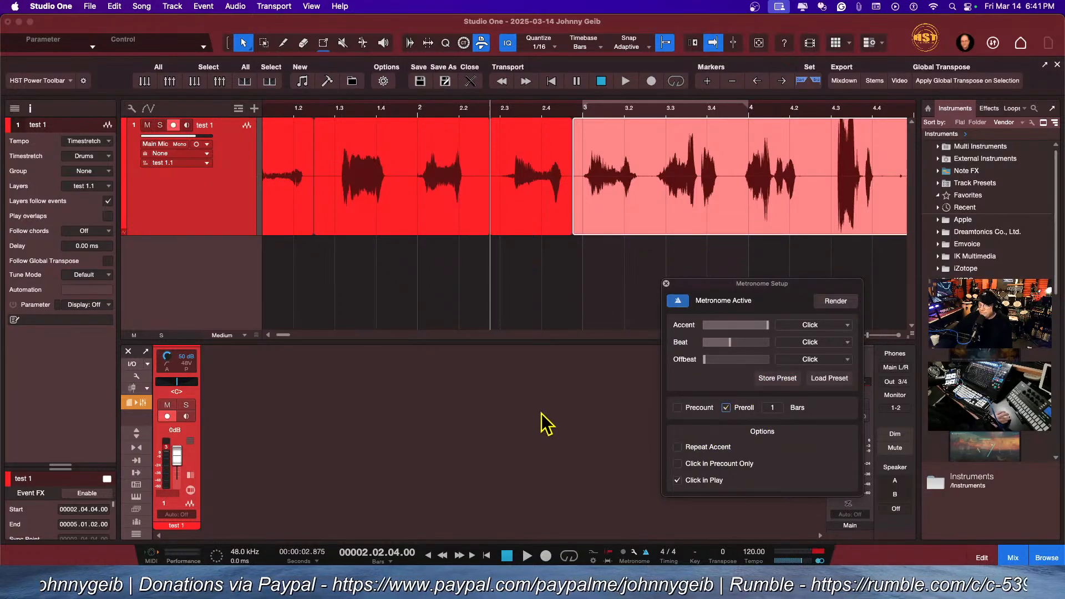
Step: Try two recordings with preroll from 2.2.4, one past bar 3 and one past bar 4, removing each take
click(546, 555)
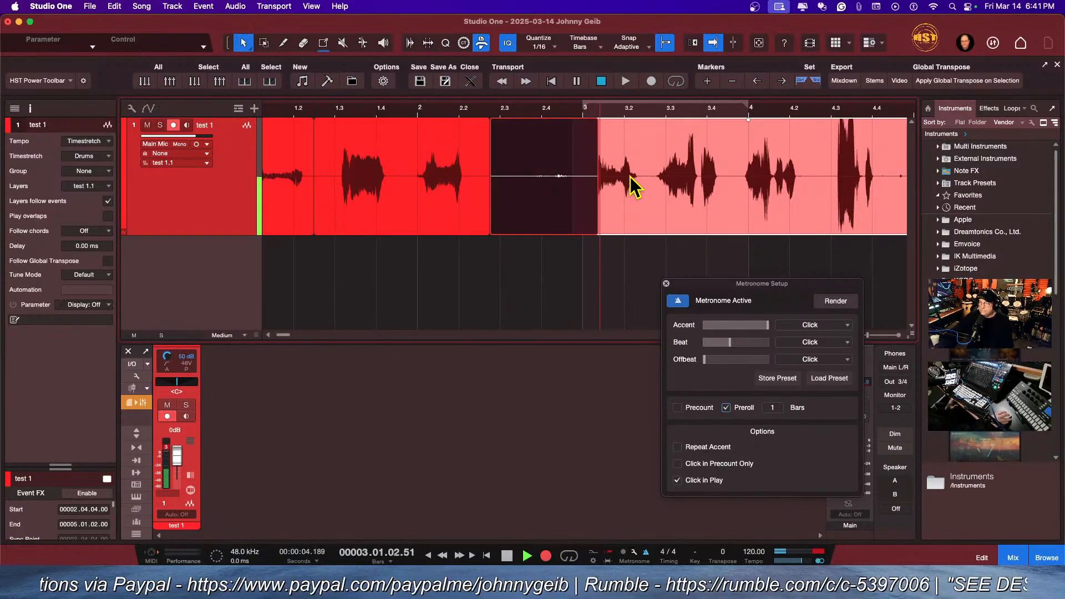
key(space)
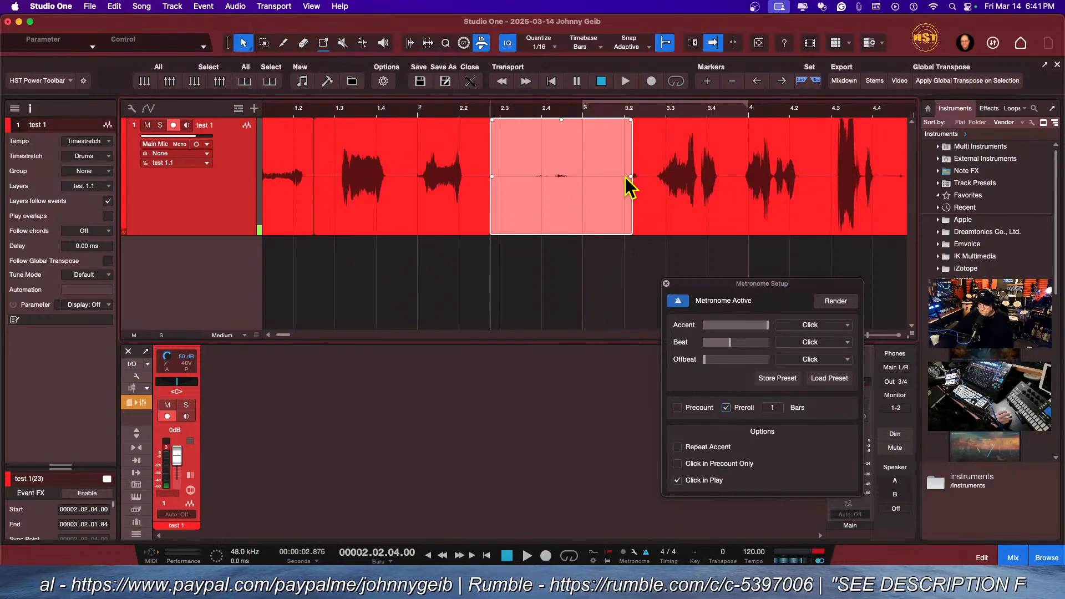
key(Delete)
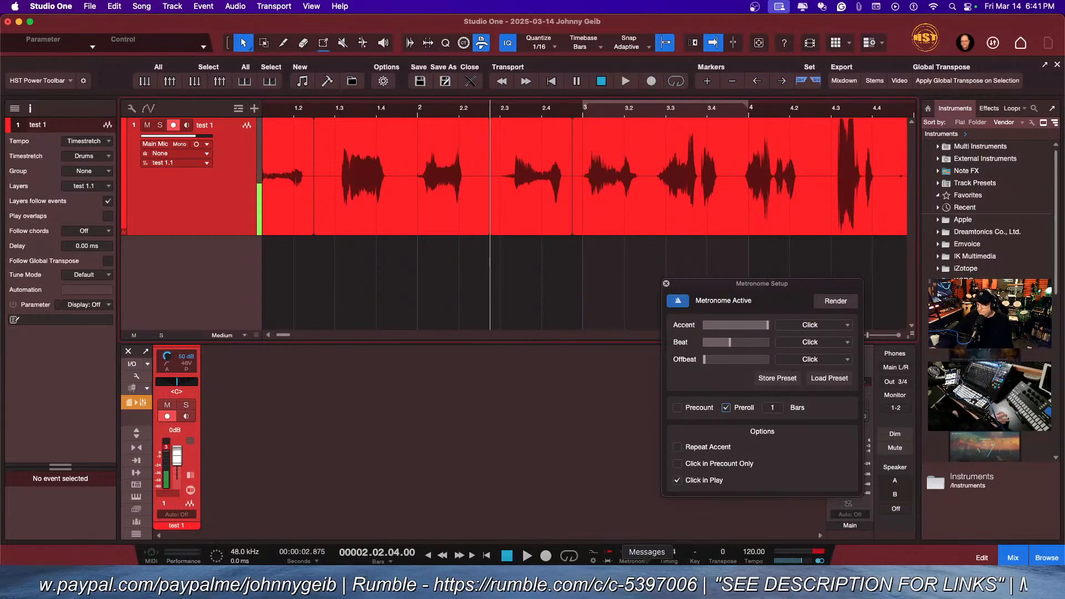
click(546, 555)
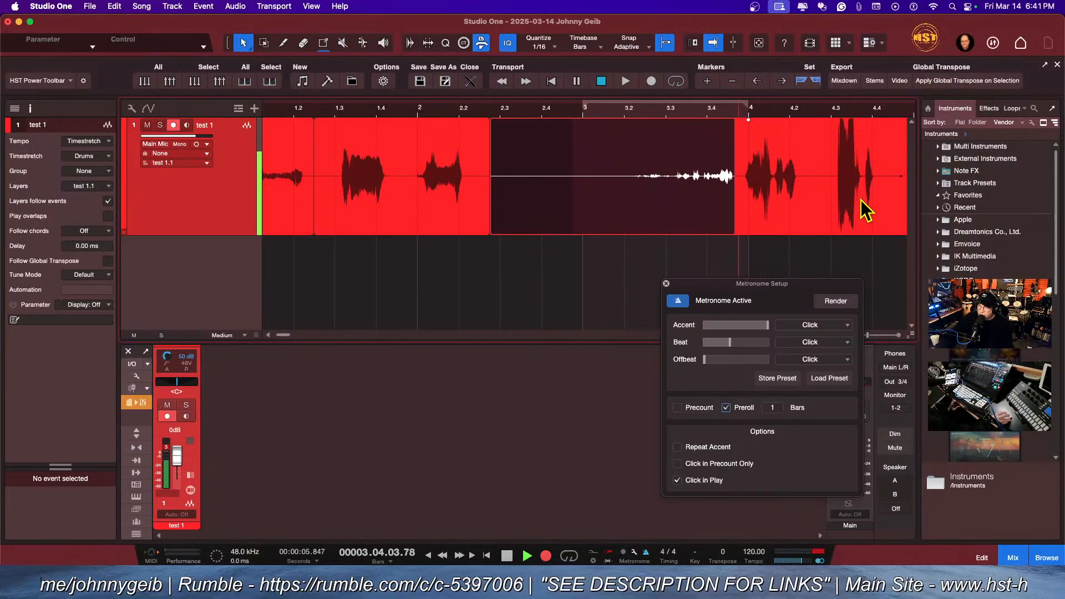
key(space)
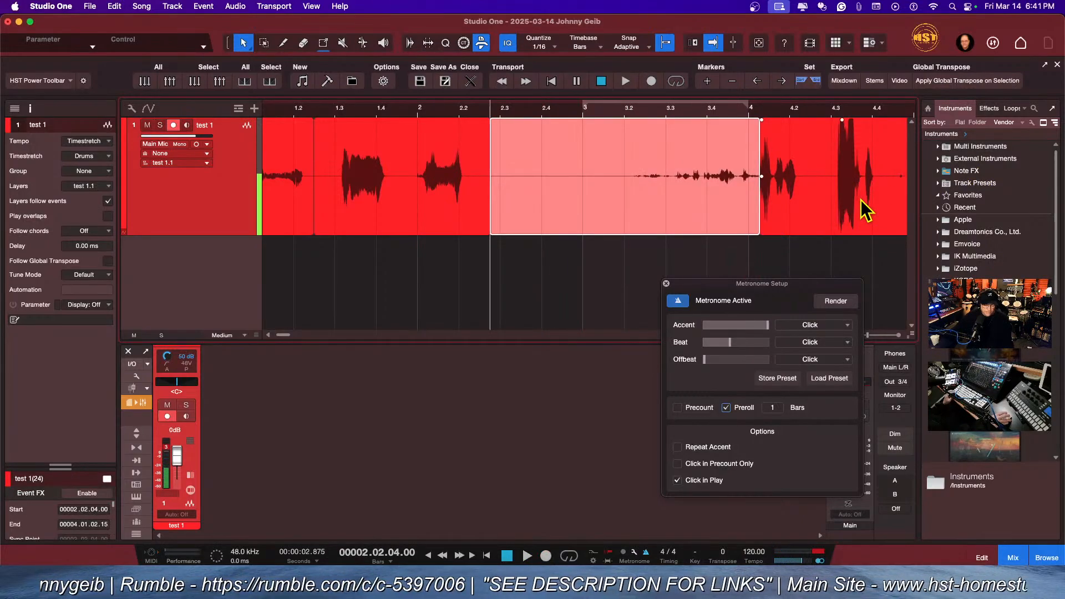
key(super+z)
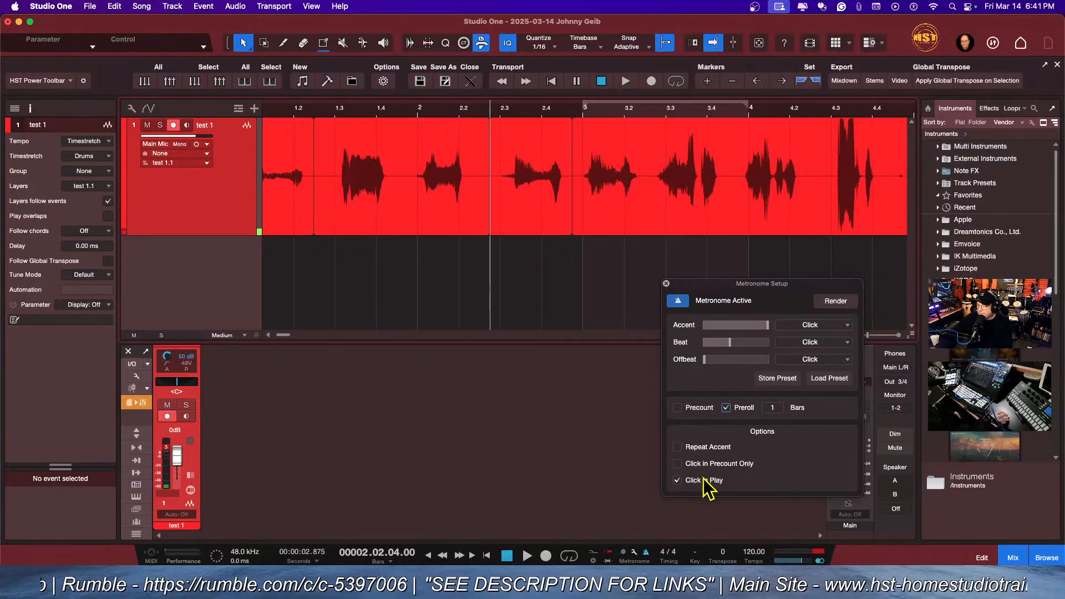
Step: Switch from Preroll to a 1-bar Precount, place the playhead at bar 2, and shift the Metronome Setup window down
click(677, 408)
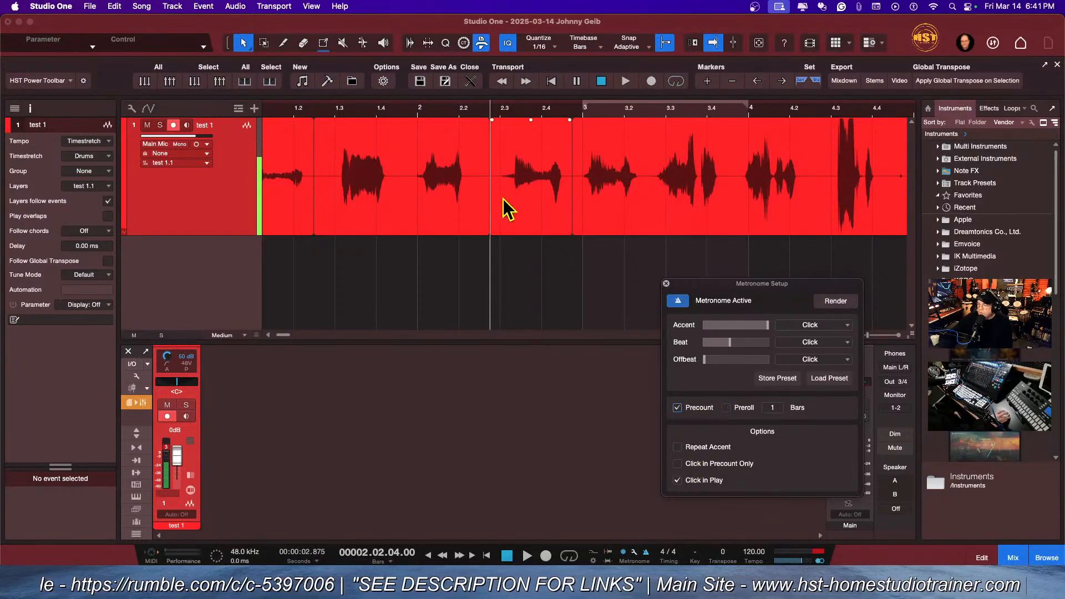
click(416, 113)
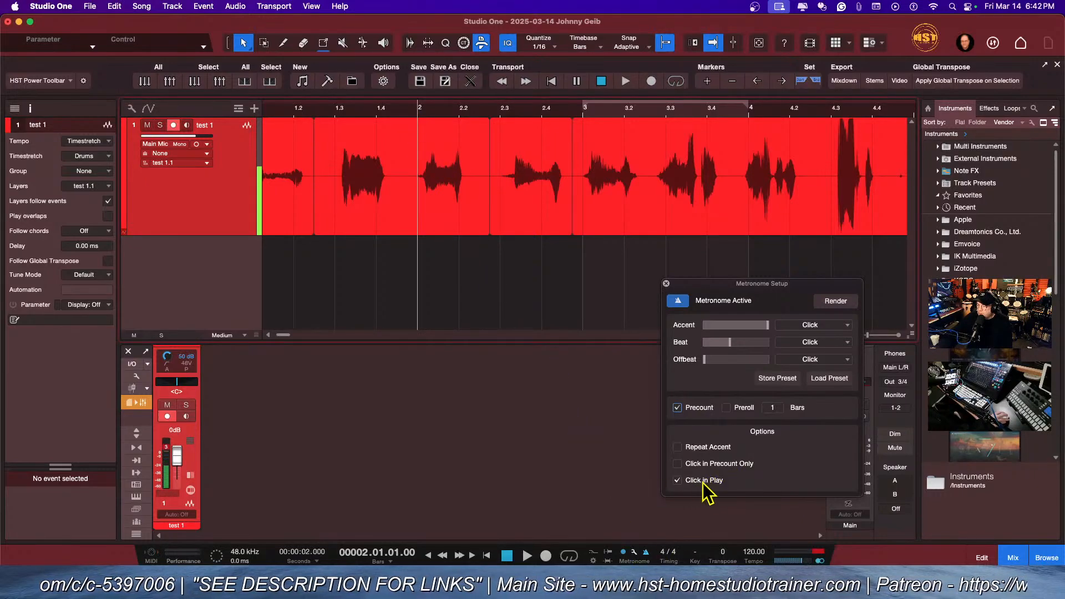
drag(777, 286, 779, 316)
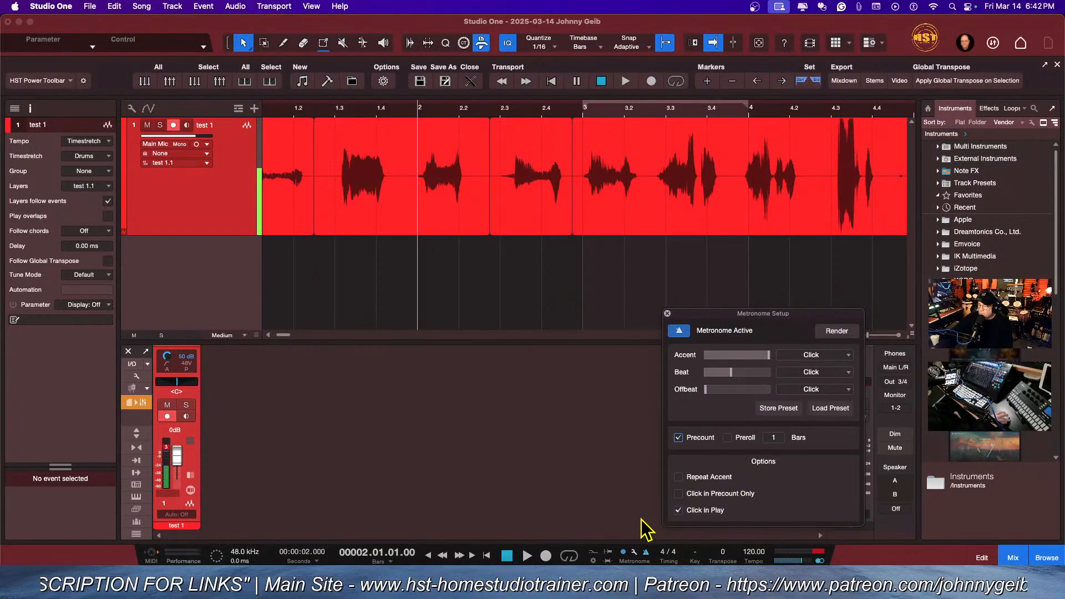
Step: Try recording with precount from bar 2 past 4.3, and remove the new take
click(547, 555)
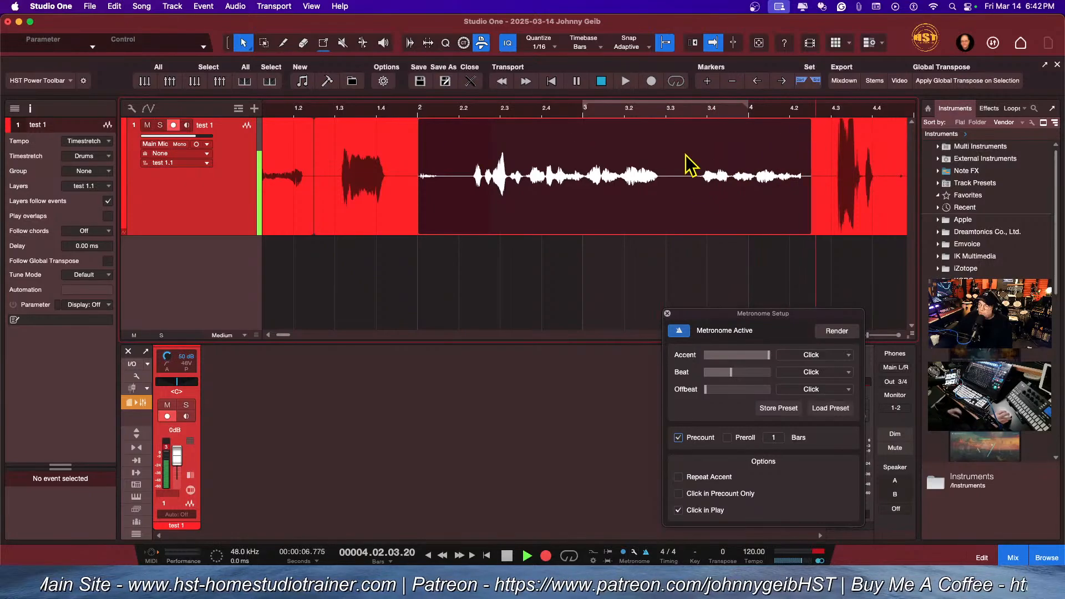
key(space)
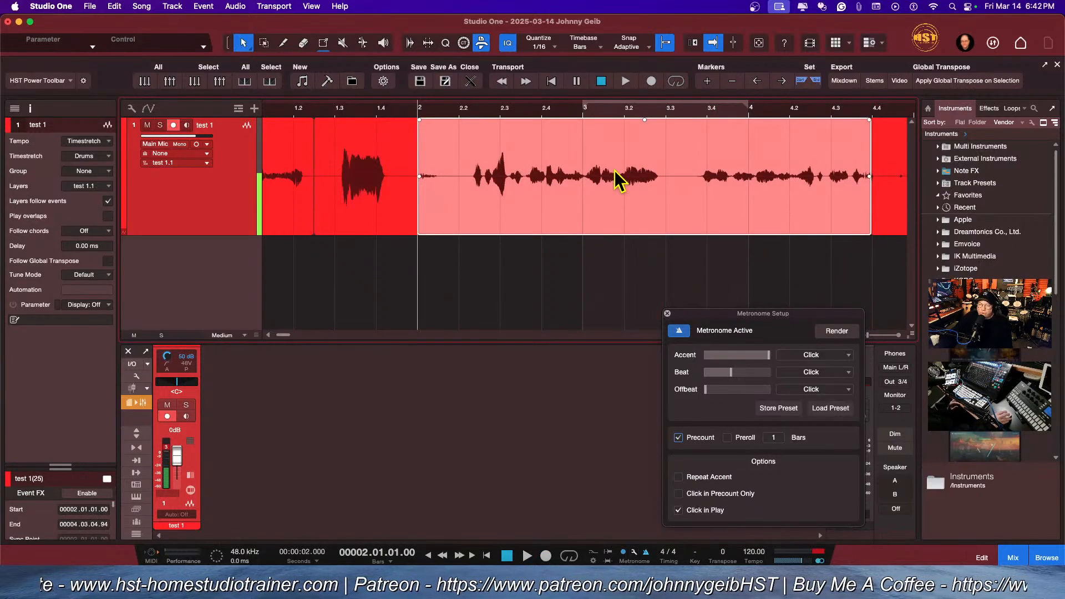
key(Delete)
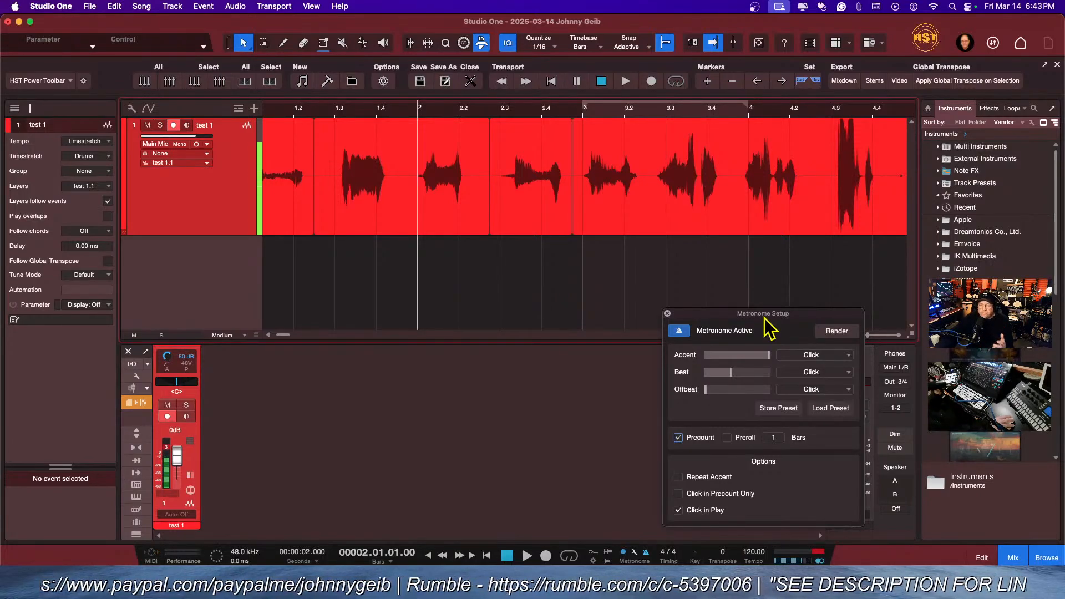
right_click(189, 202)
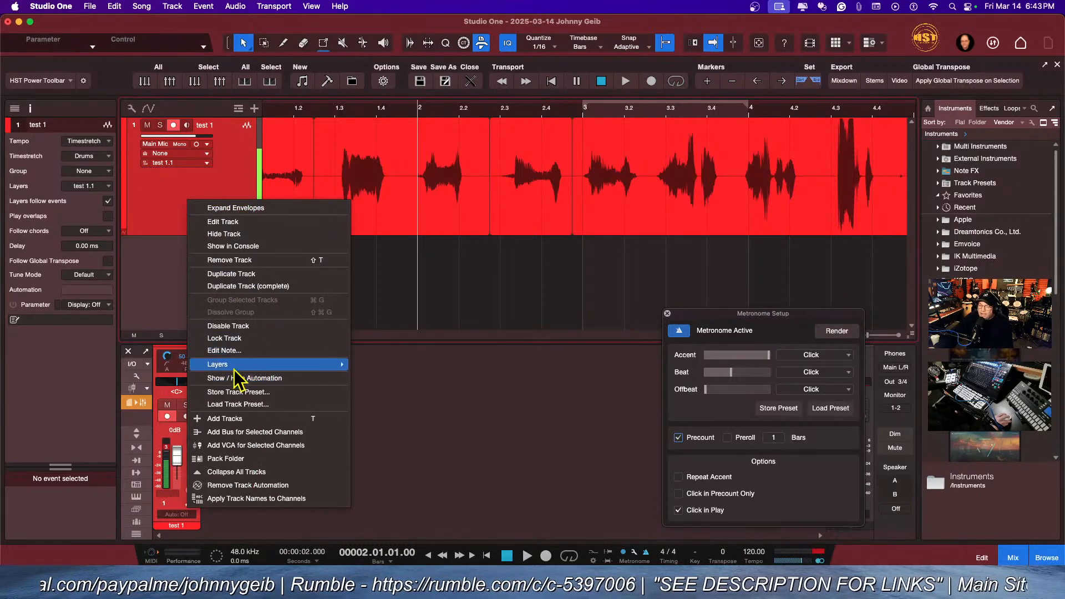
click(154, 223)
click(177, 192)
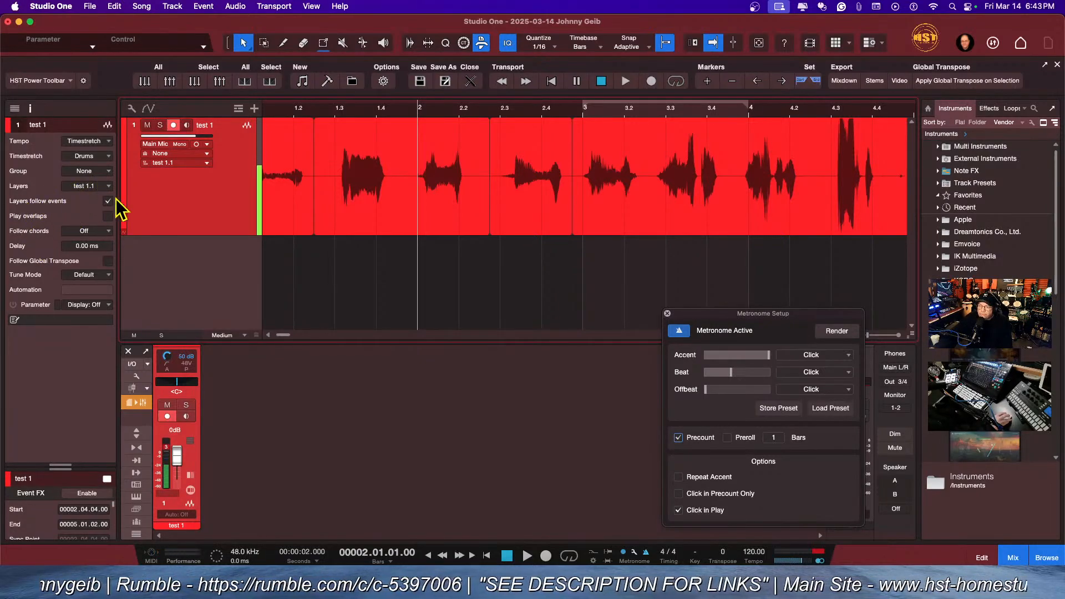
right_click(203, 195)
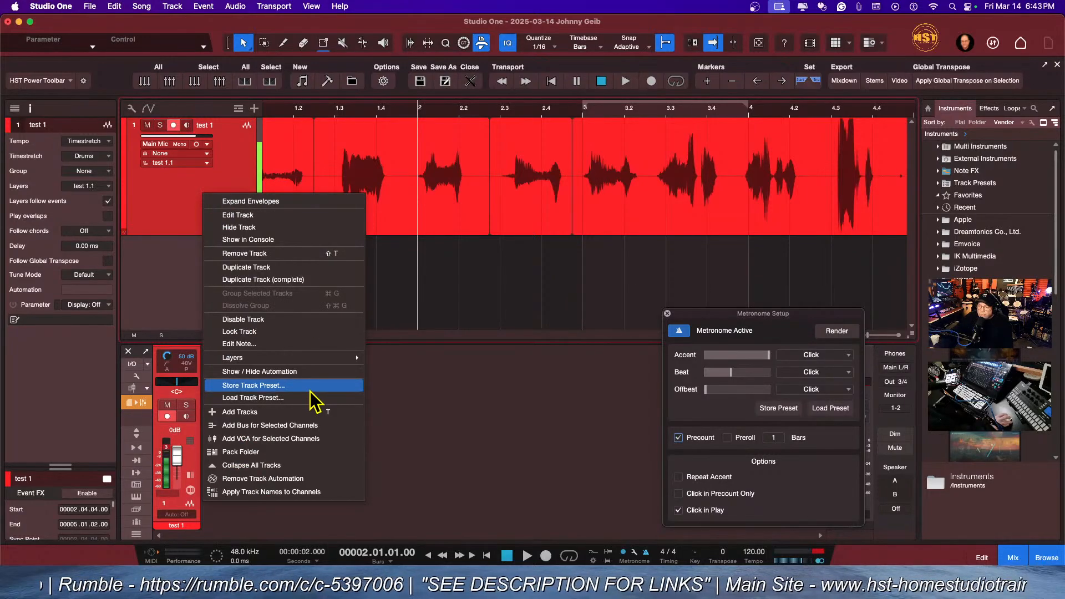
click(437, 431)
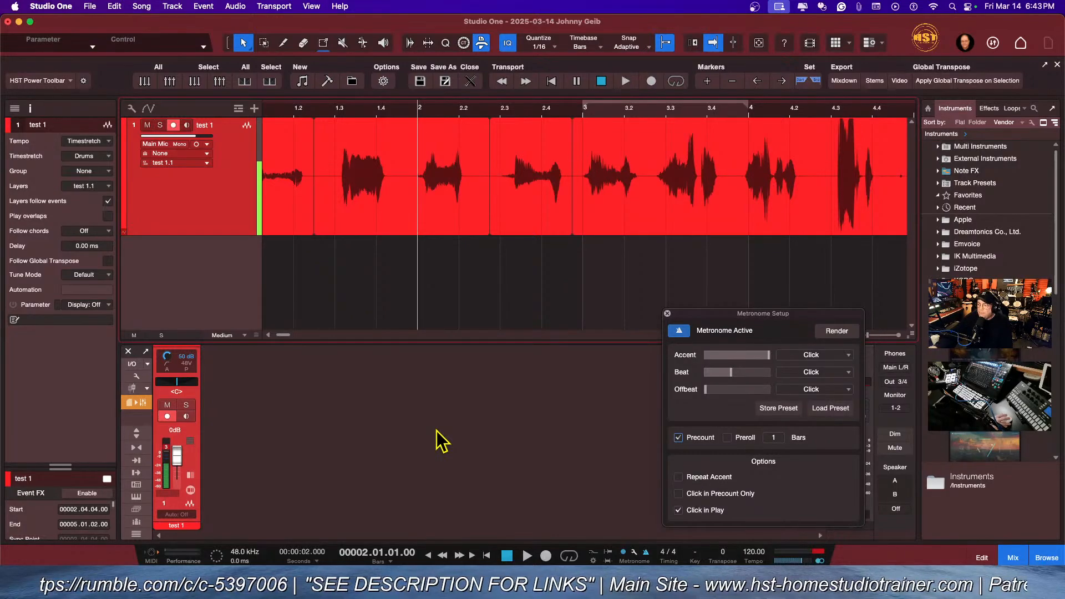
Step: Move the Metronome Setup window clear of the mixer's main channel and place the playhead at the 2.2.4 split
drag(725, 317, 577, 287)
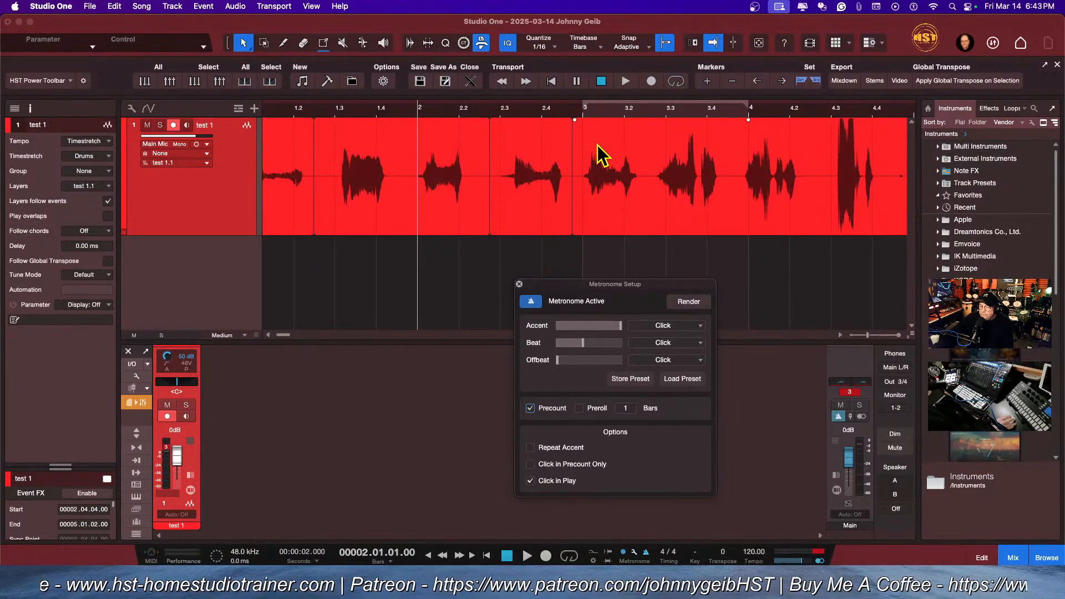
scroll(602, 157, left, 1)
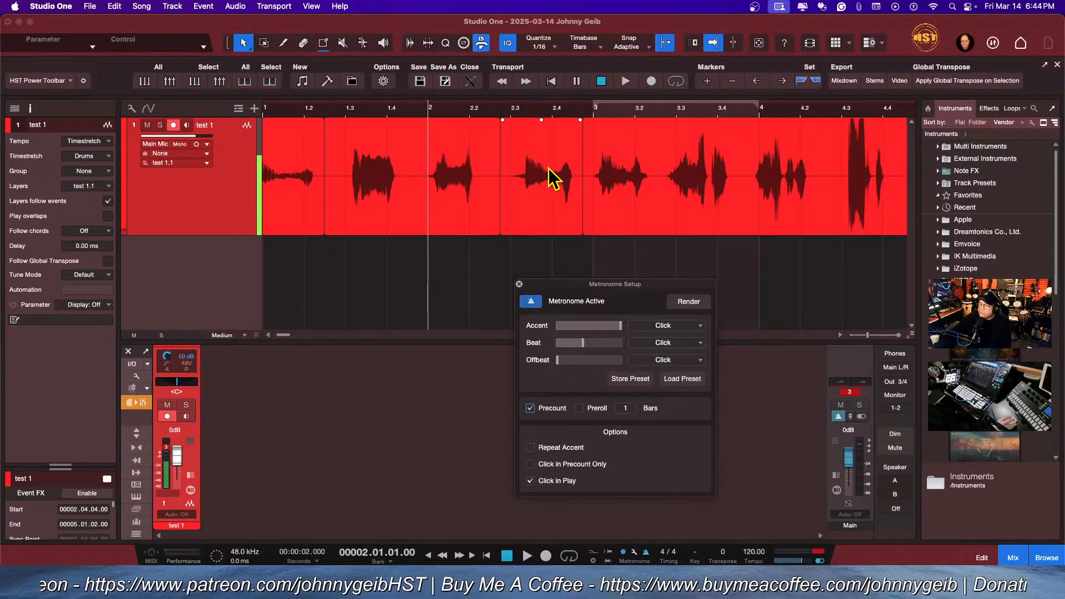
click(500, 113)
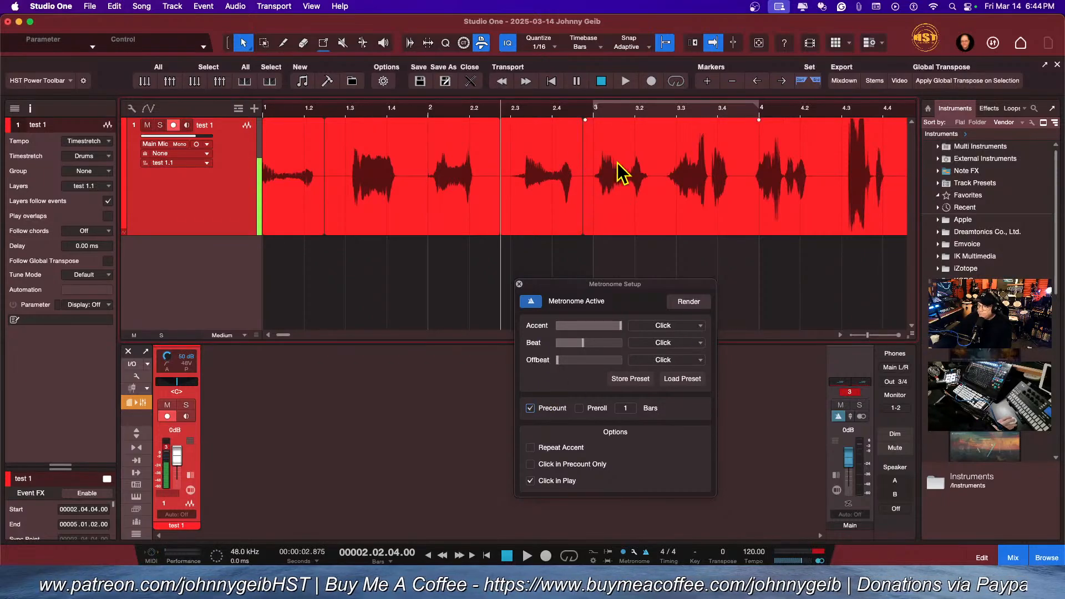
Step: Close Metronome Setup and record a new take with precount from the 2.2.4 split, stopping just past bar 4
click(519, 284)
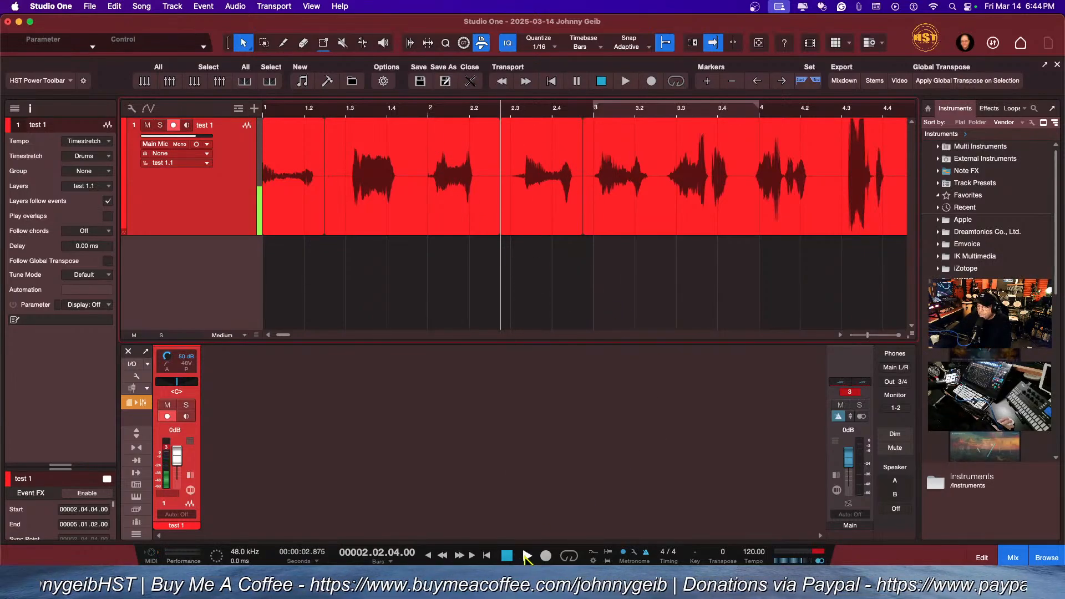
click(546, 556)
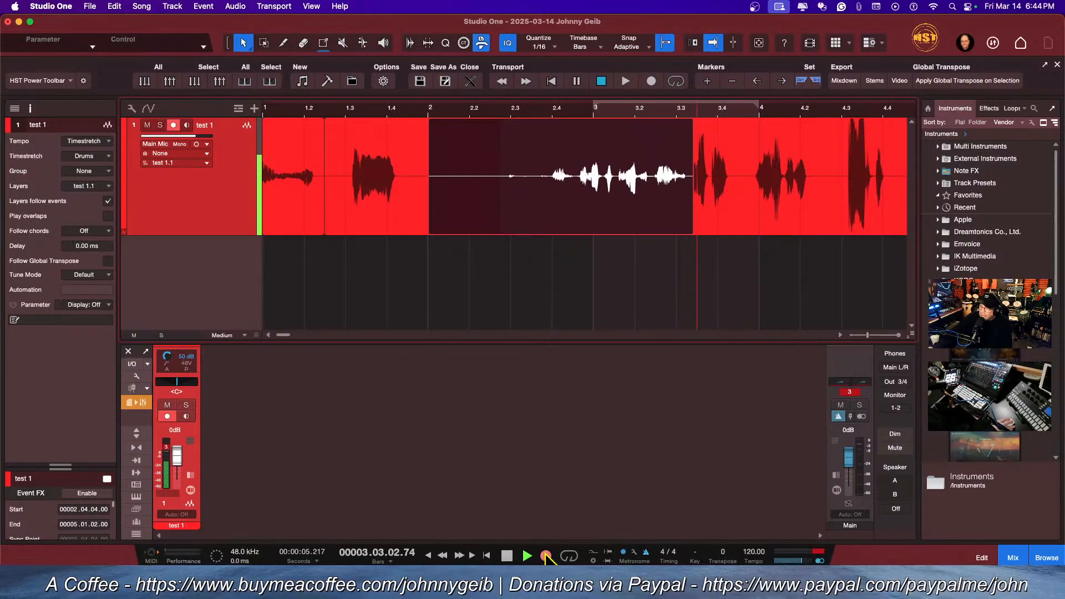
key(space)
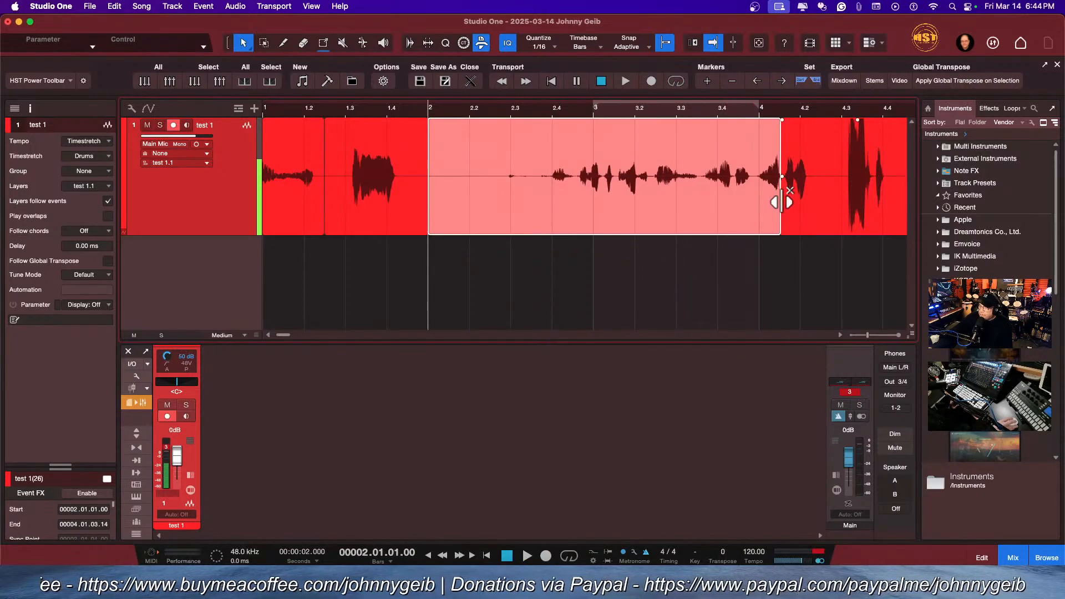
Step: Trim the new take's end back and forth to 2.3.1, 3.1.3 and finally 2.2.2 over the original vocal
drag(781, 201, 512, 211)
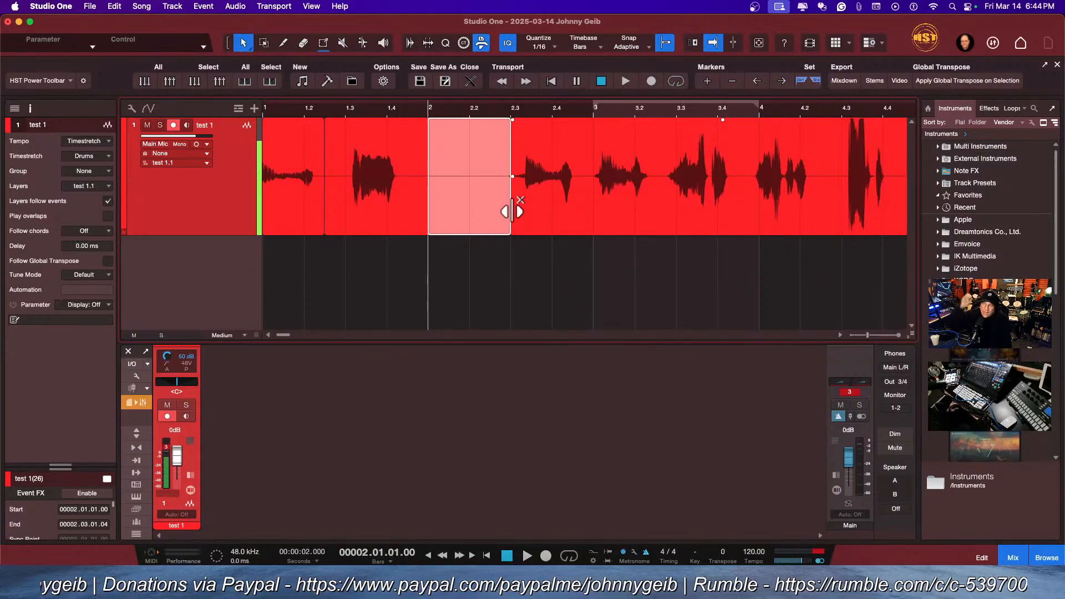
drag(511, 211, 618, 211)
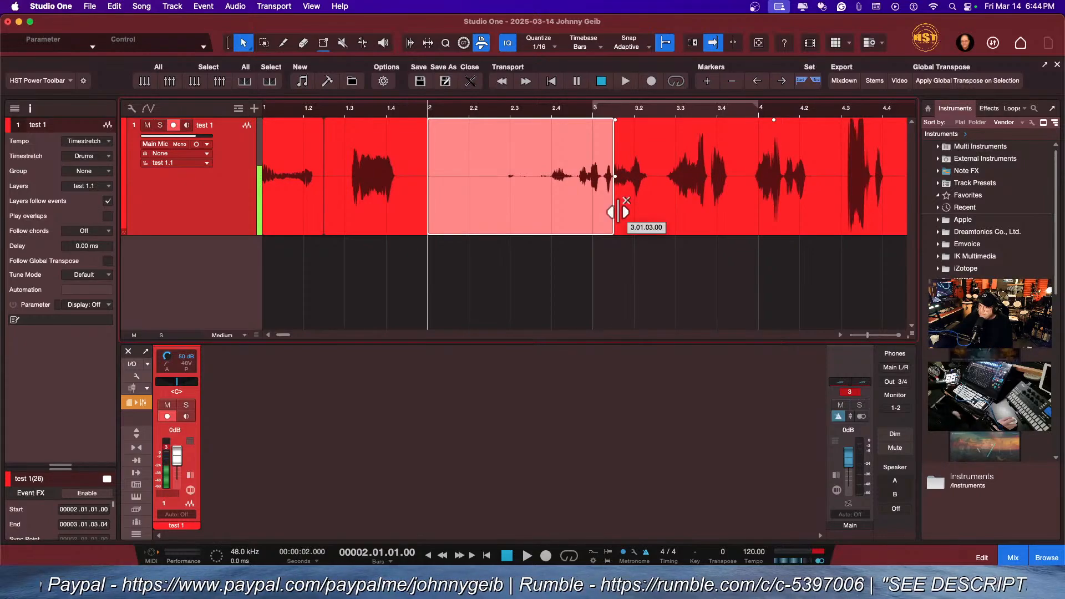
scroll(618, 211, right, 1)
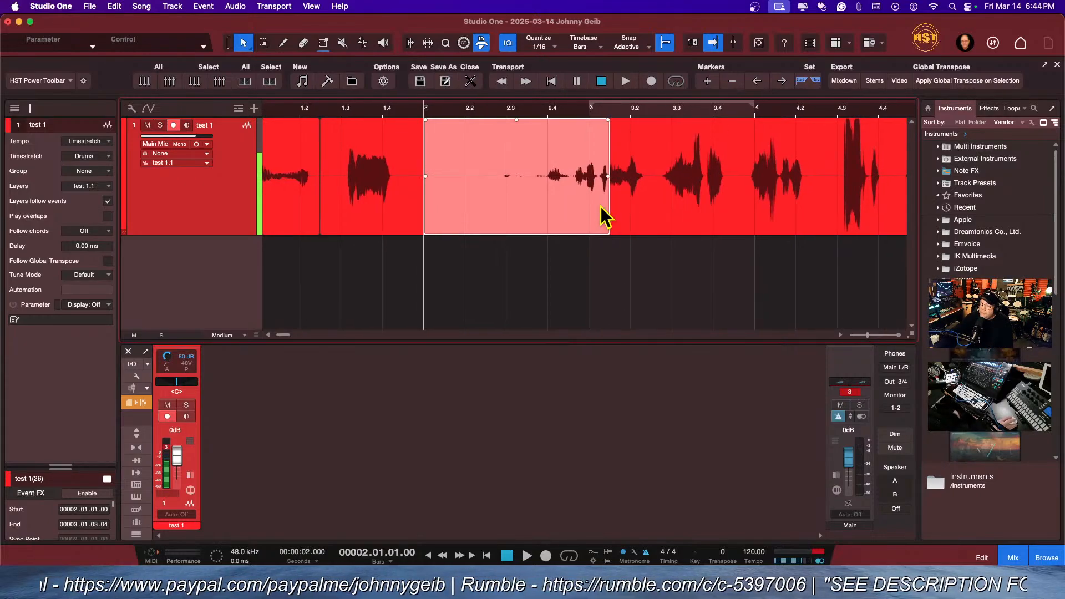
drag(609, 204, 475, 203)
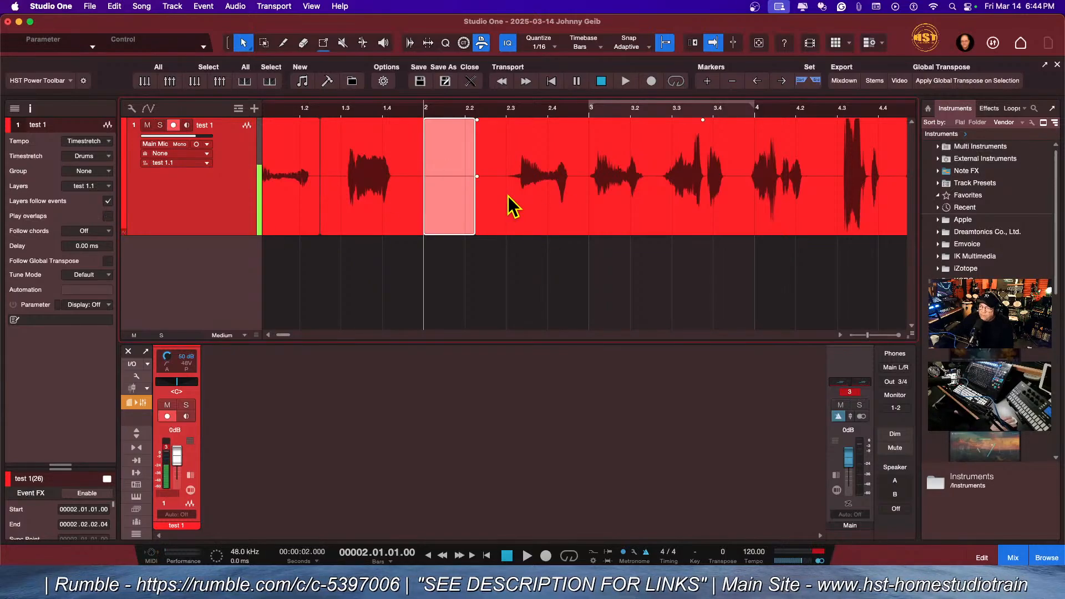
Step: Switch Play overlaps on and back off for the test 1 track
click(109, 216)
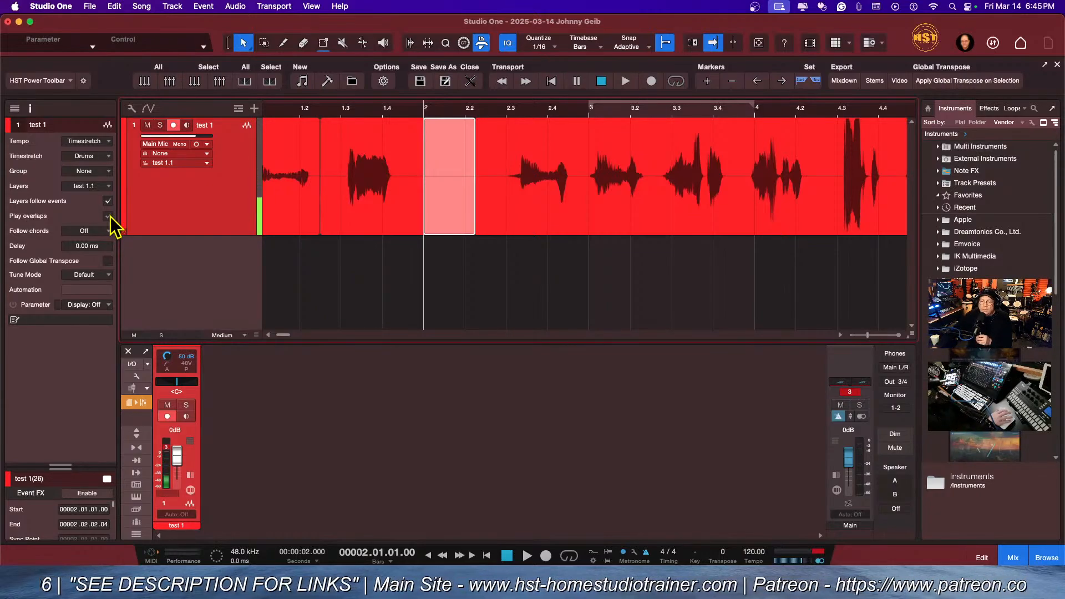
click(108, 216)
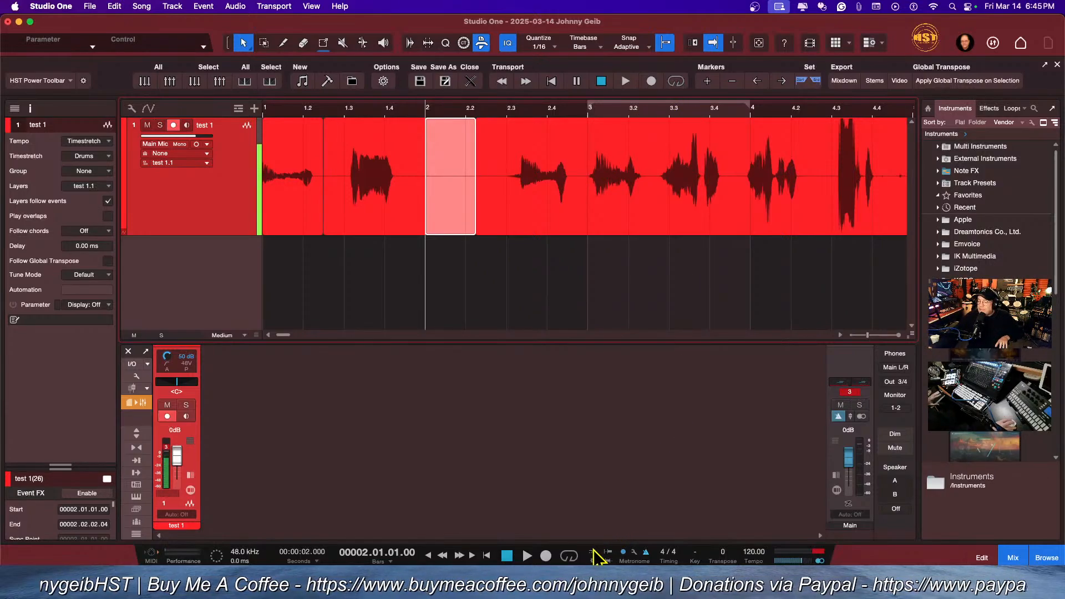
Step: Review the Precount option in Metronome Setup, return the playhead to bar 1, and close the setup window
click(634, 553)
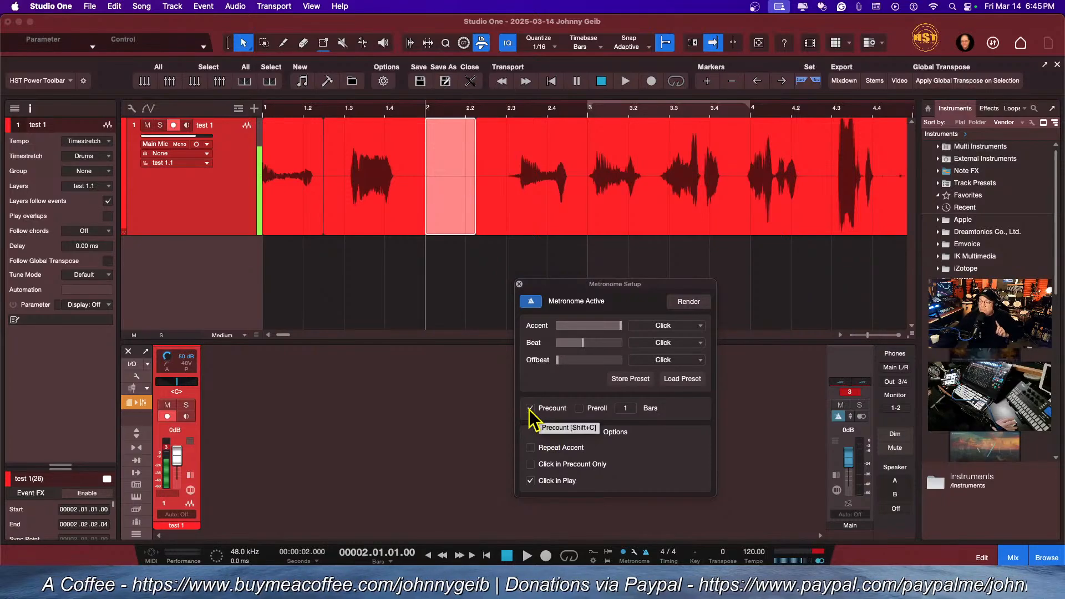
key(comma)
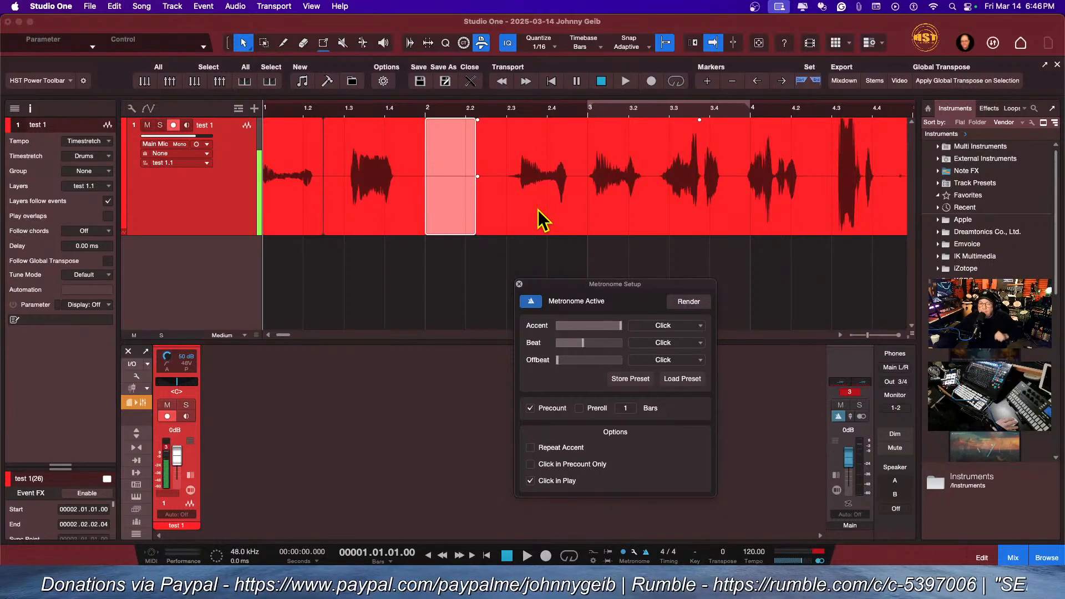
click(519, 284)
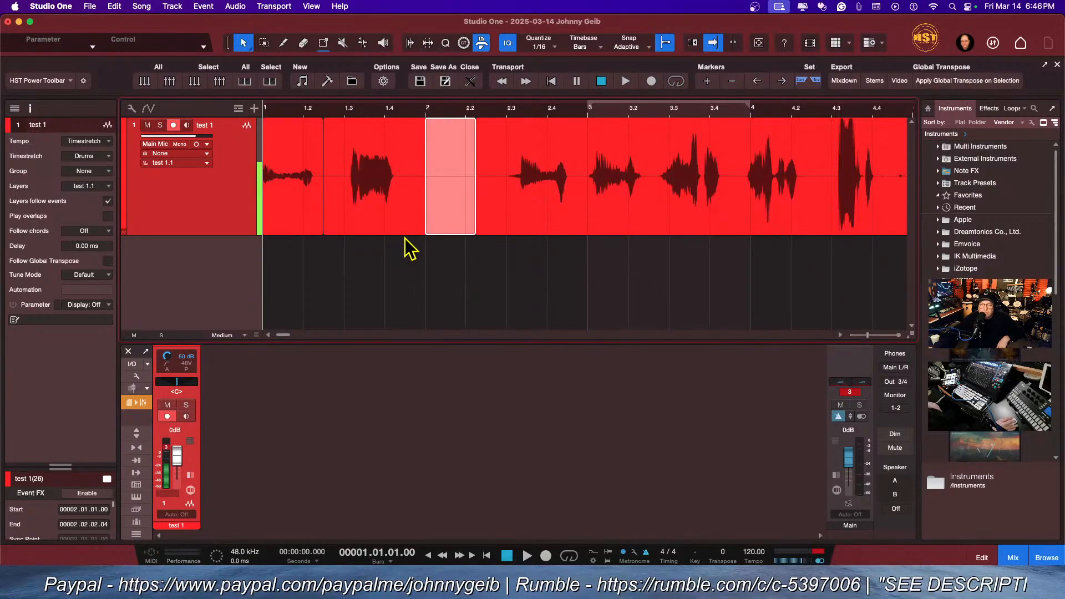